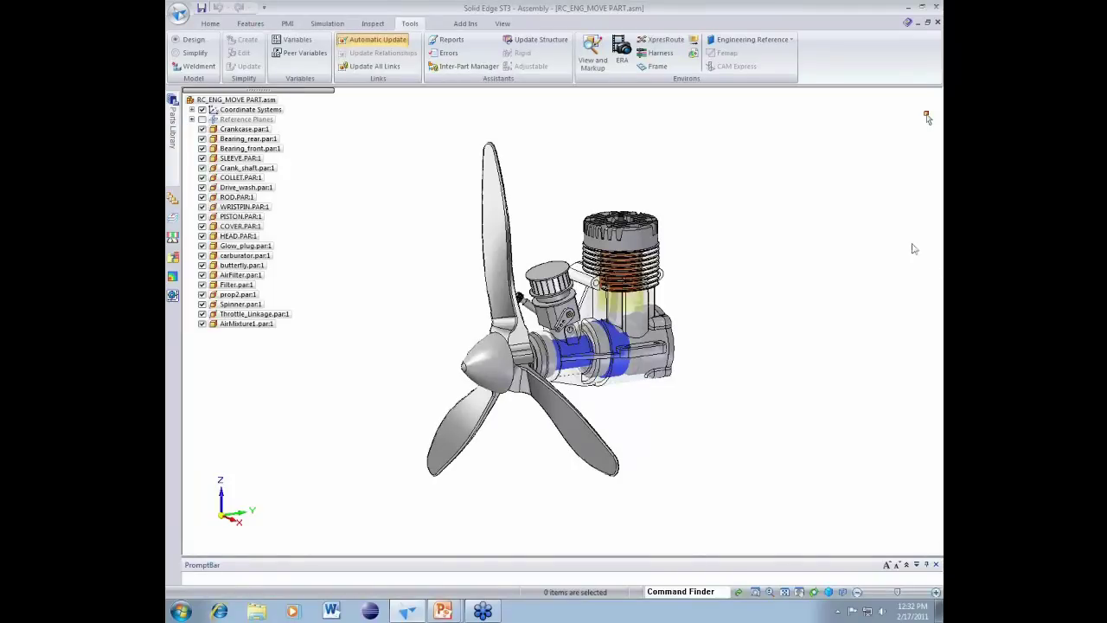
- Open the Explode-Render-Animate (ERA) environment for the engine assembly
scroll(573, 428, "up", 2)
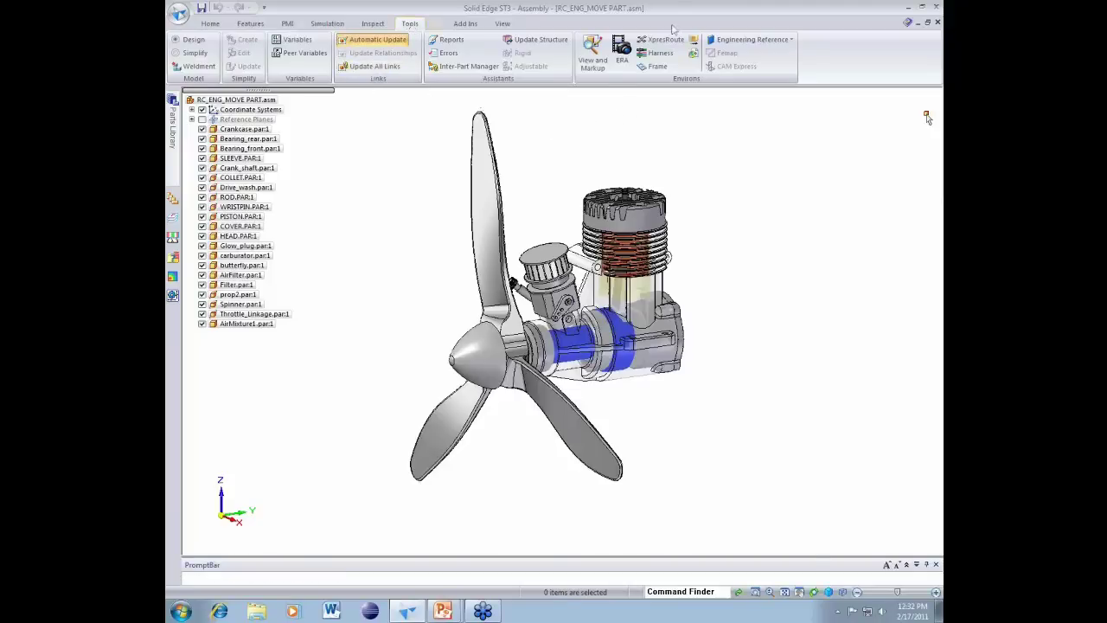
left_click(623, 52)
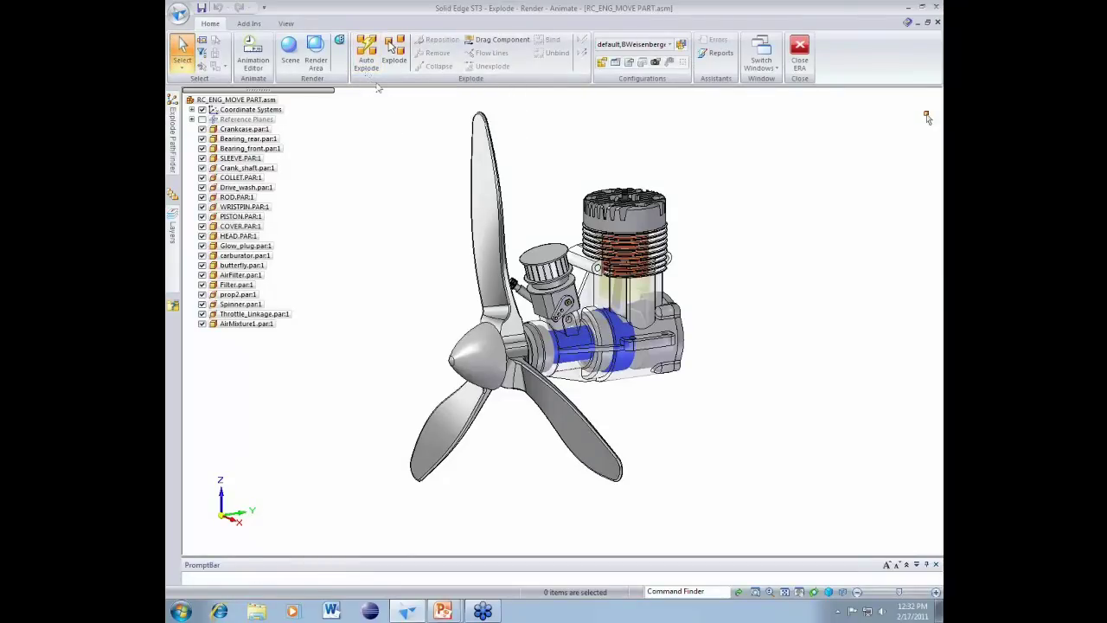
- Start an automatic explosion of the top-level assembly, toggle Bind all subassemblies and accept the By subassembly level technique
left_click(368, 61)
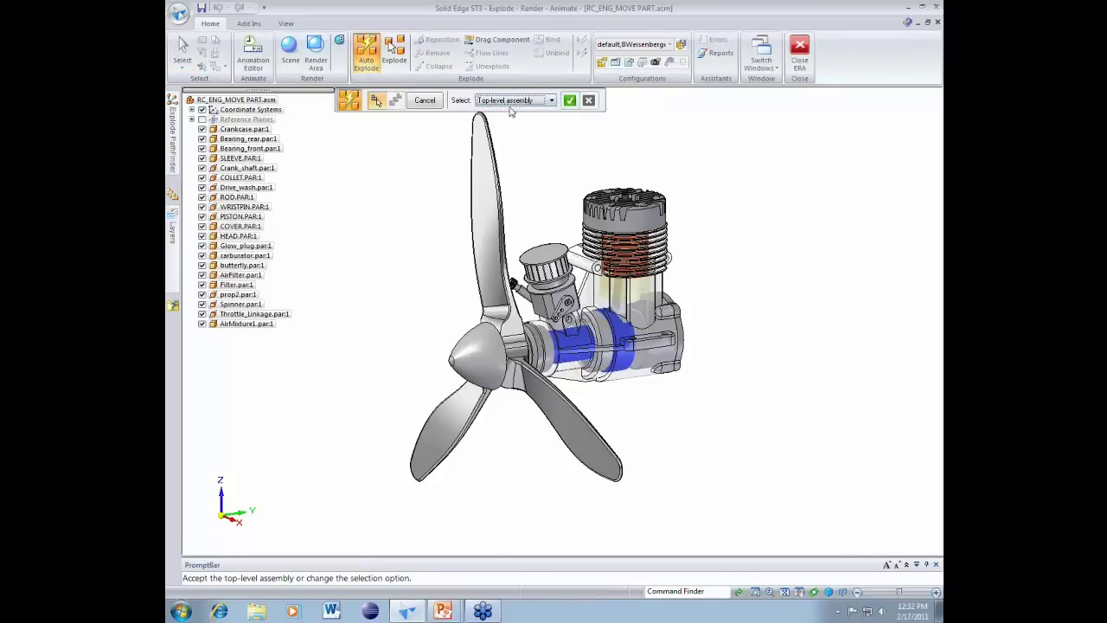
left_click(570, 101)
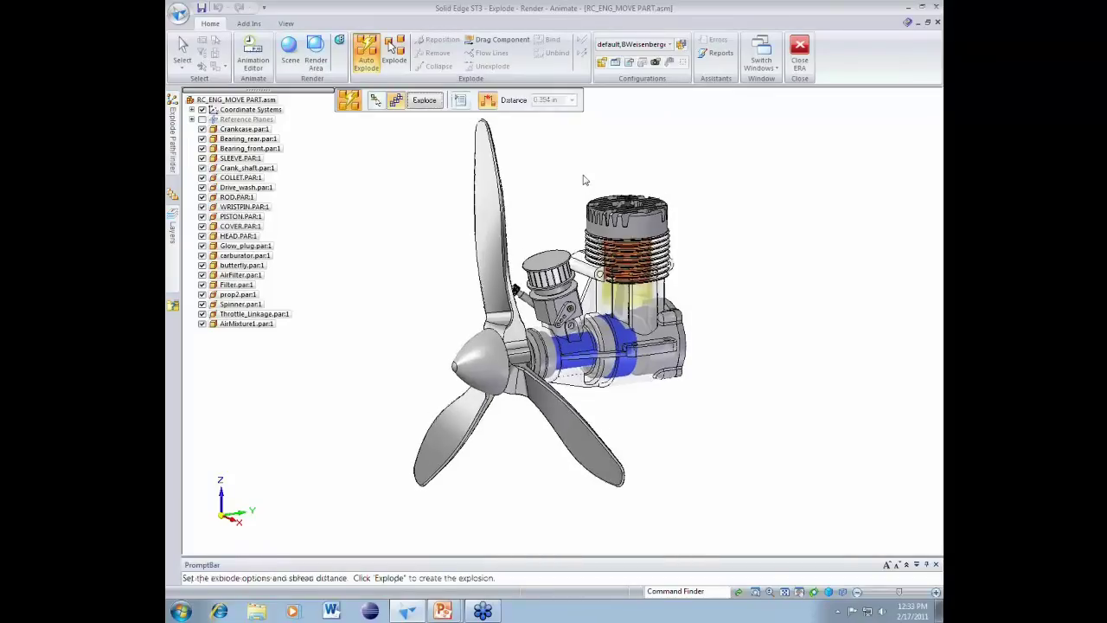
left_click(459, 100)
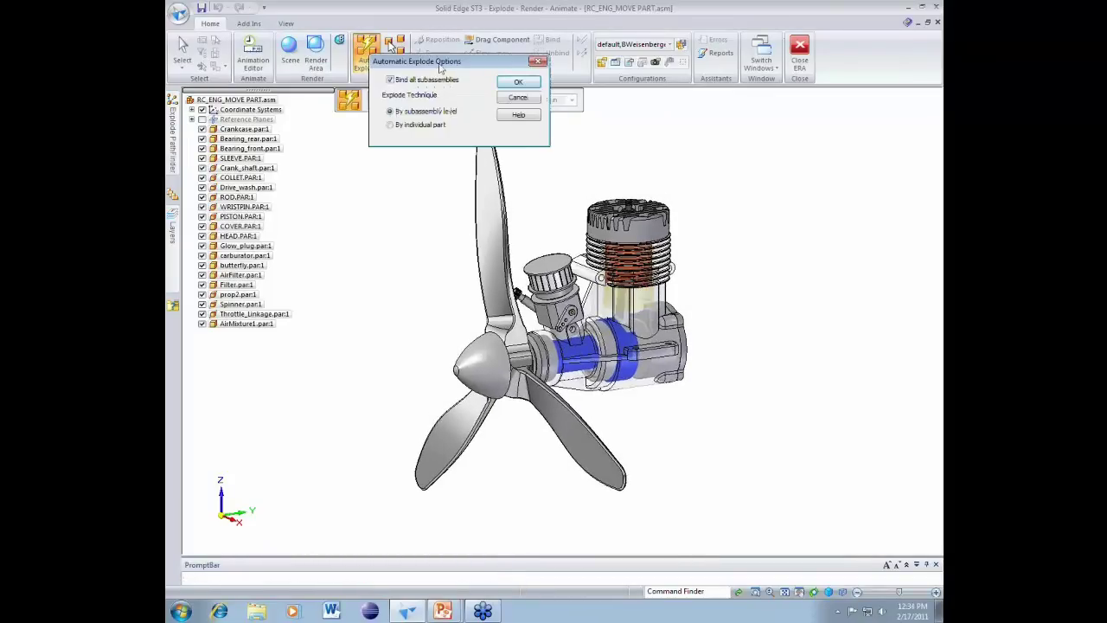
left_click(397, 83)
left_click(509, 83)
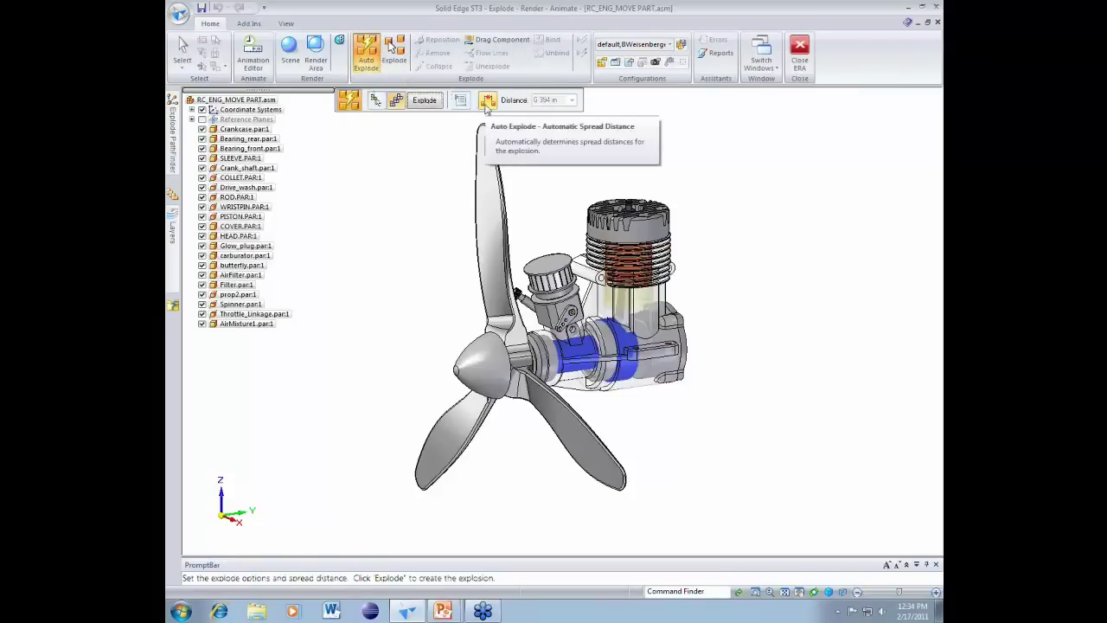
- Explode the whole assembly with the automatic spread distance and finish the explosion
left_click(487, 102)
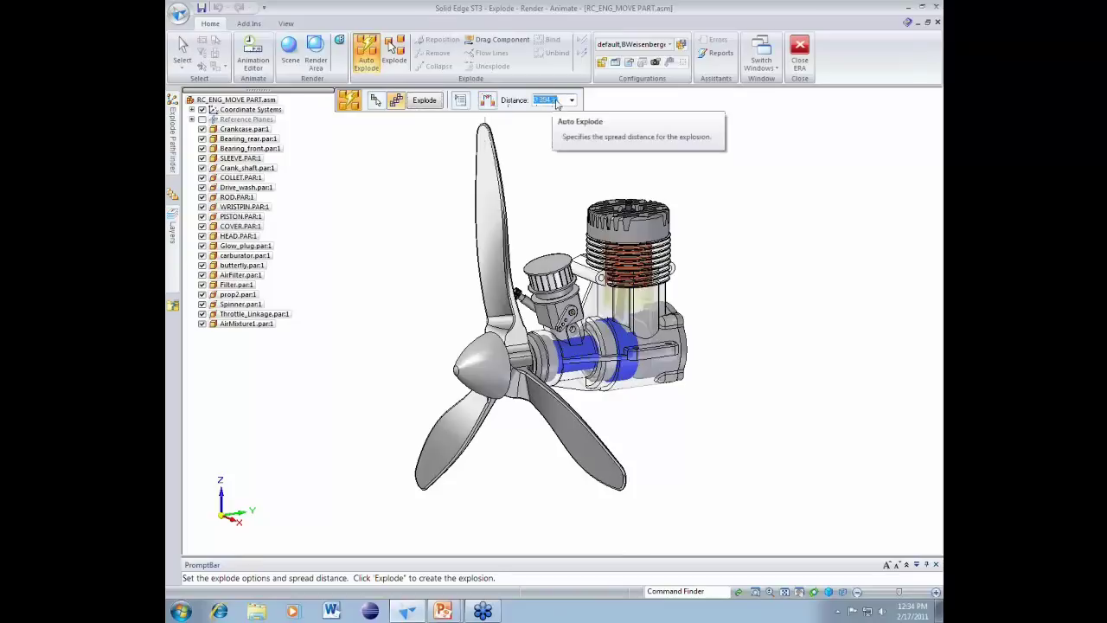
left_click(558, 102)
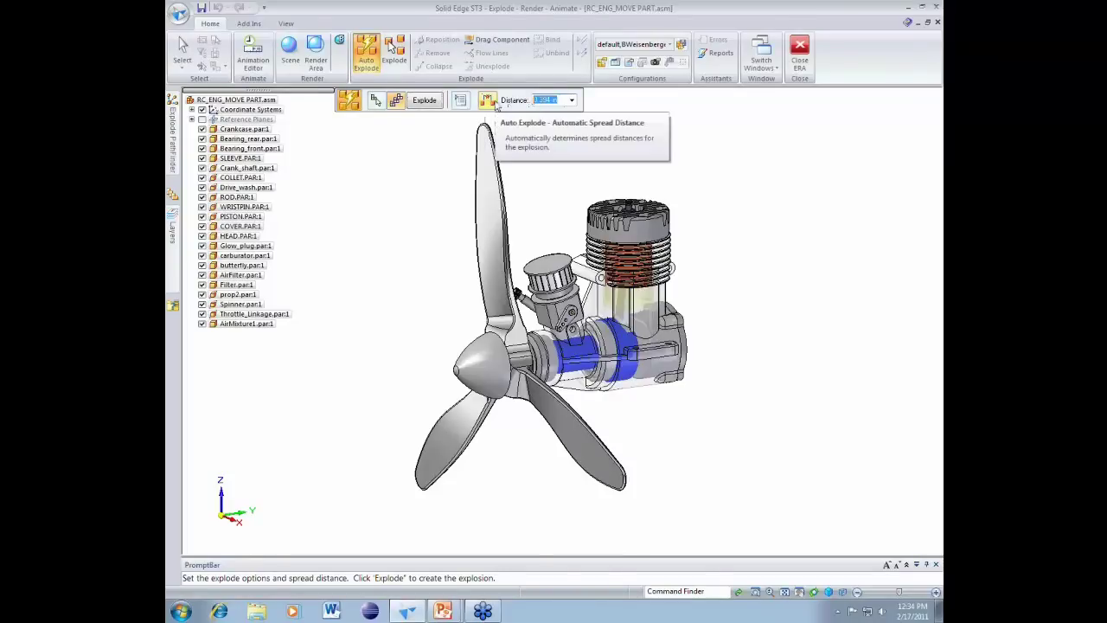
left_click(494, 102)
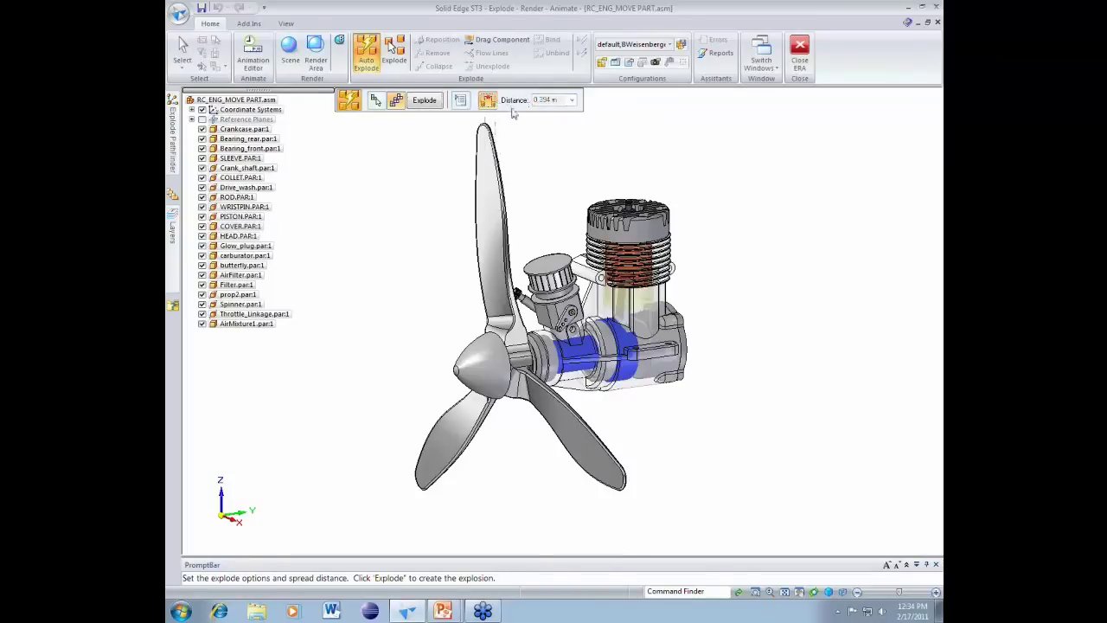
left_click(423, 100)
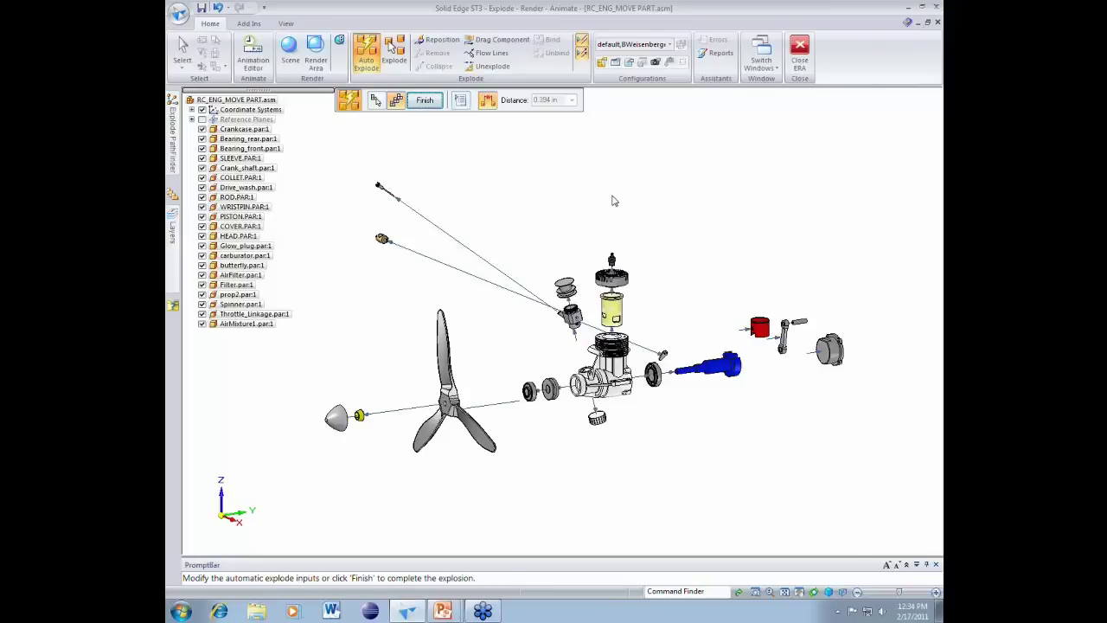
left_click(424, 100)
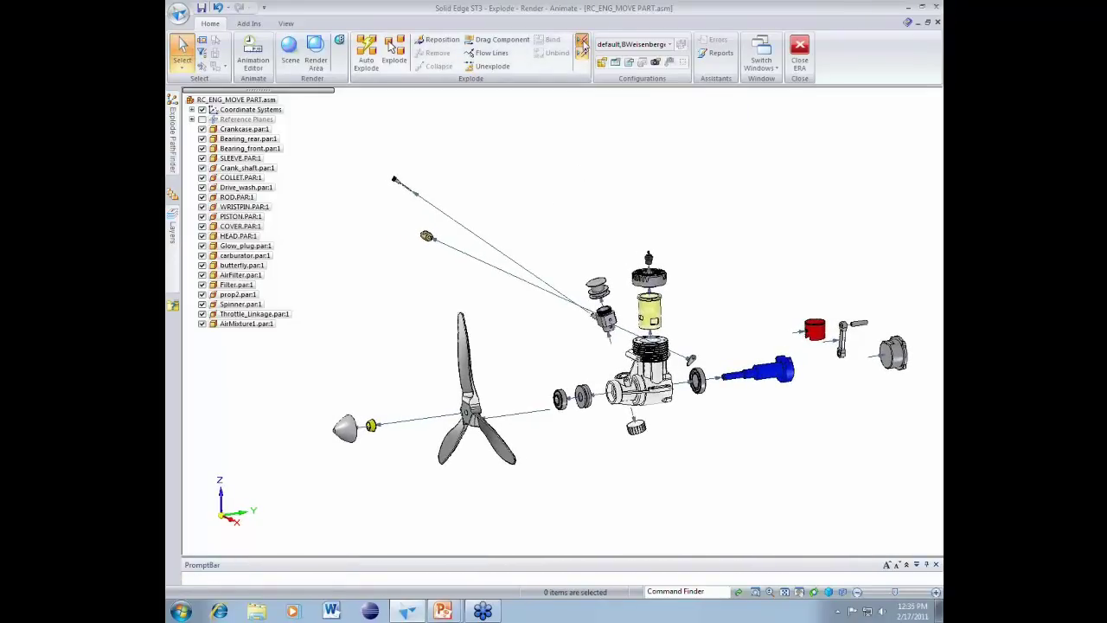
- Toggle the explosion's flow line display options off and back on
left_click(582, 42)
left_click(583, 43)
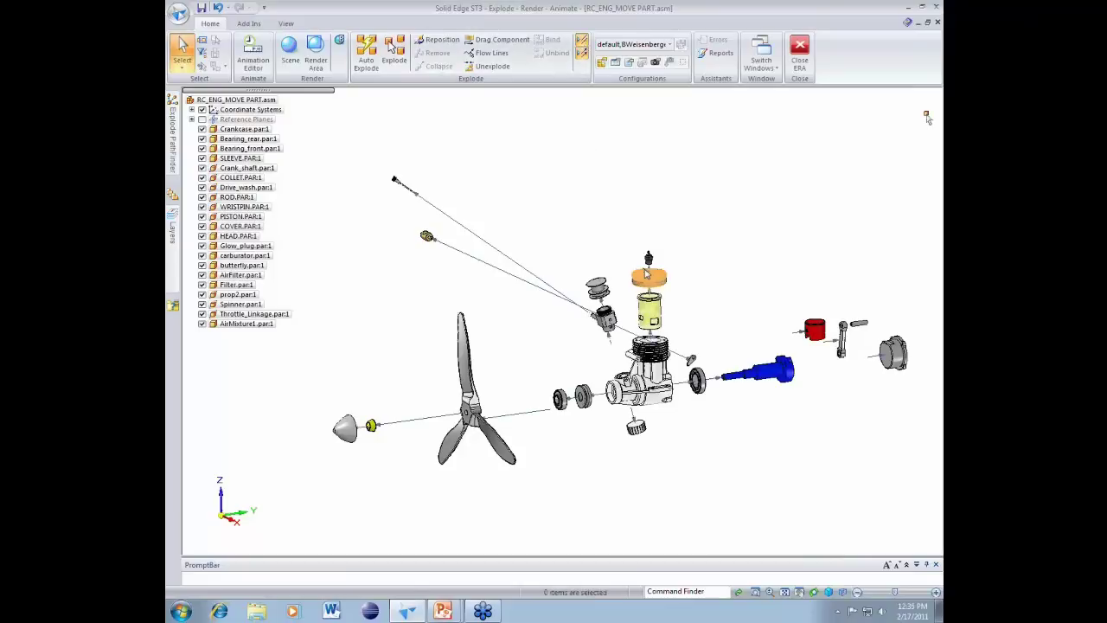
left_click(582, 54)
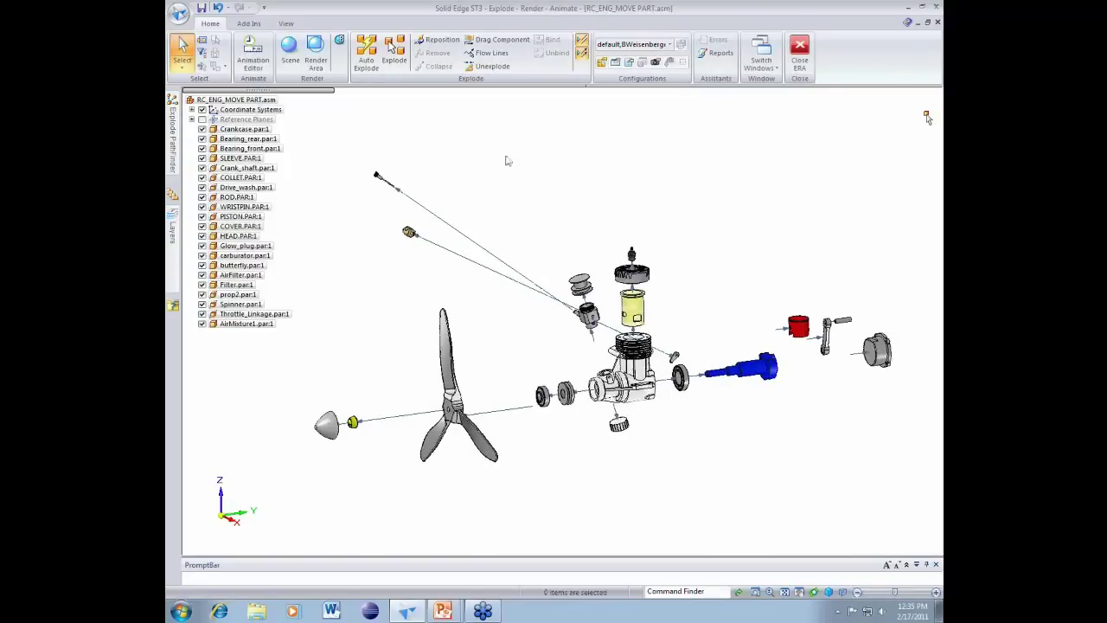
- Reposition the filter cap (Filter.par) from below the crankcase to the outer side of AirFilter.par
left_click(439, 40)
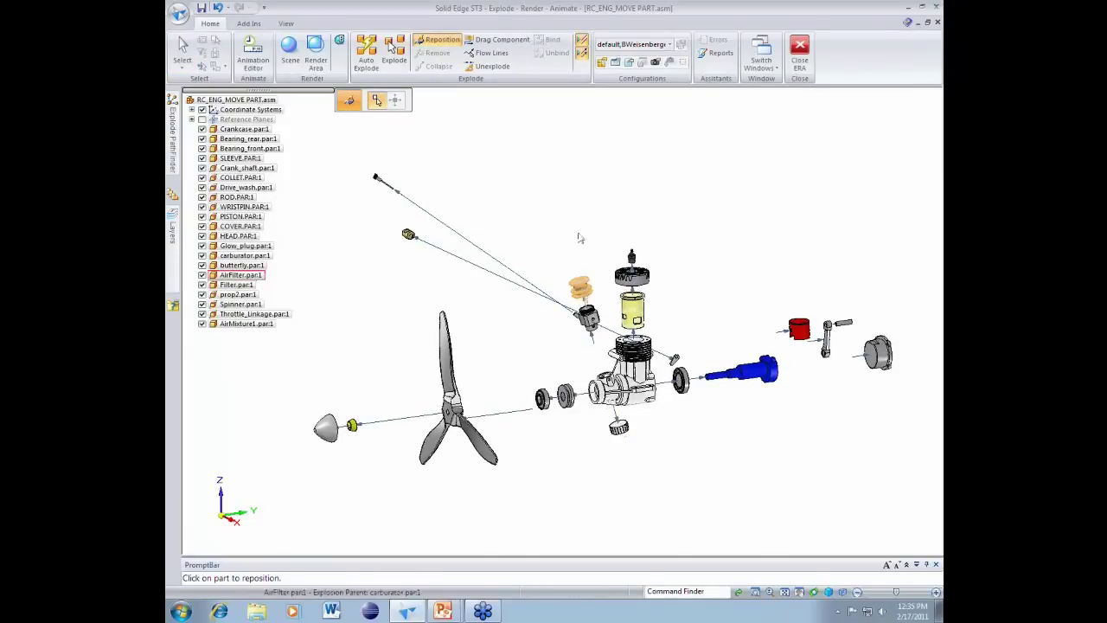
left_click(619, 429)
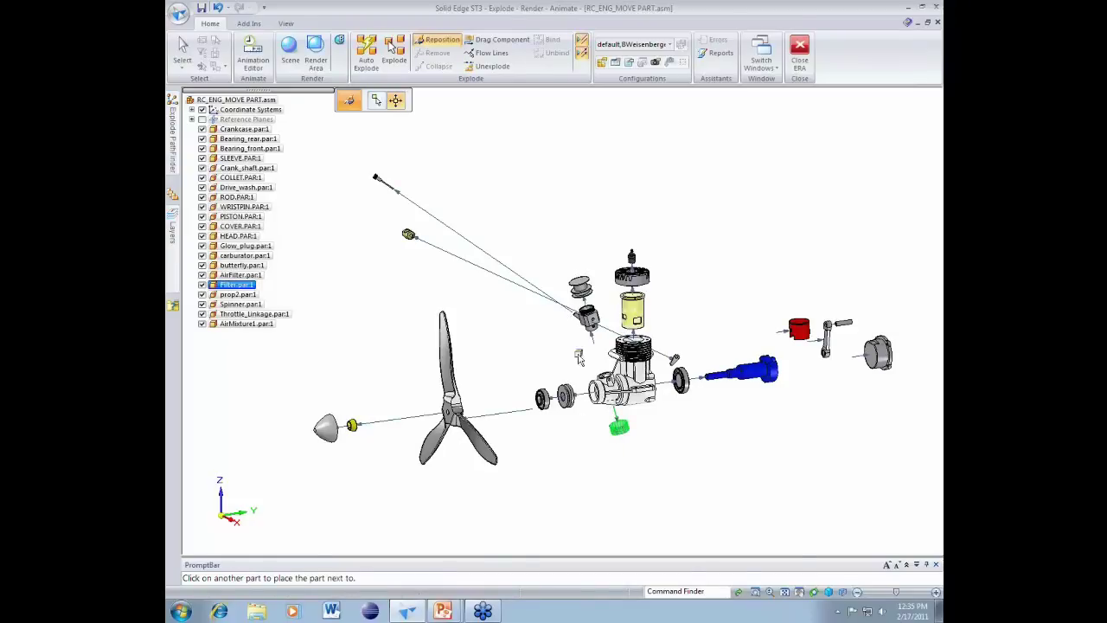
left_click(584, 290)
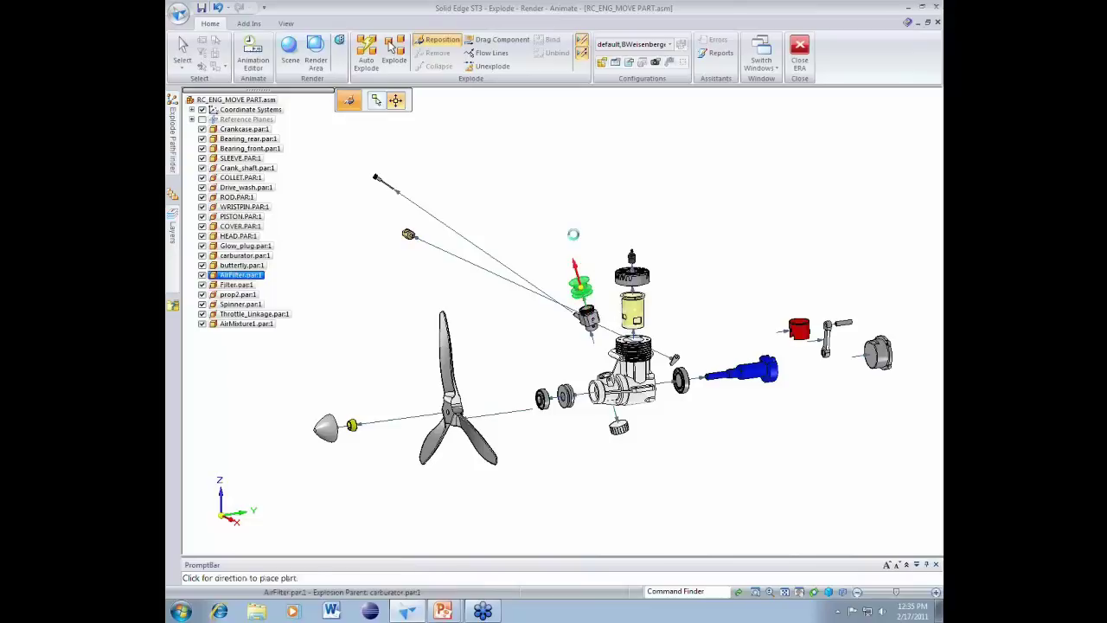
left_click(572, 234)
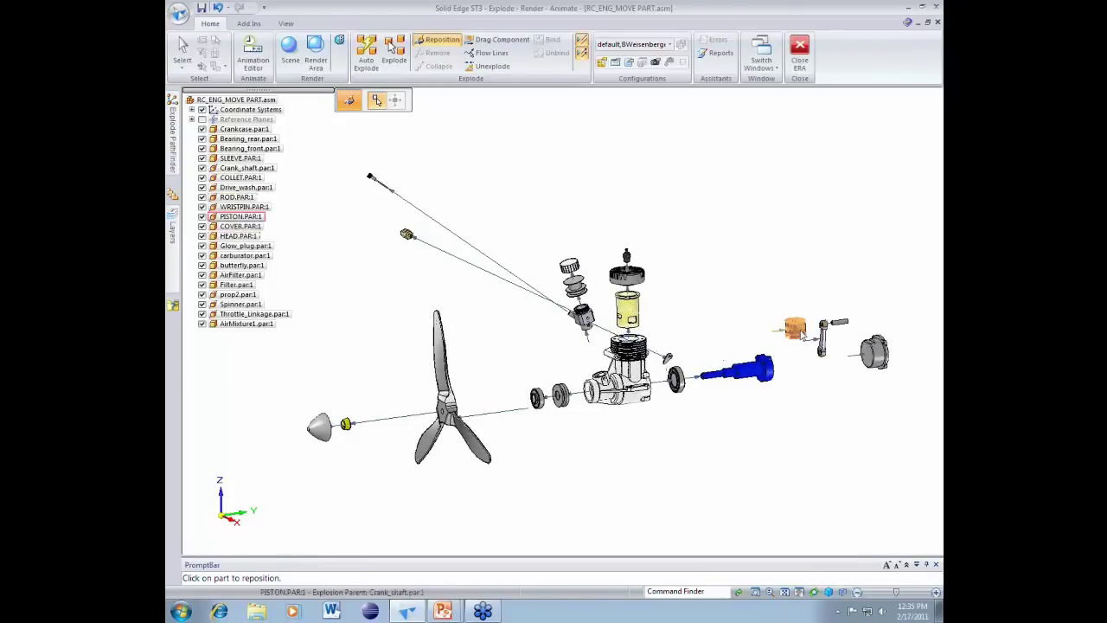
- Reposition the piston, wrist pin and rod between the sleeve and crankcase, and the collet between the drive washer and front bearing
left_click(797, 333)
left_click(812, 334)
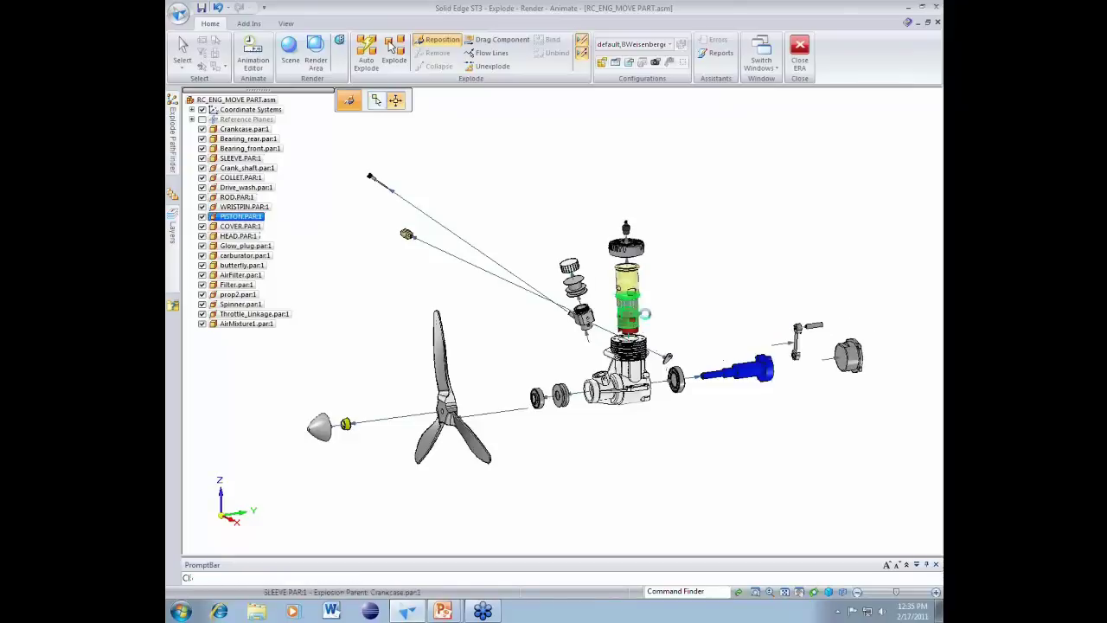
left_click(811, 334)
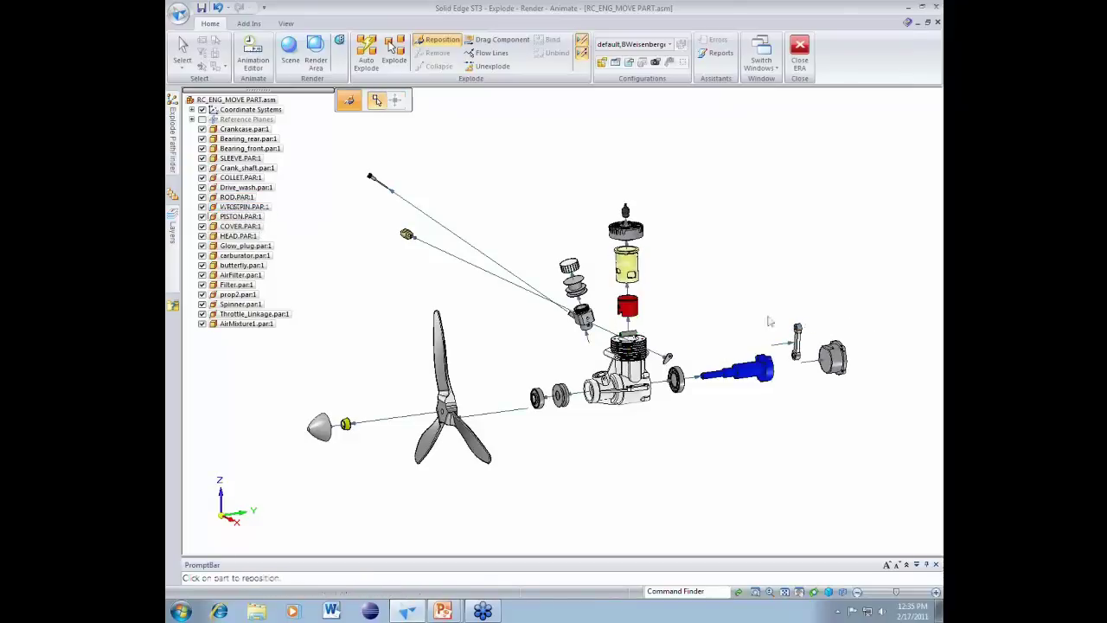
left_click(635, 332)
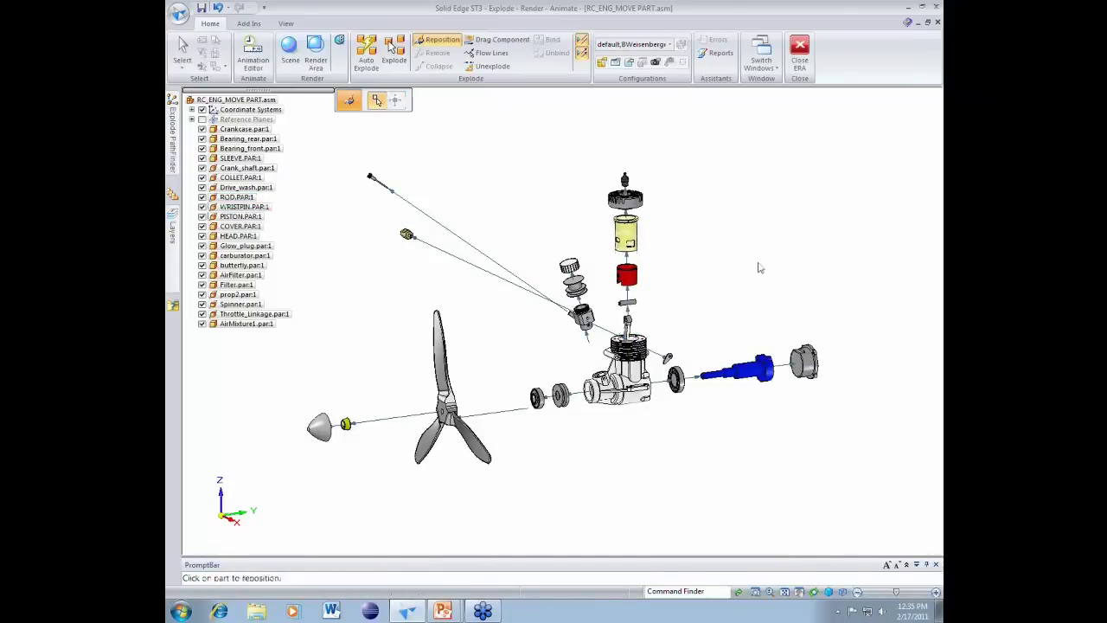
left_click(346, 426)
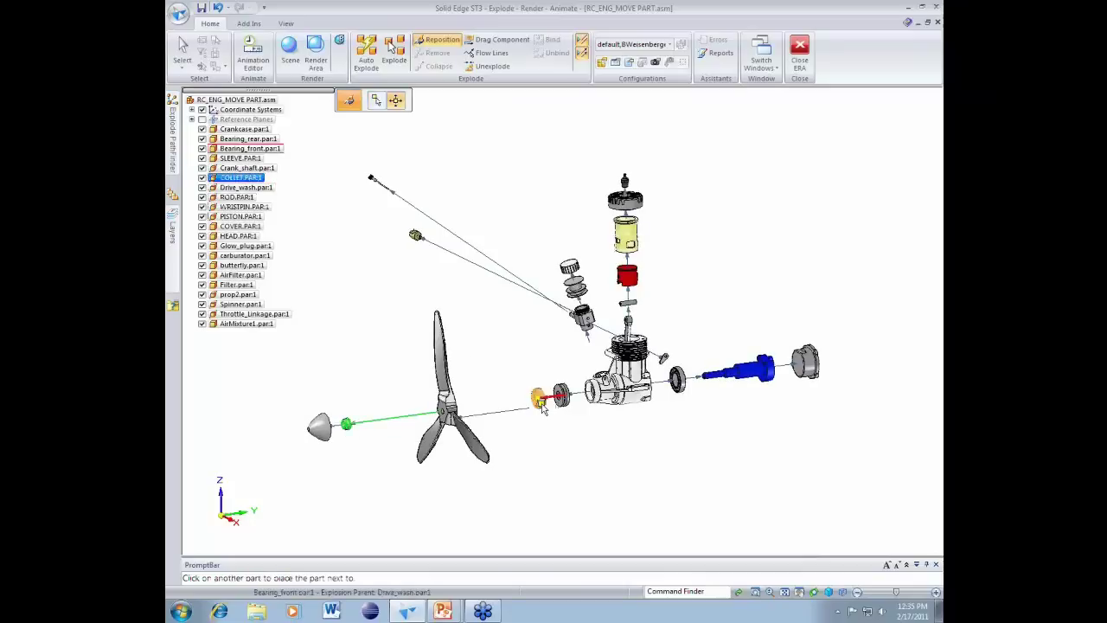
left_click(549, 398)
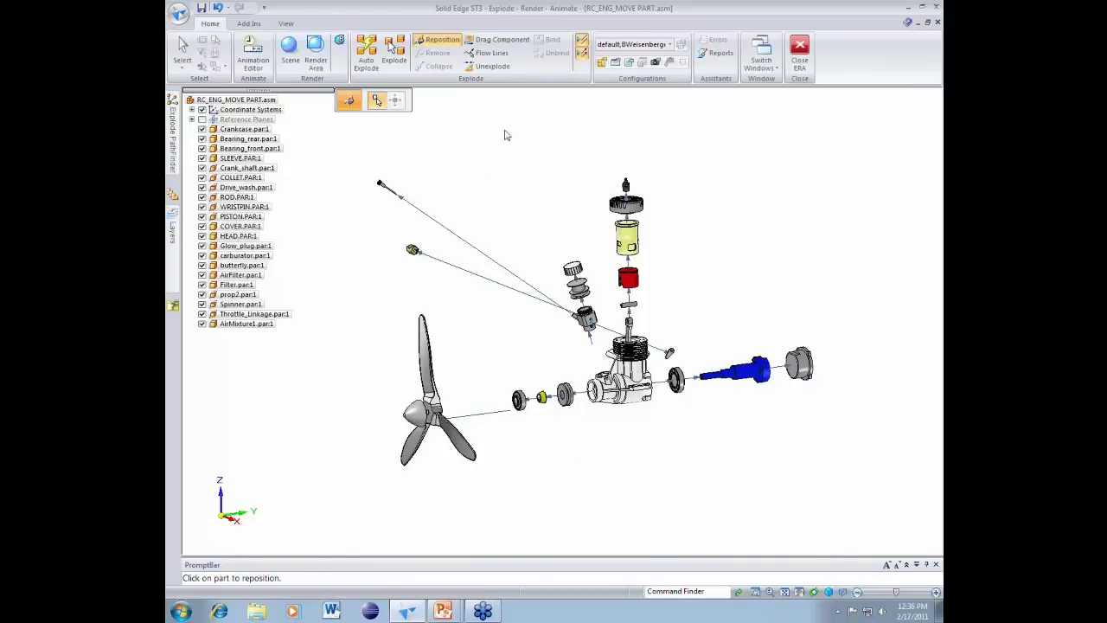
- Unexplode the assembly, deleting the current explosion
left_click(487, 69)
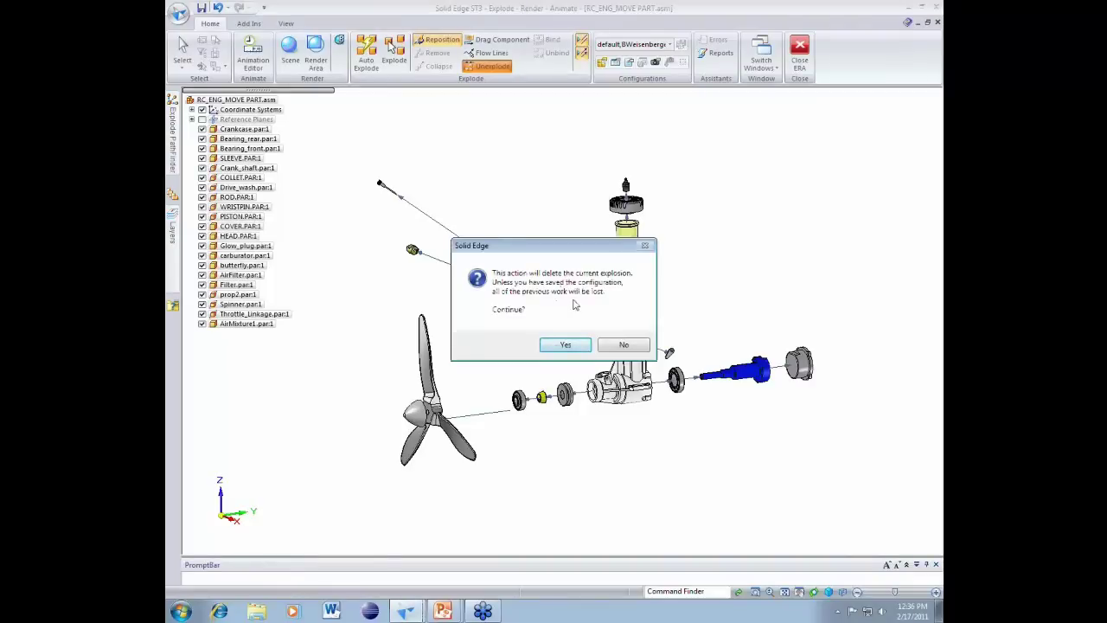
left_click(564, 346)
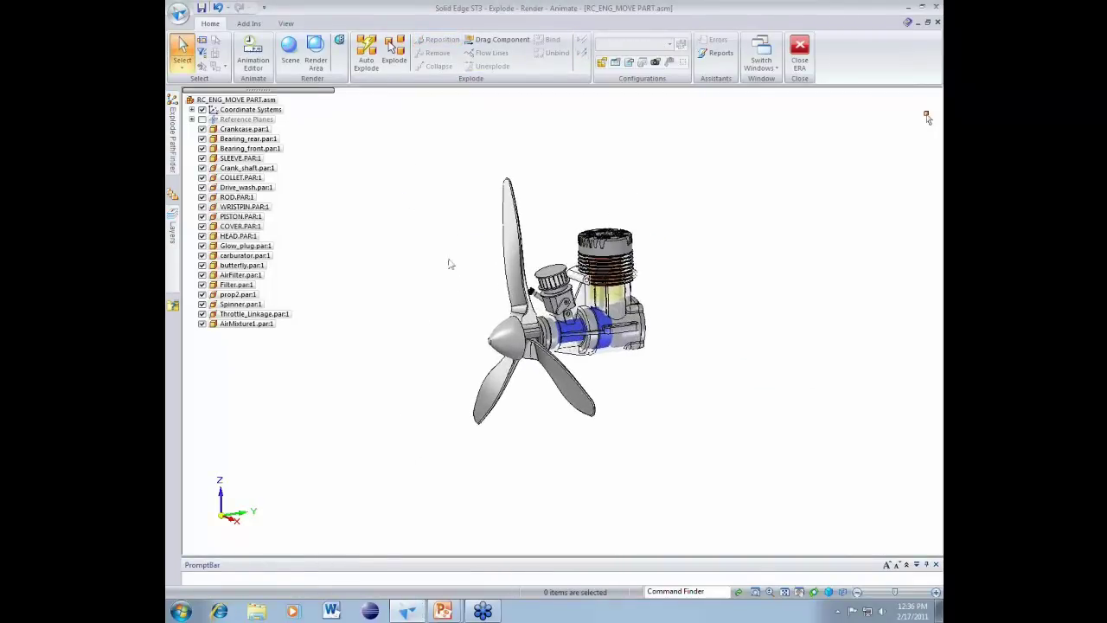
- Start a manual explosion and select the front bearing, drive washer, collet, propeller and spinner as the parts to explode
left_click(397, 57)
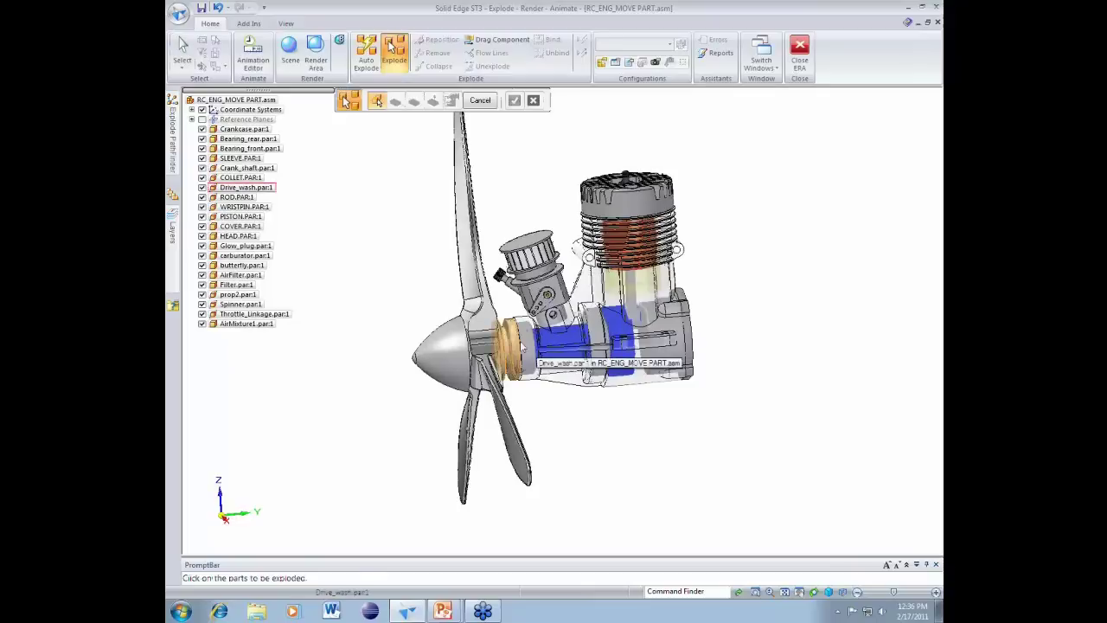
right_click(523, 342)
left_click(597, 357)
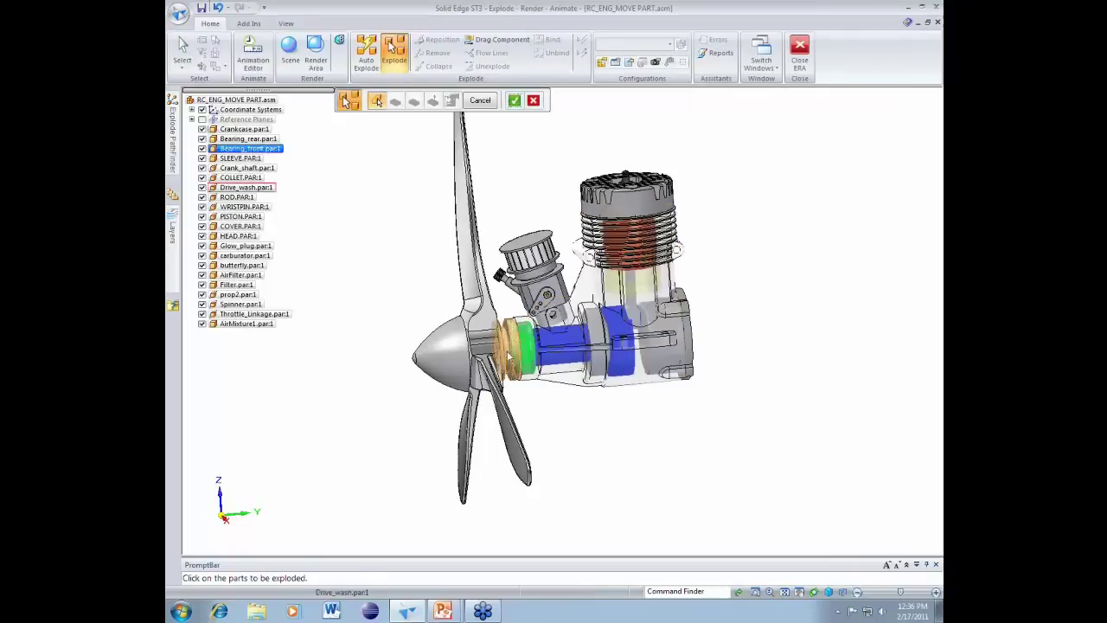
left_click(509, 354)
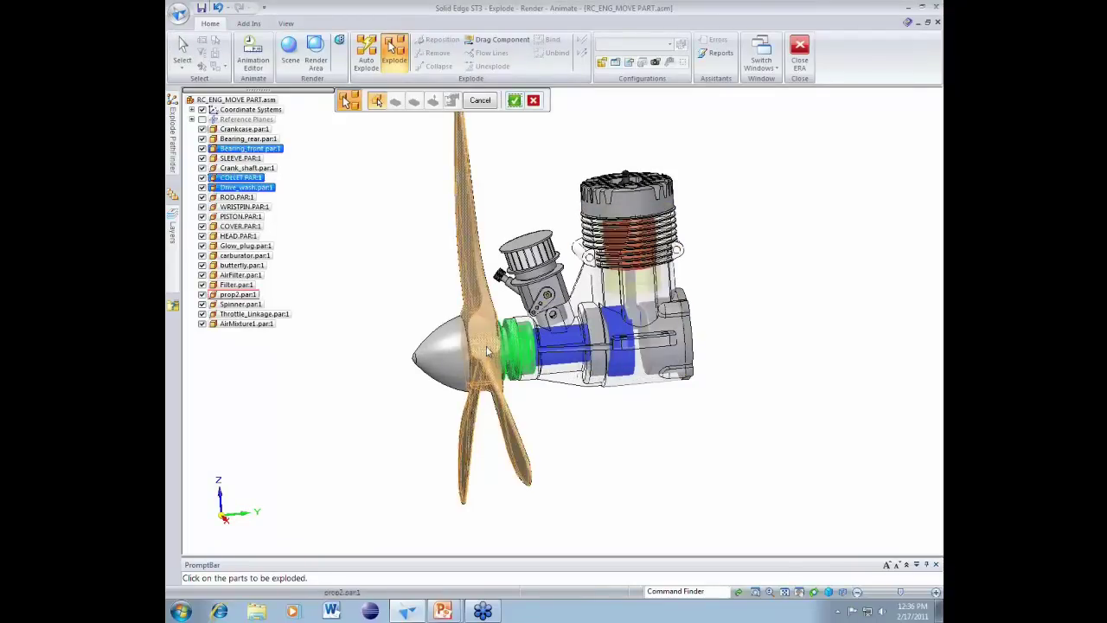
left_click(486, 349)
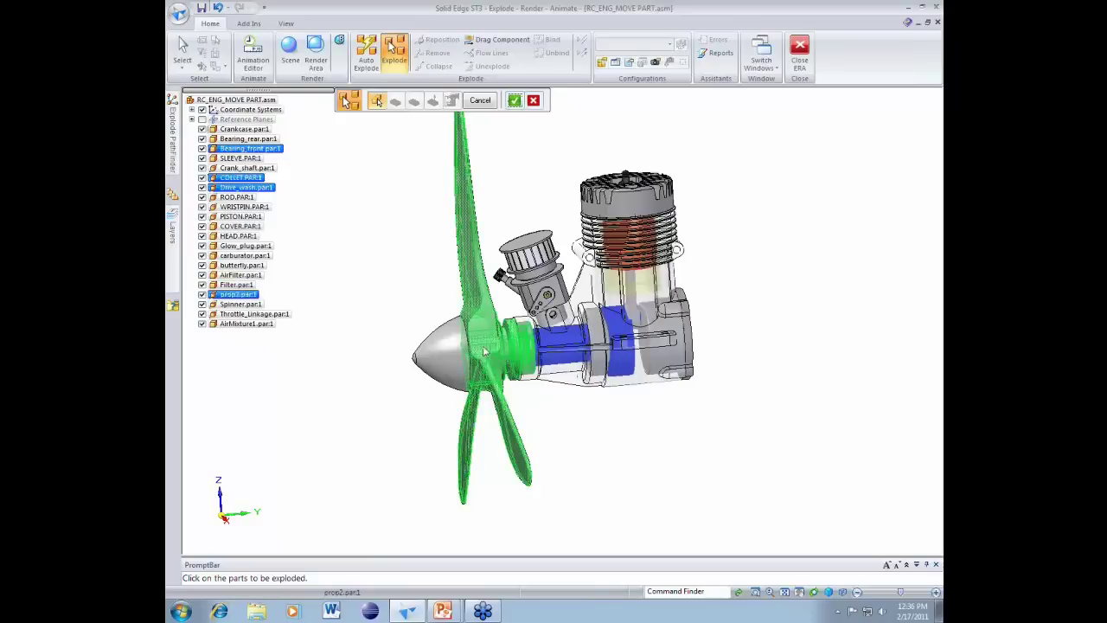
left_click(446, 345)
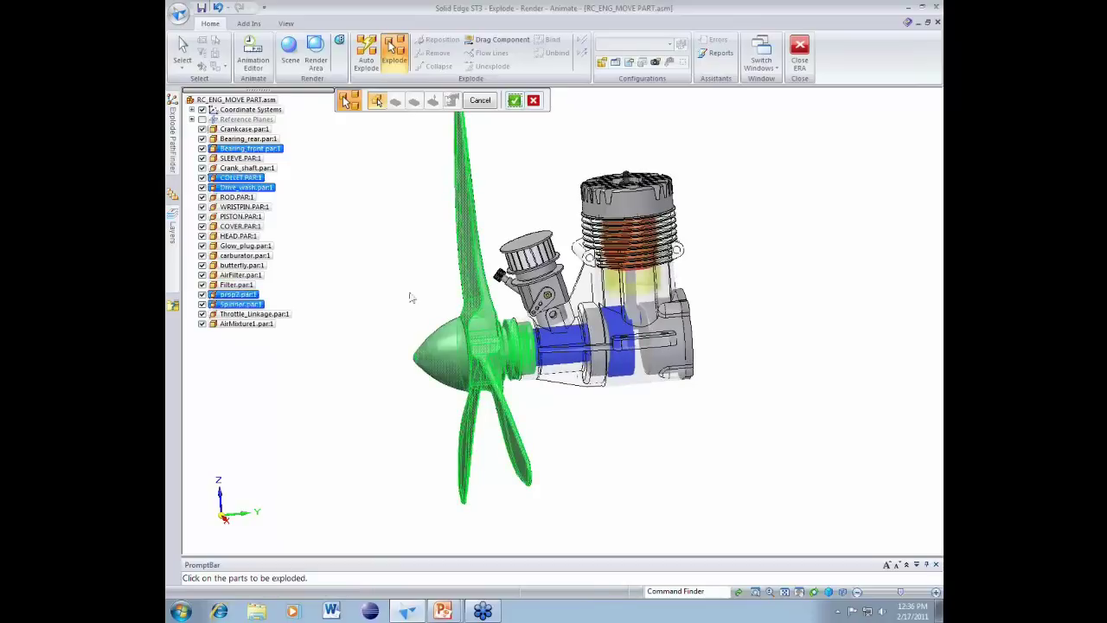
right_click(411, 297)
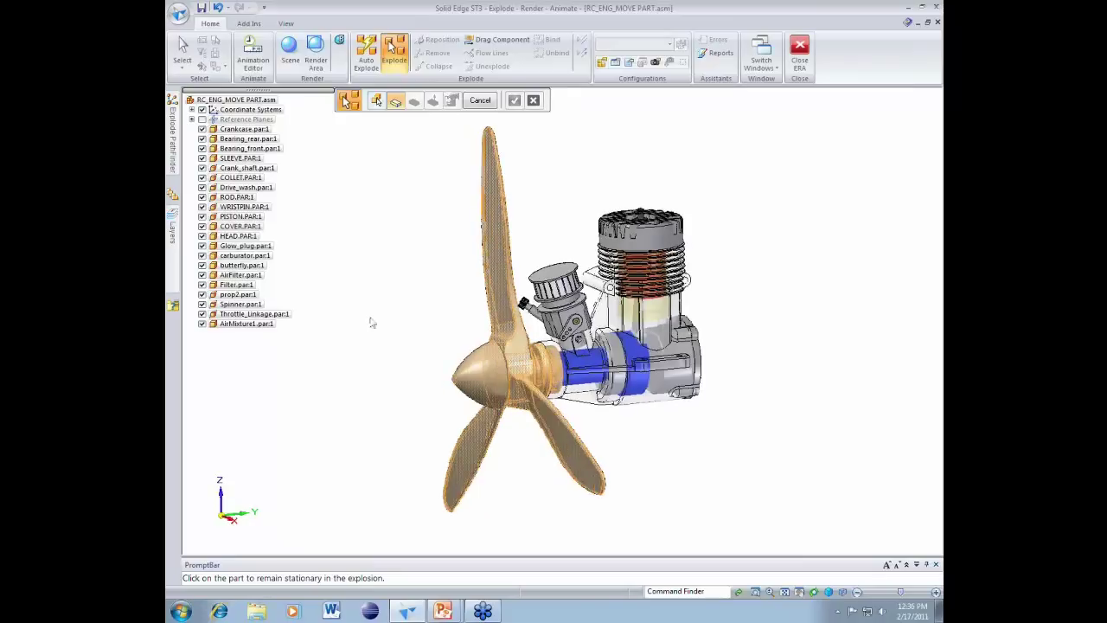
- Make the crankcase the stationary part, explode from its circular front face, and direct the explosion forward toward the spinner side
left_click(621, 366)
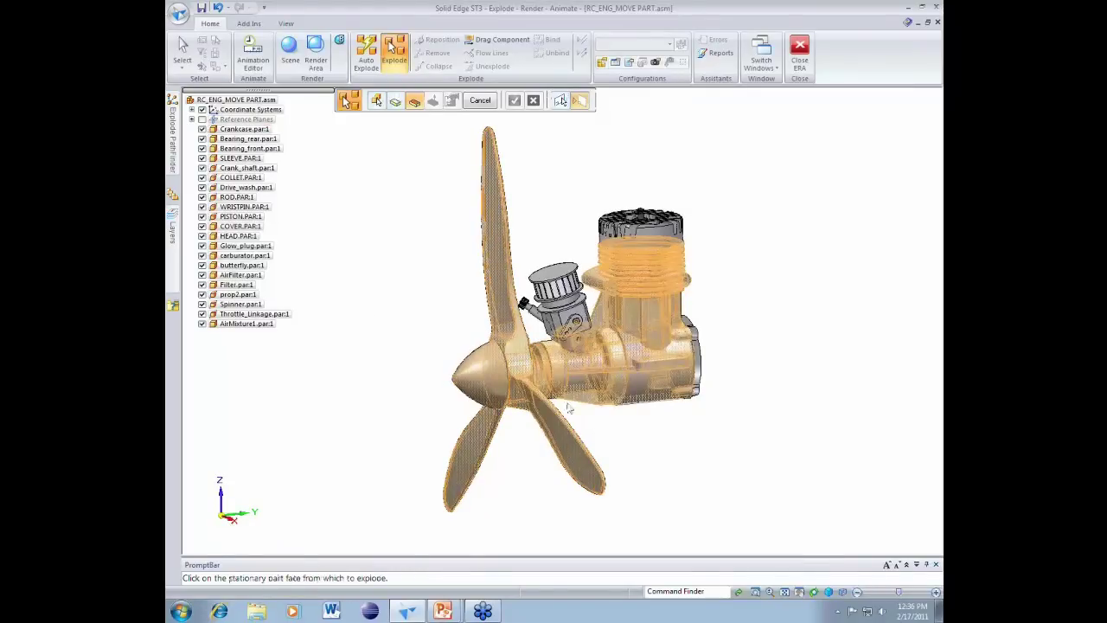
left_click(546, 356)
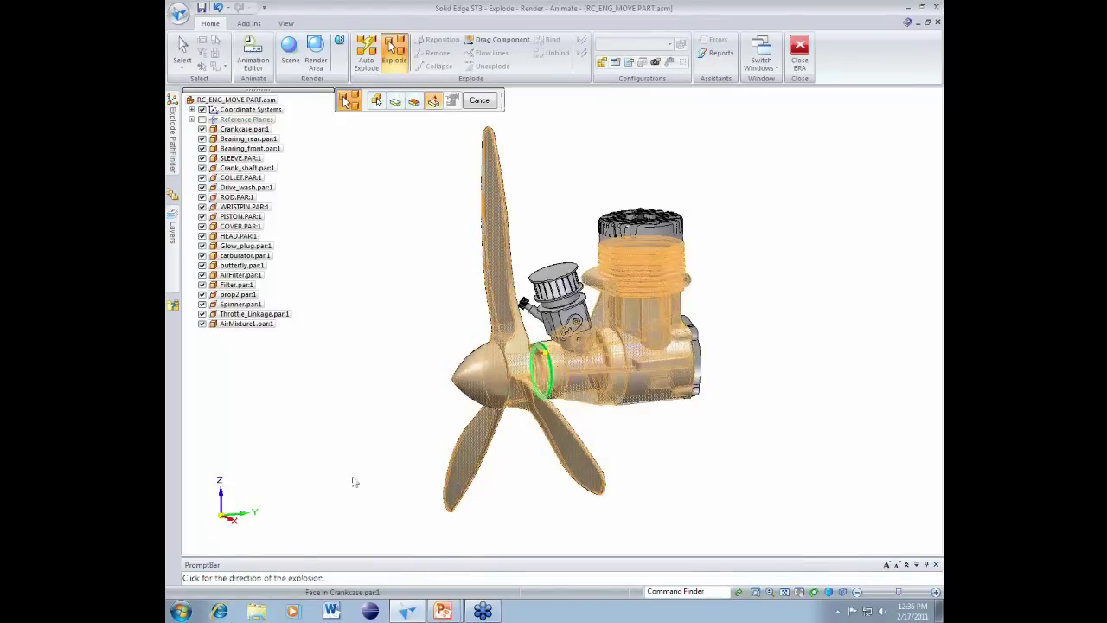
left_click(303, 445)
left_click(303, 446)
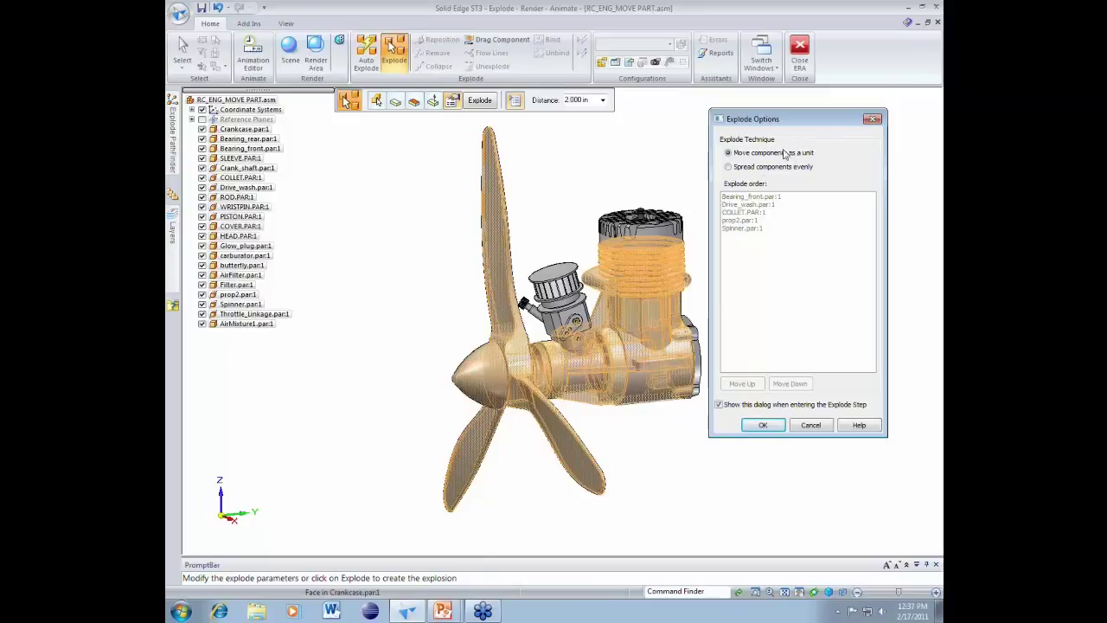
- Explode the selected propeller-side parts from the crankcase as a unit, with a distance of 5.000 in
left_click(765, 424)
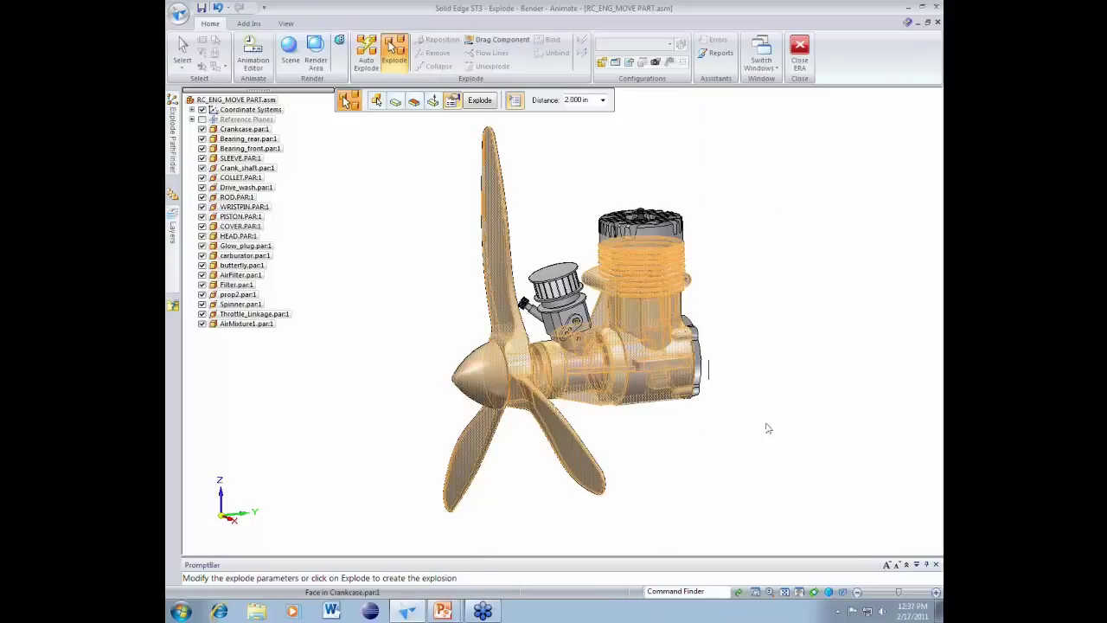
left_click(603, 100)
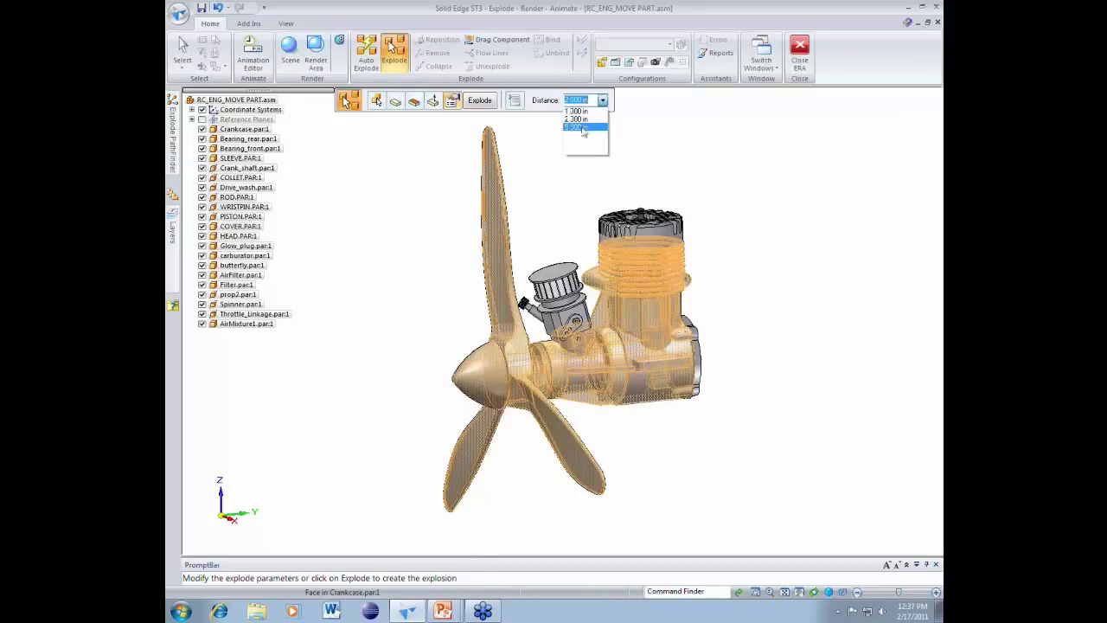
left_click(584, 128)
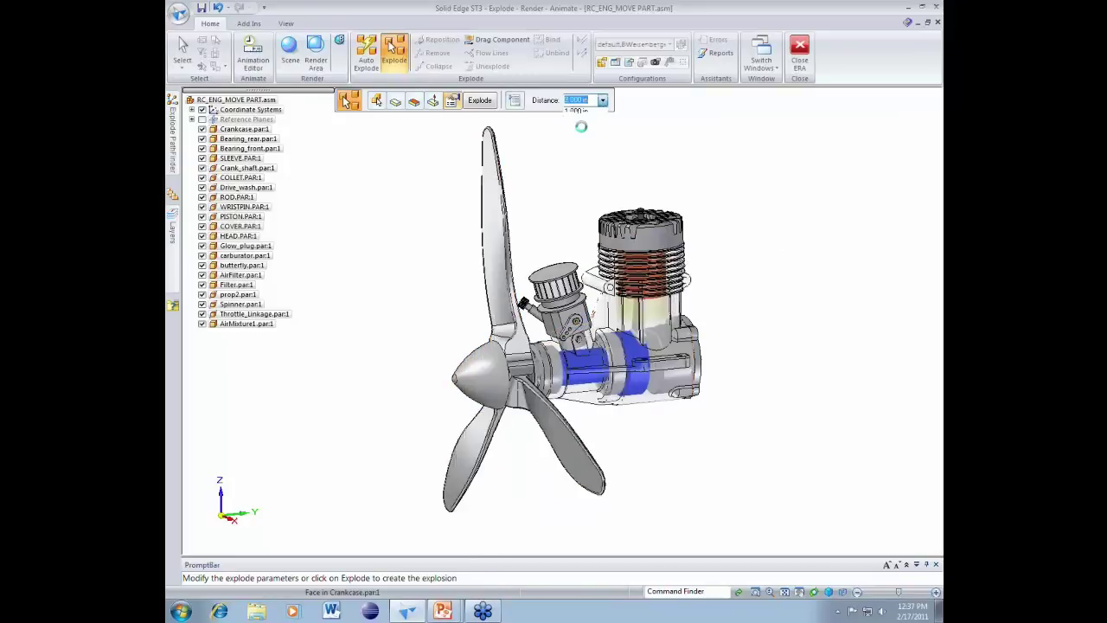
middle_click_drag(595, 133, 514, 292)
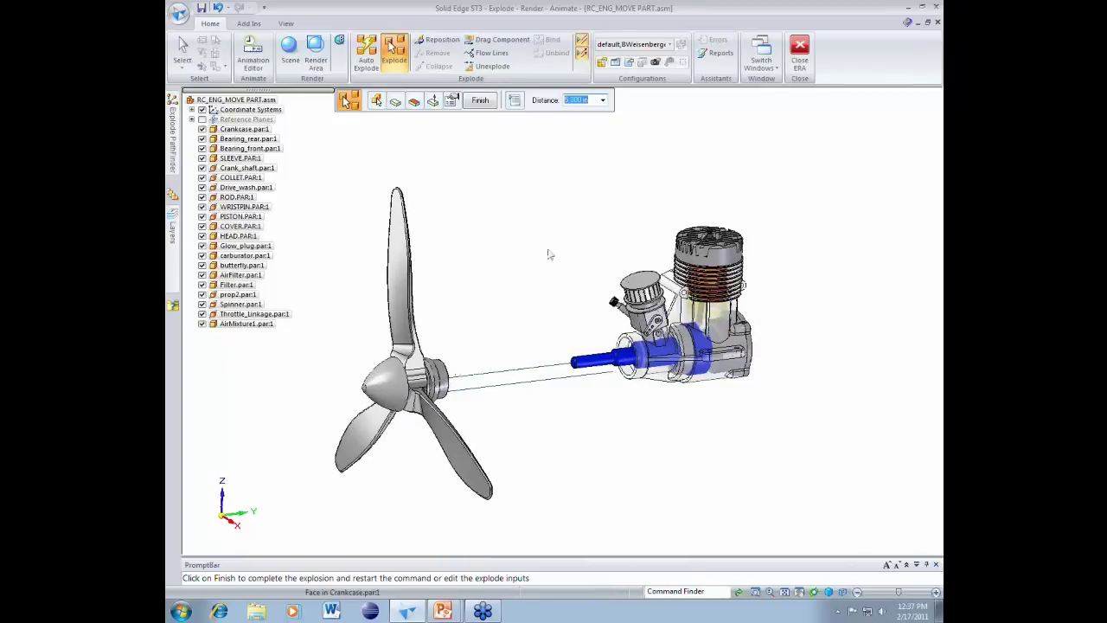
- Switch the explode technique to spread the components evenly and explode them with a distance of 2.000 in
left_click(512, 105)
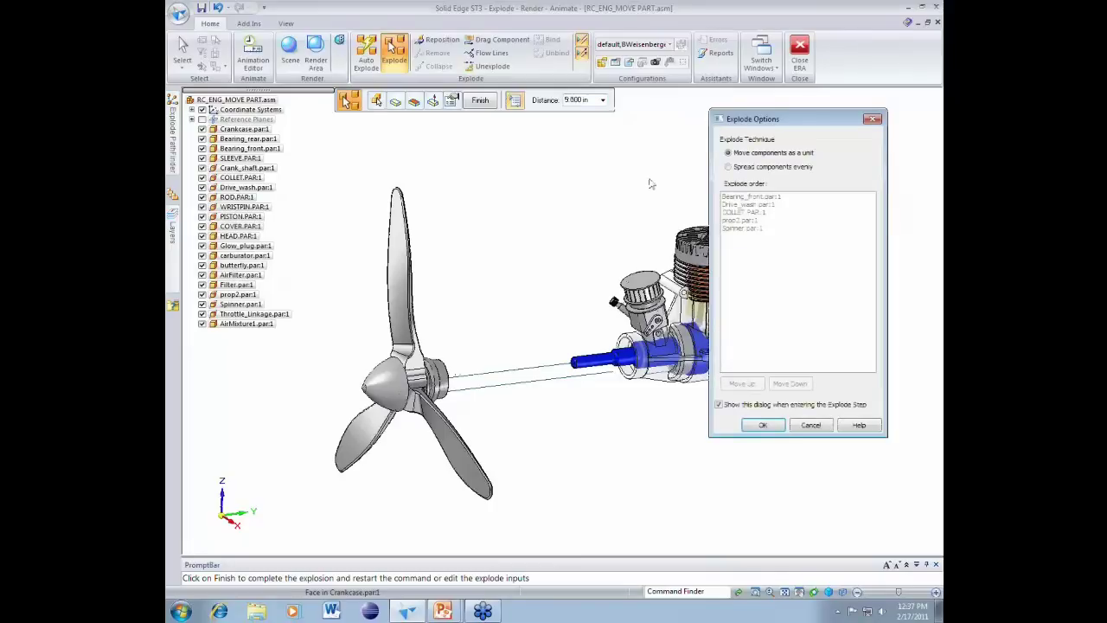
left_click(728, 166)
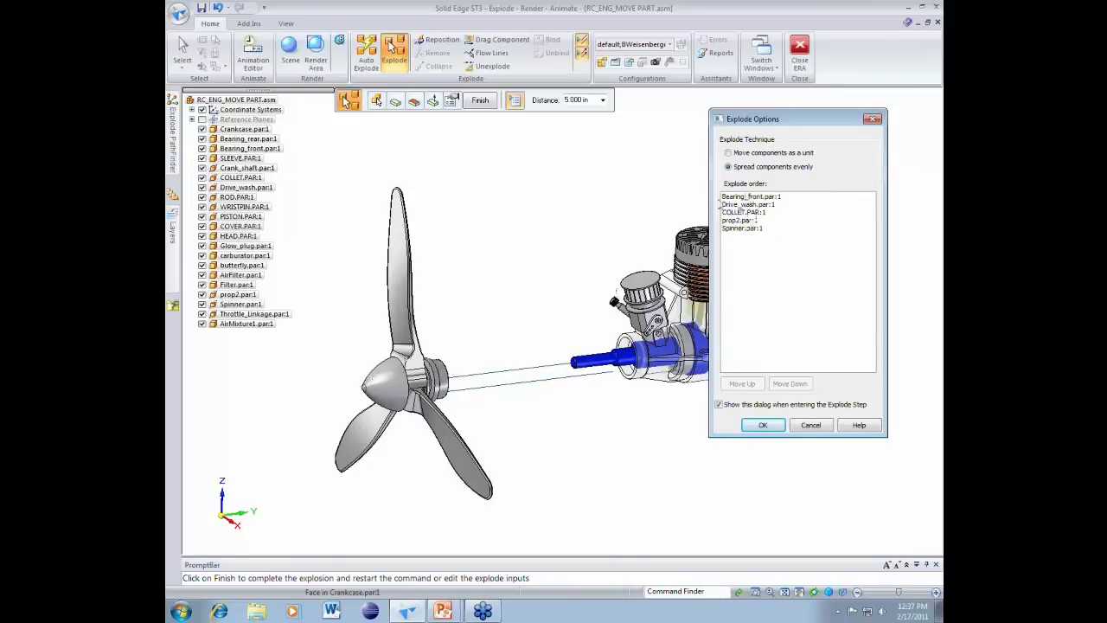
left_click(731, 198)
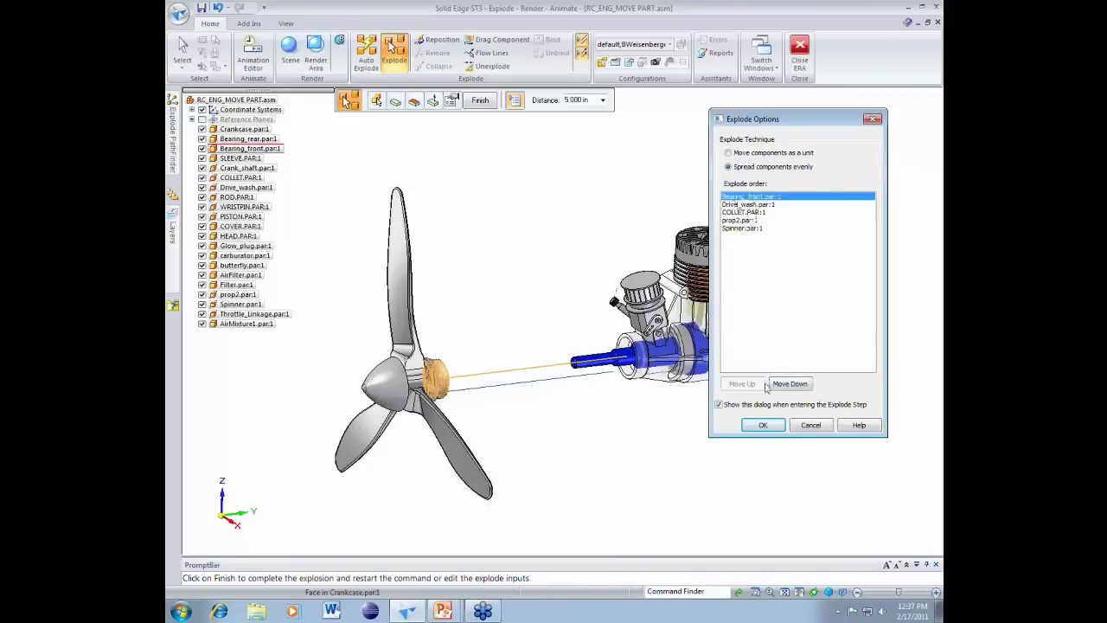
left_click(765, 426)
left_click(602, 101)
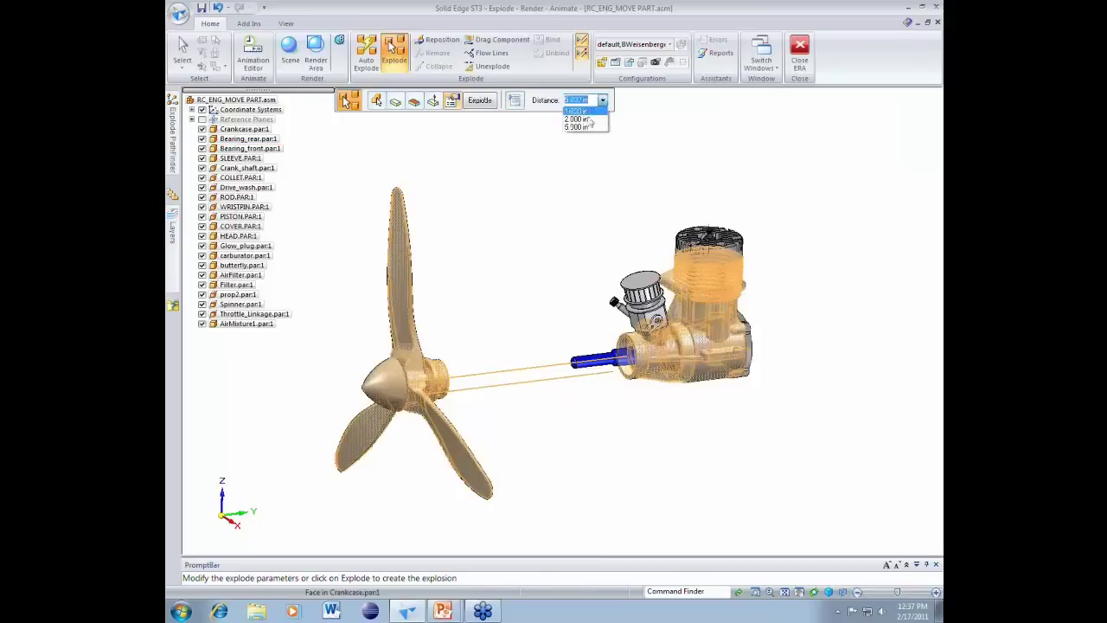
left_click(588, 119)
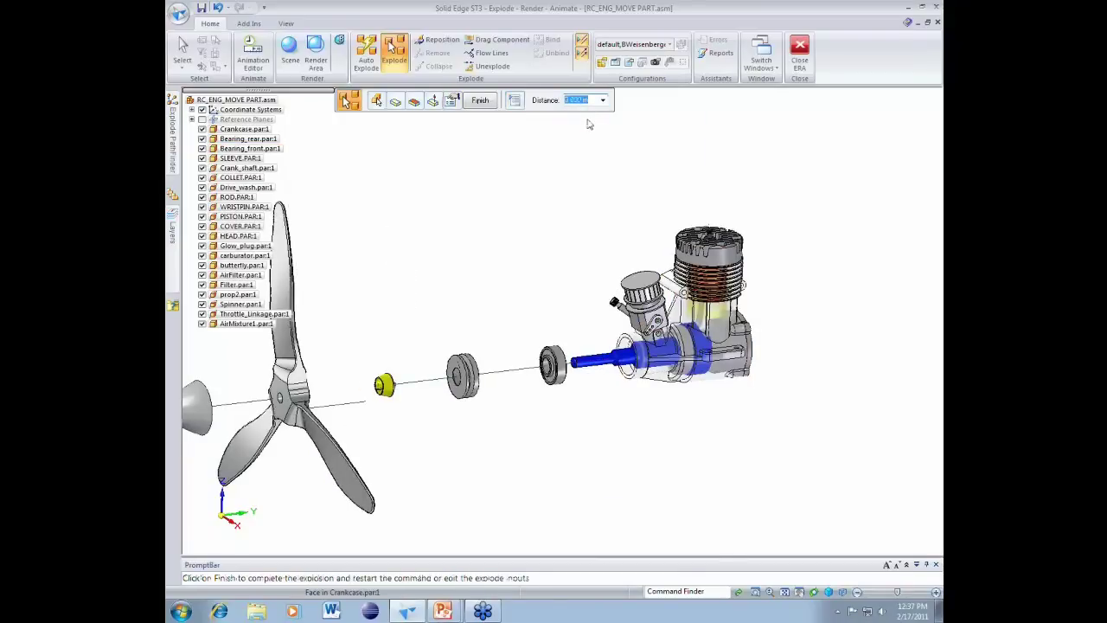
middle_click_drag(589, 124, 436, 323)
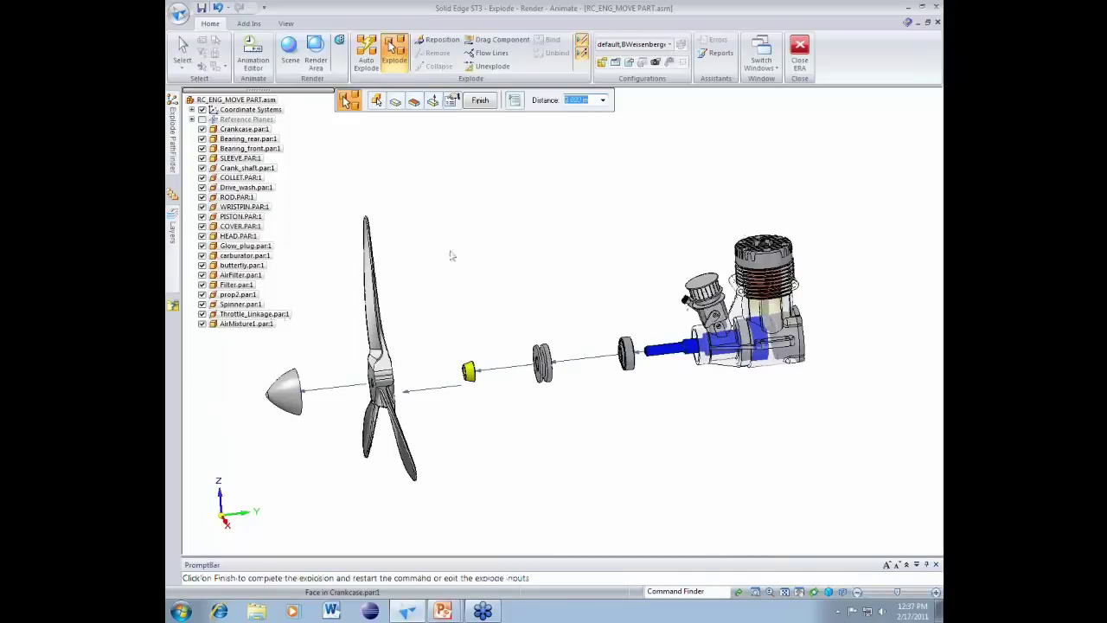
- Finish the manual explosion and move the end of the propeller's flow line to line up with the propeller and collet
left_click(480, 101)
left_click(483, 101)
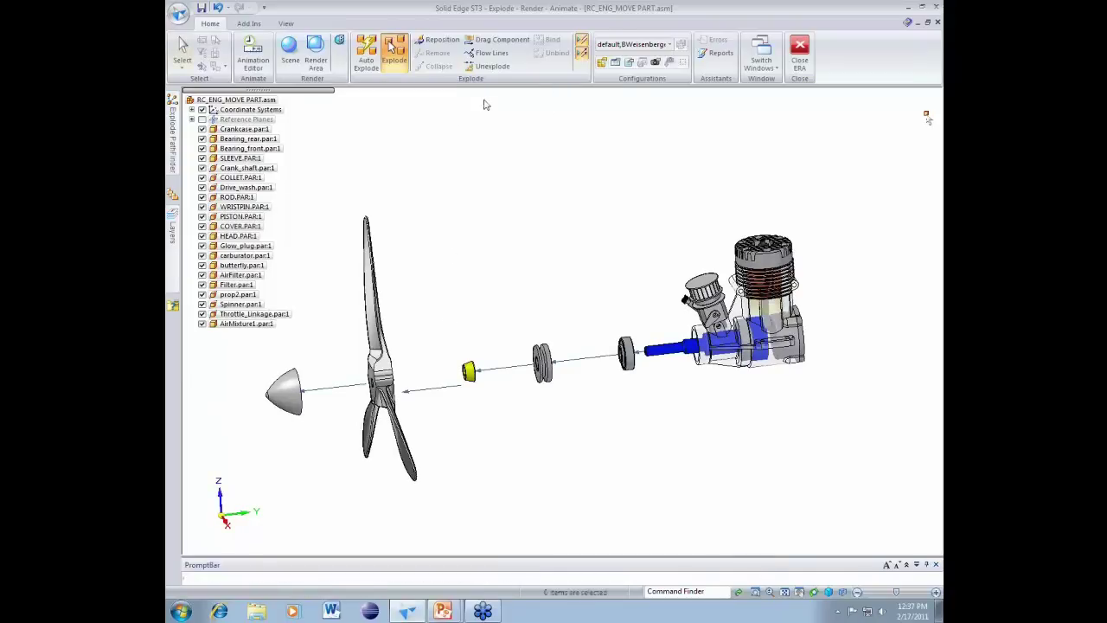
left_click(490, 57)
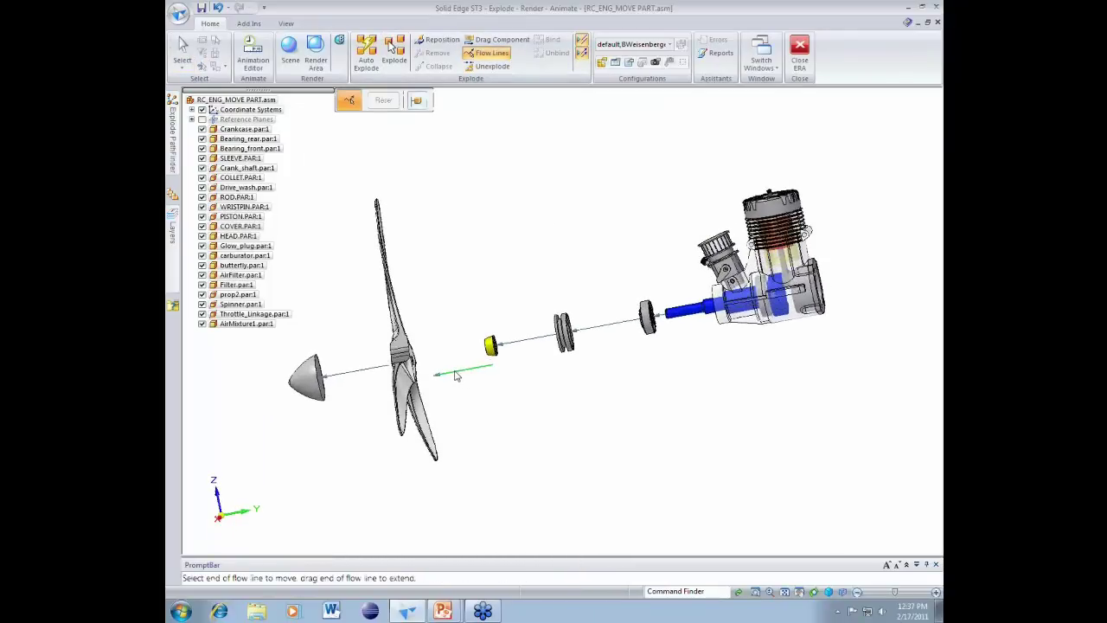
left_click(439, 374)
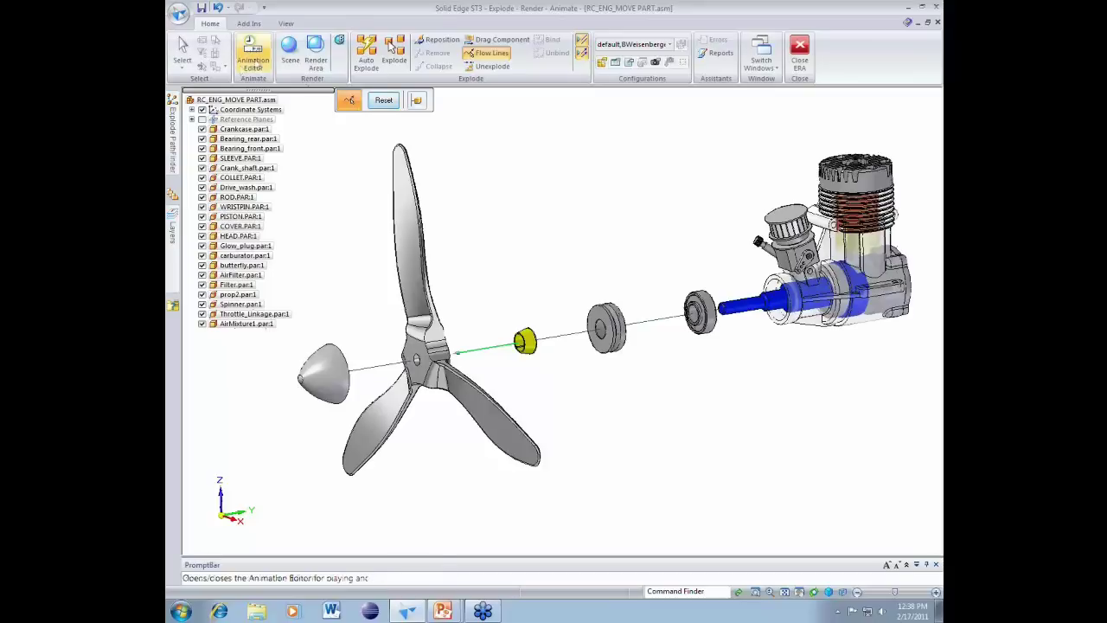
- Unexplode the assembly, deleting the current explosion, and automatically explode the top-level assembly
left_click(497, 70)
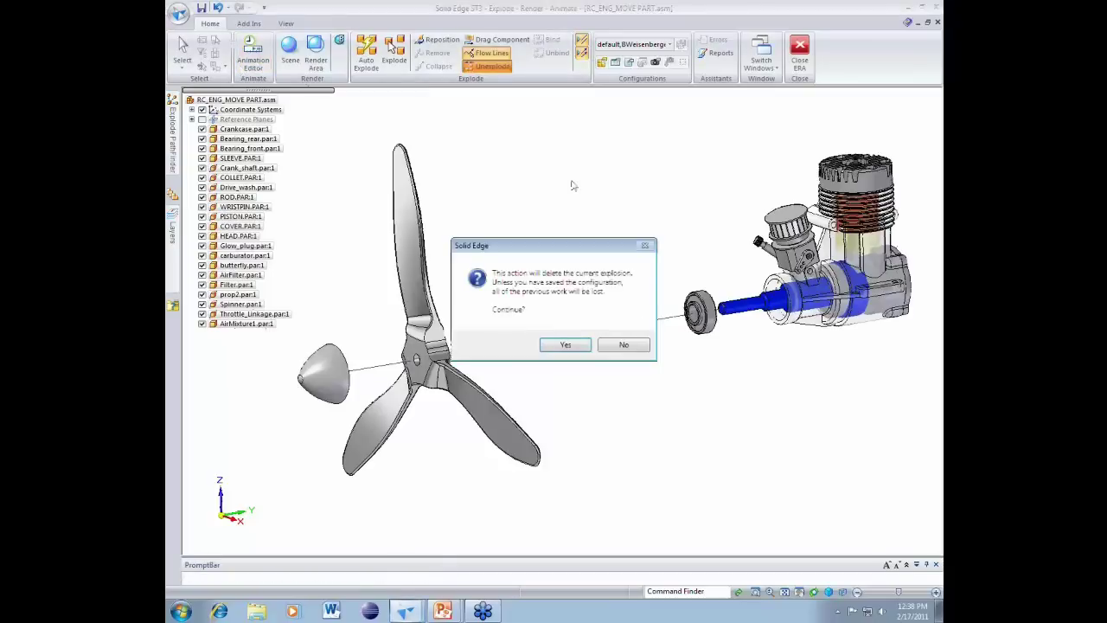
left_click(566, 345)
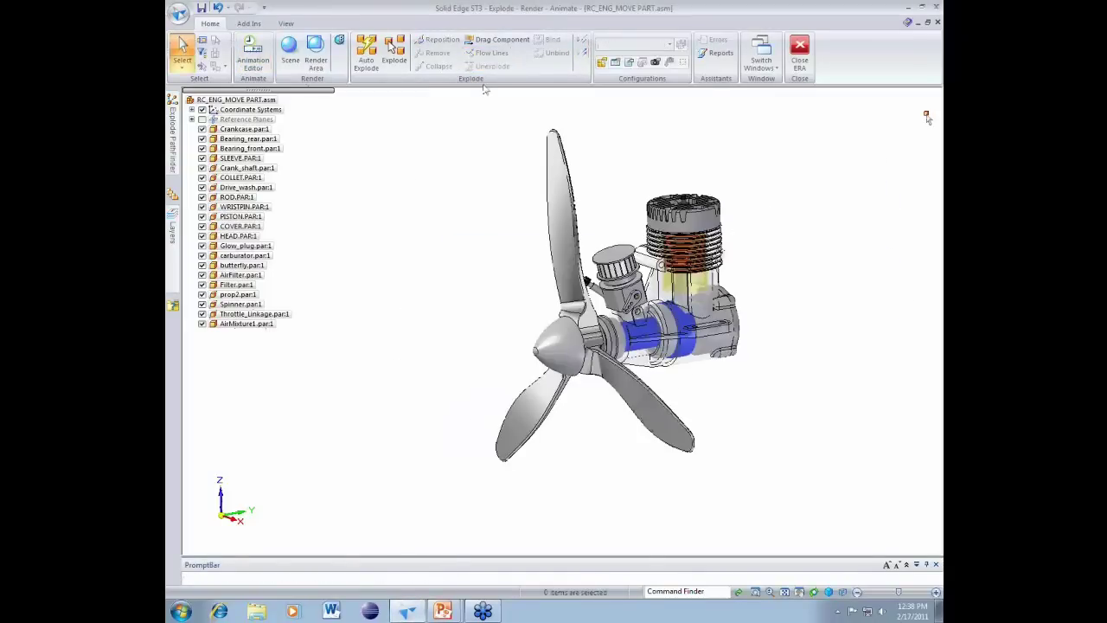
left_click(362, 66)
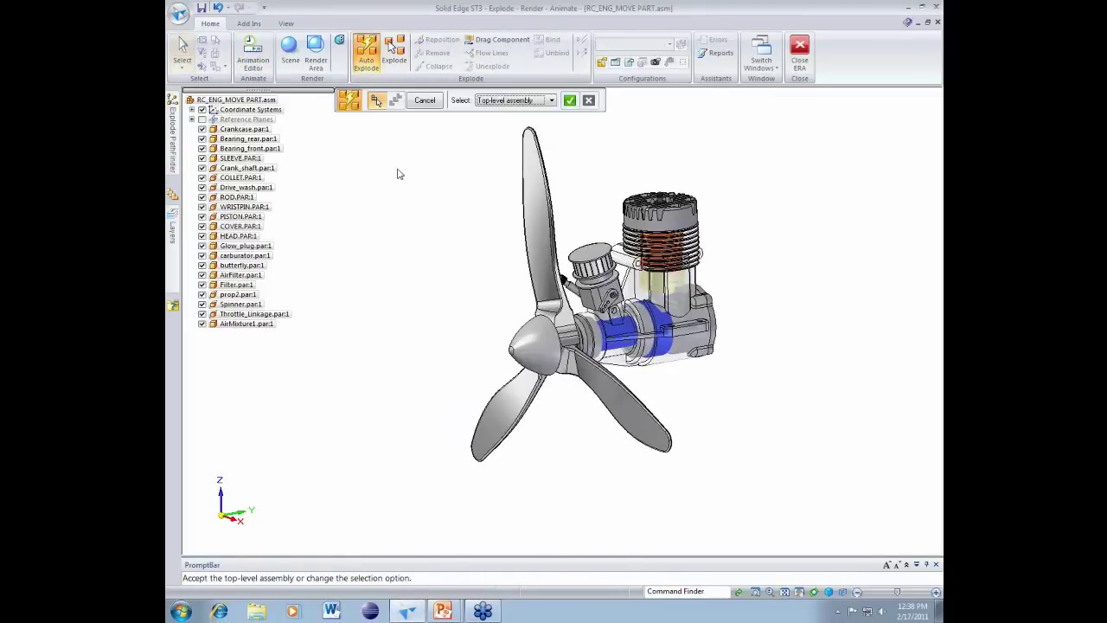
right_click(398, 174)
left_click(424, 101)
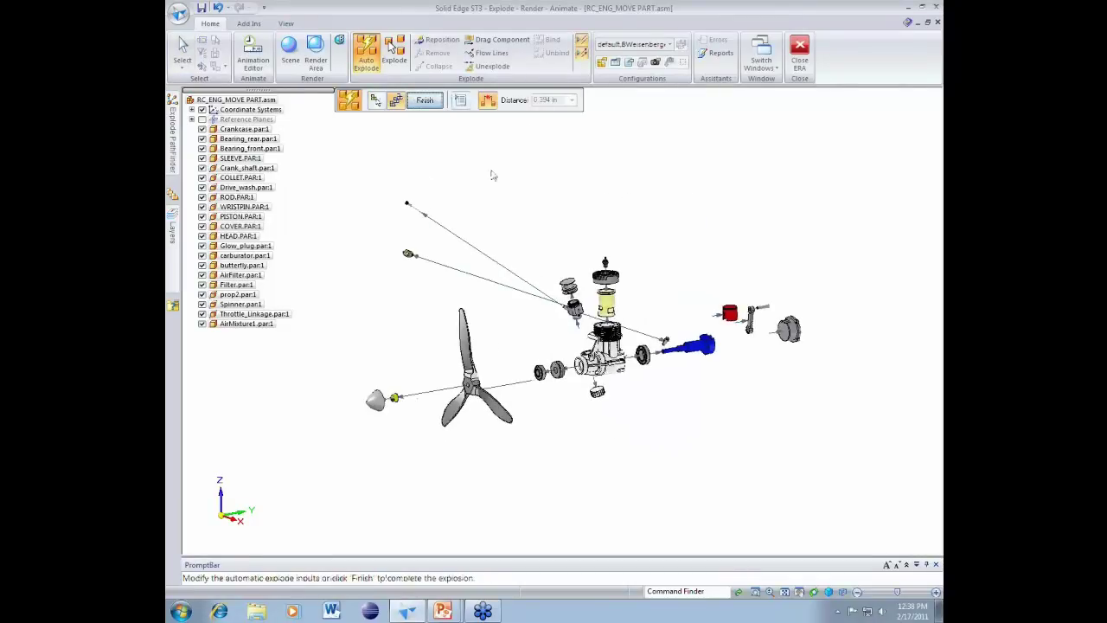
left_click(425, 100)
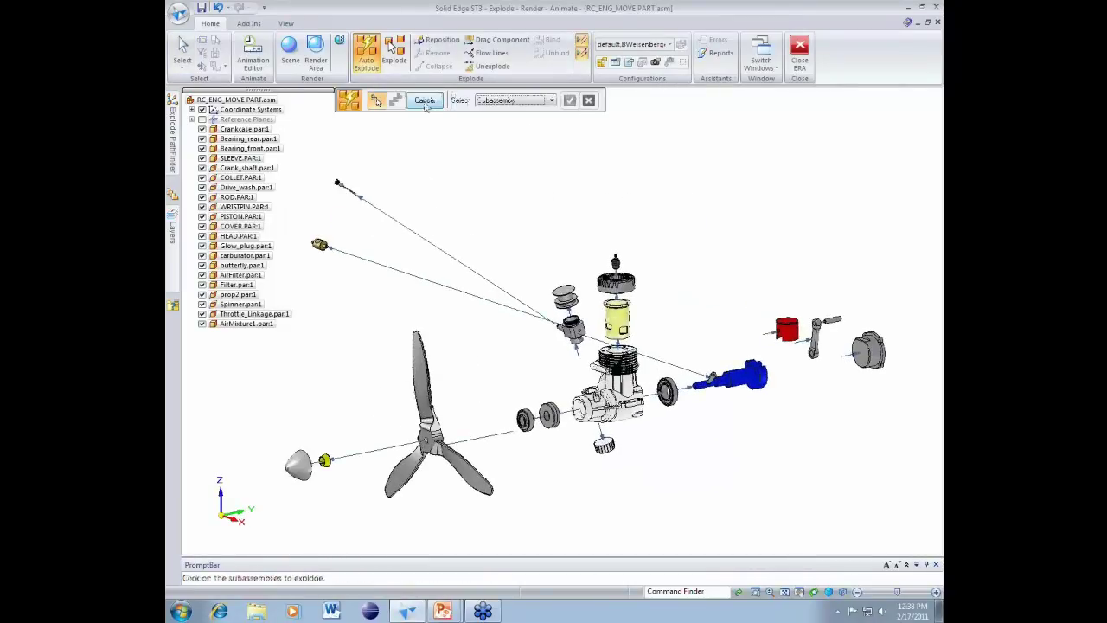
- Reposition the piston, wrist pin and rod between the sleeve and crankcase, and the collet between the drive washer and front bearing
left_click(436, 40)
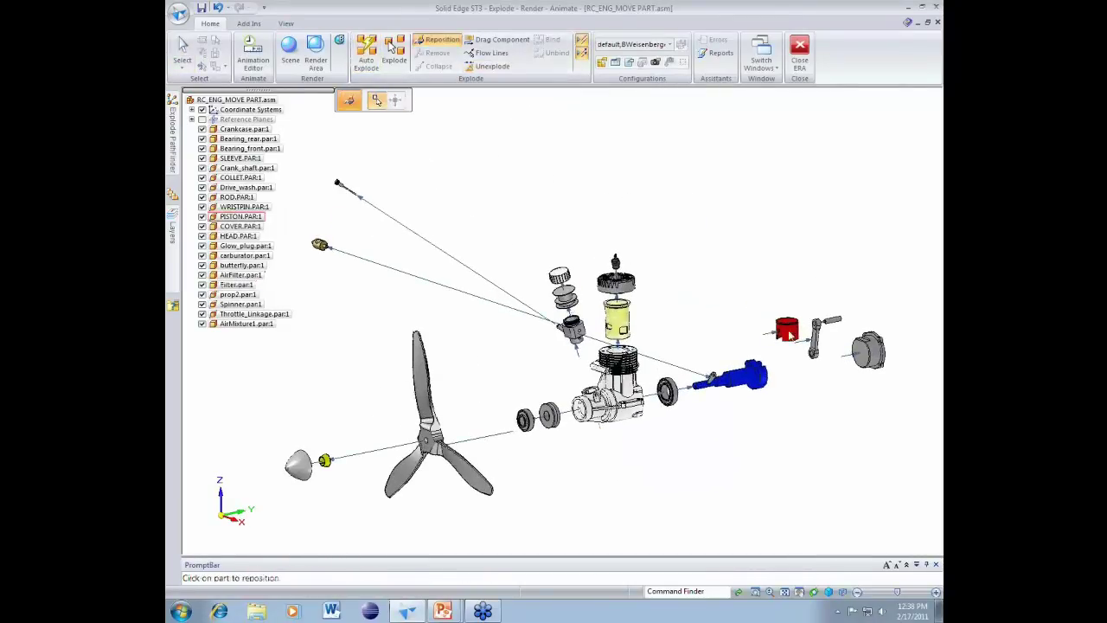
left_click(619, 325)
left_click(625, 332)
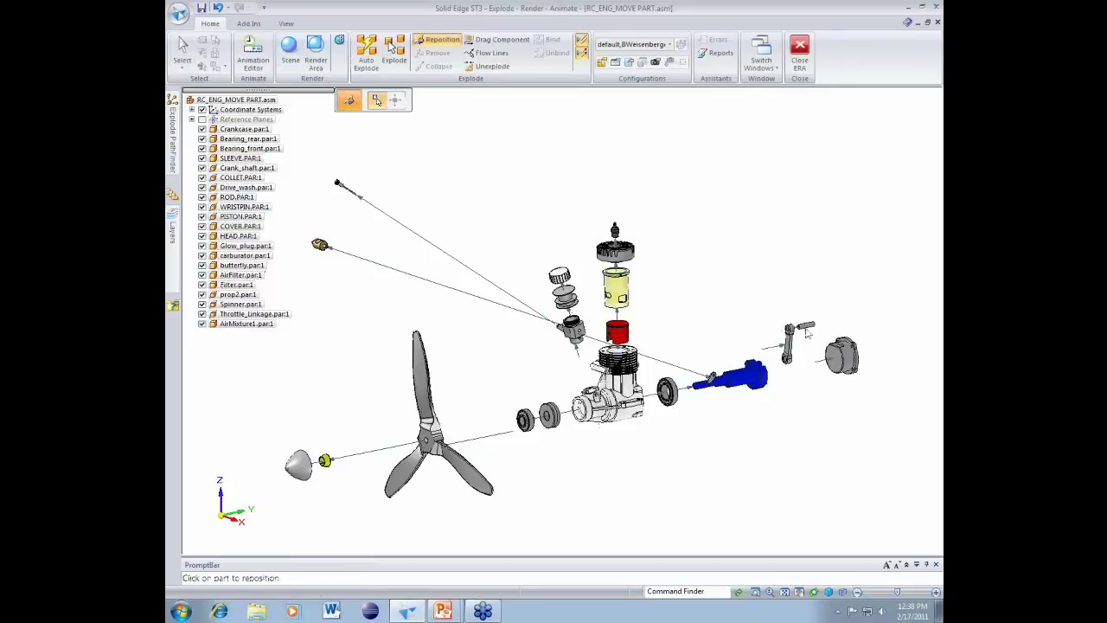
left_click(629, 335)
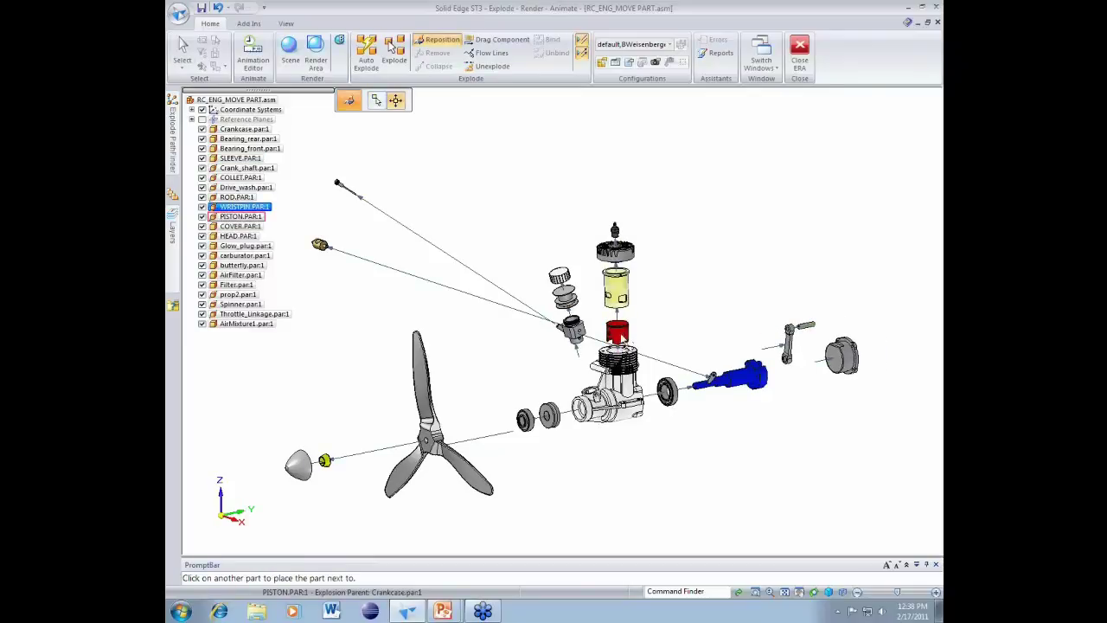
left_click(625, 345)
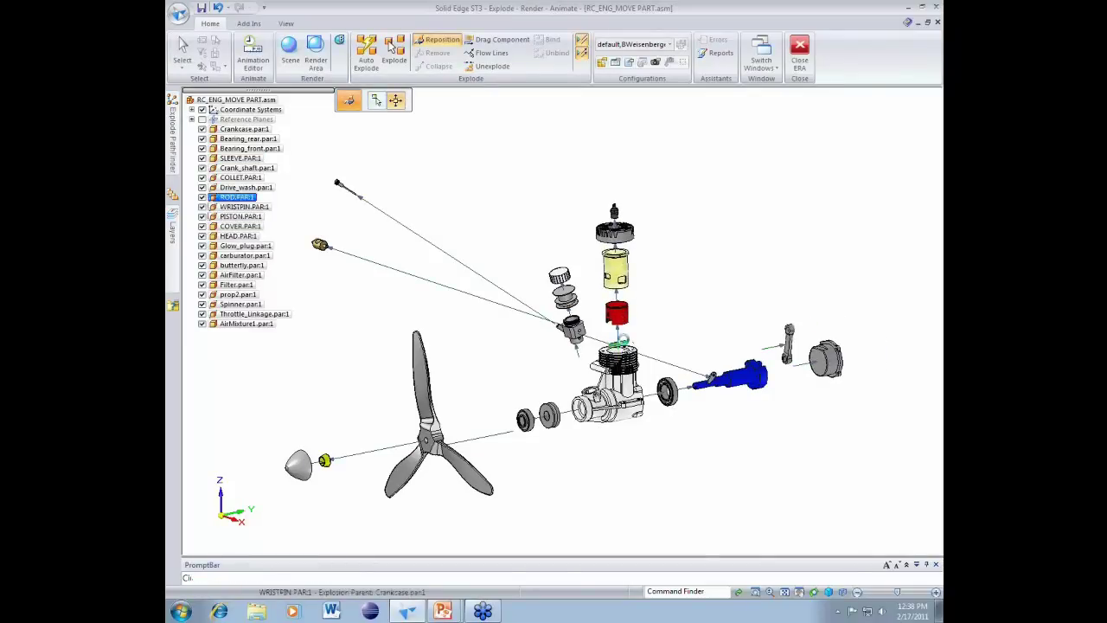
left_click(326, 462)
left_click(532, 434)
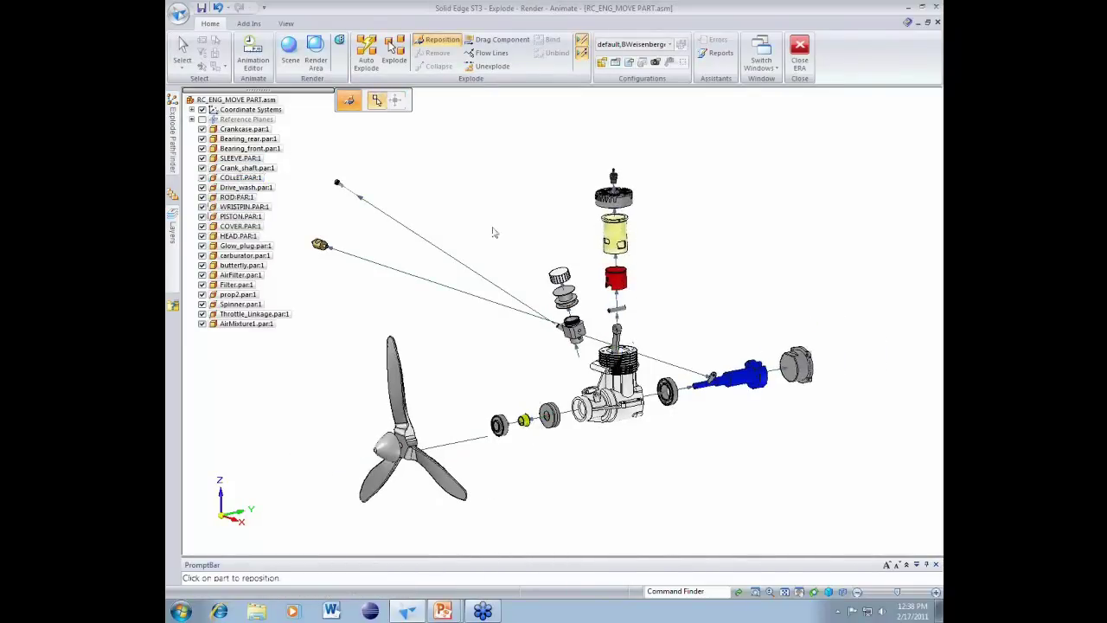
- Use Drag Component to move the butterfly along its X axis, closer to the carburetor
middle_click_drag(492, 231, 491, 220)
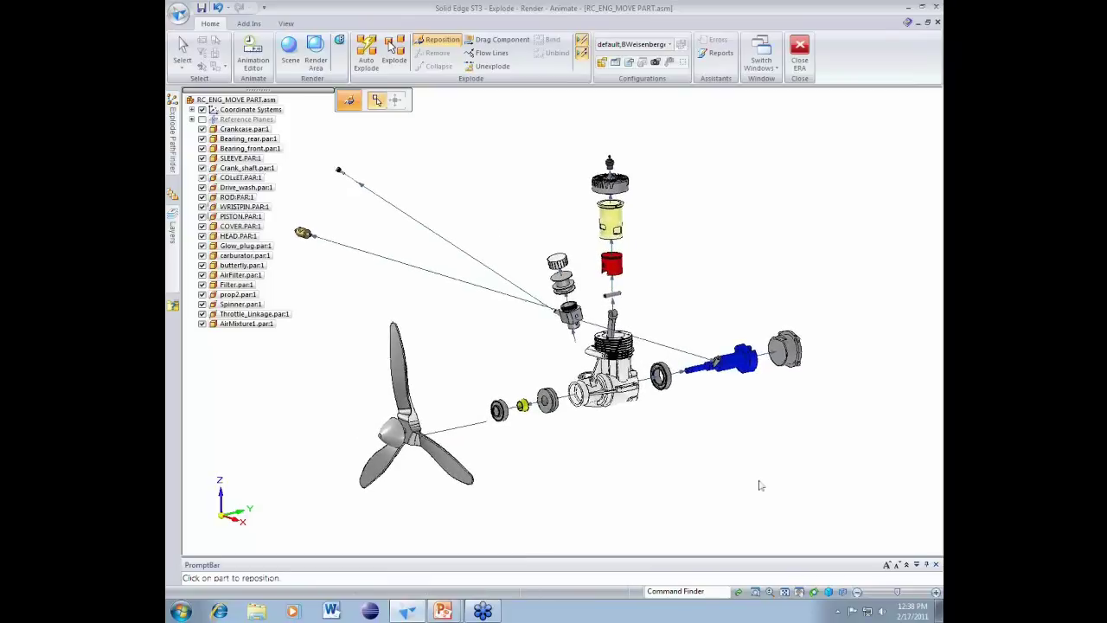
scroll(657, 332, "down", 2)
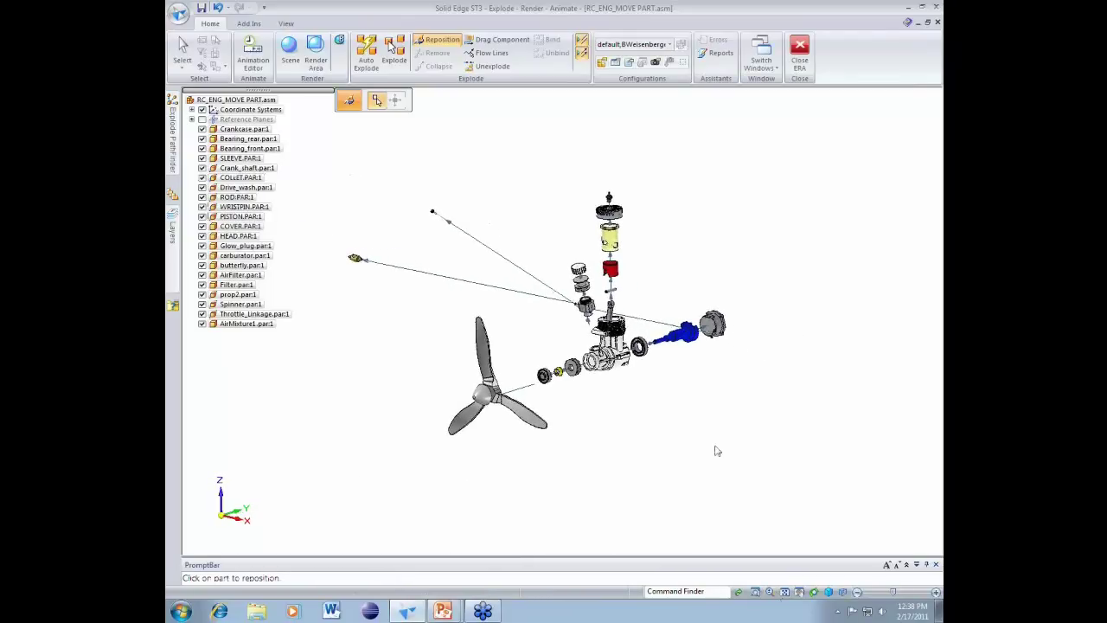
left_click(783, 592)
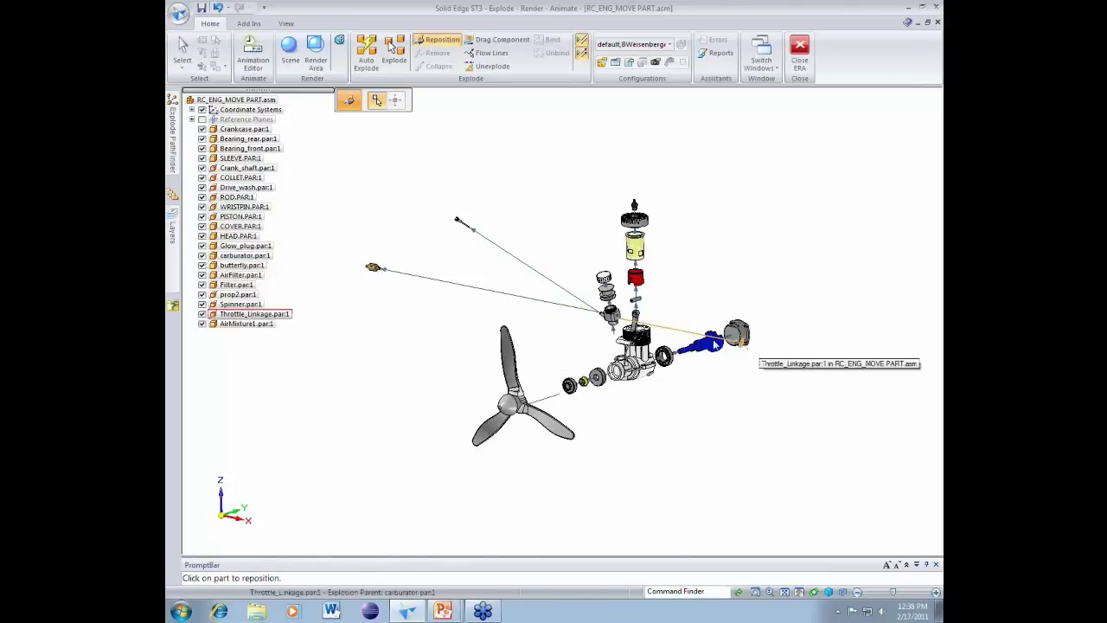
middle_click_drag(676, 332, 610, 333)
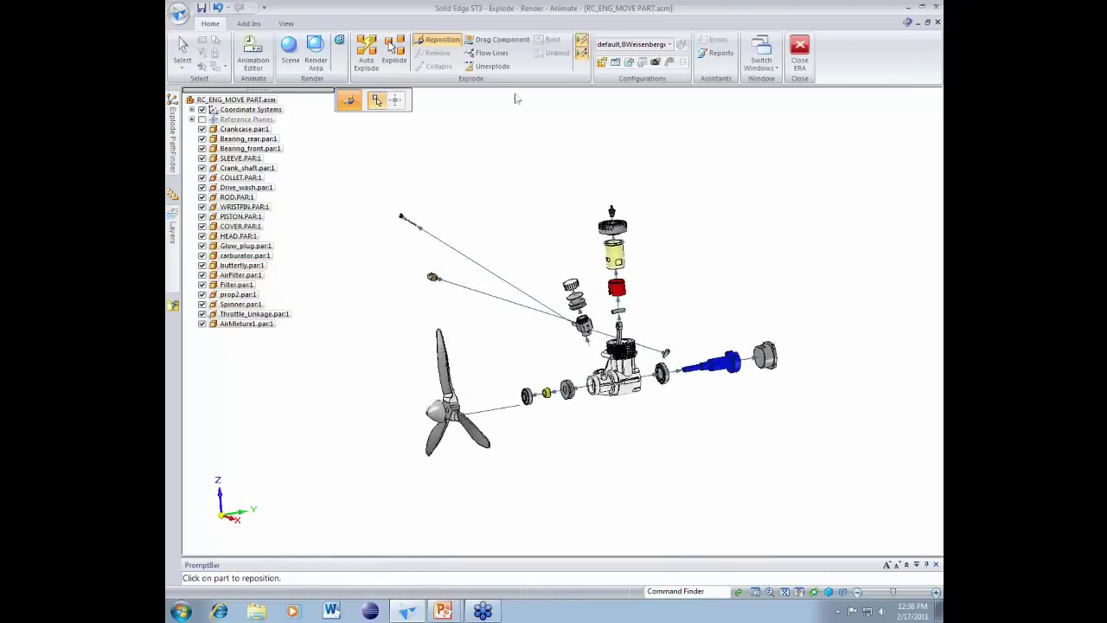
left_click(500, 40)
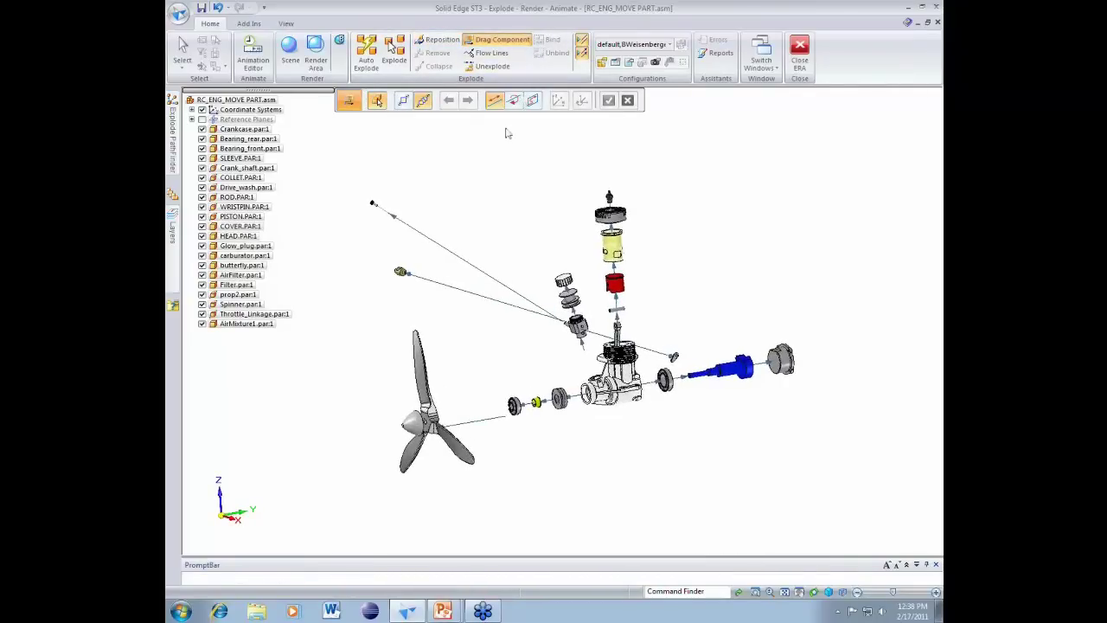
left_click(342, 290)
left_click(608, 100)
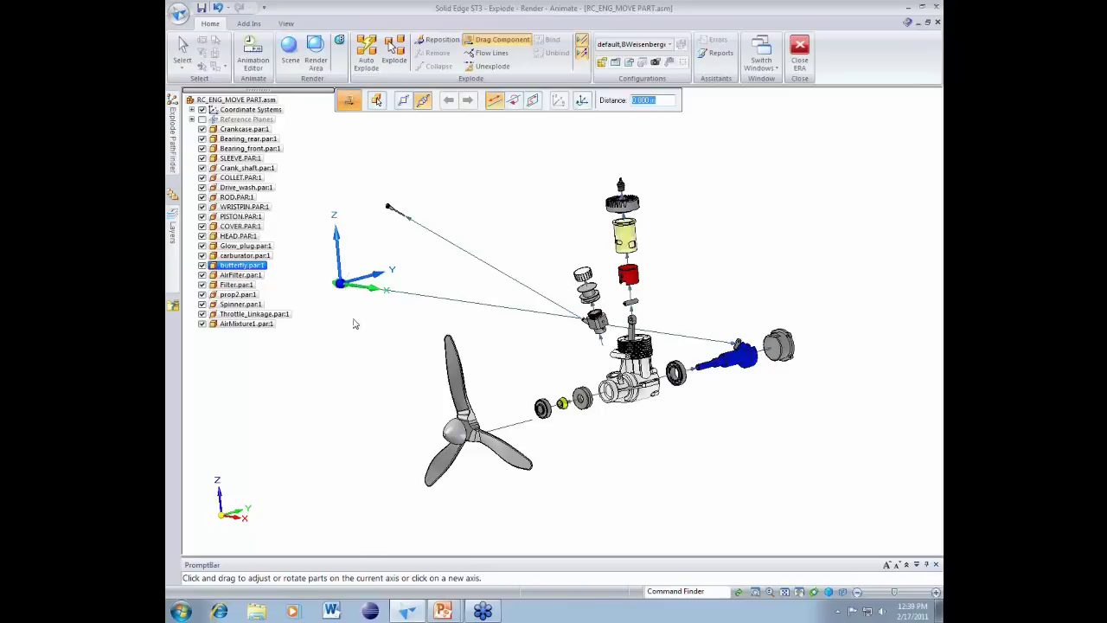
mouse_move(354, 319)
left_mouse_down()
mouse_move(410, 314)
mouse_move(511, 334)
mouse_move(433, 330)
mouse_move(519, 347)
left_mouse_up()
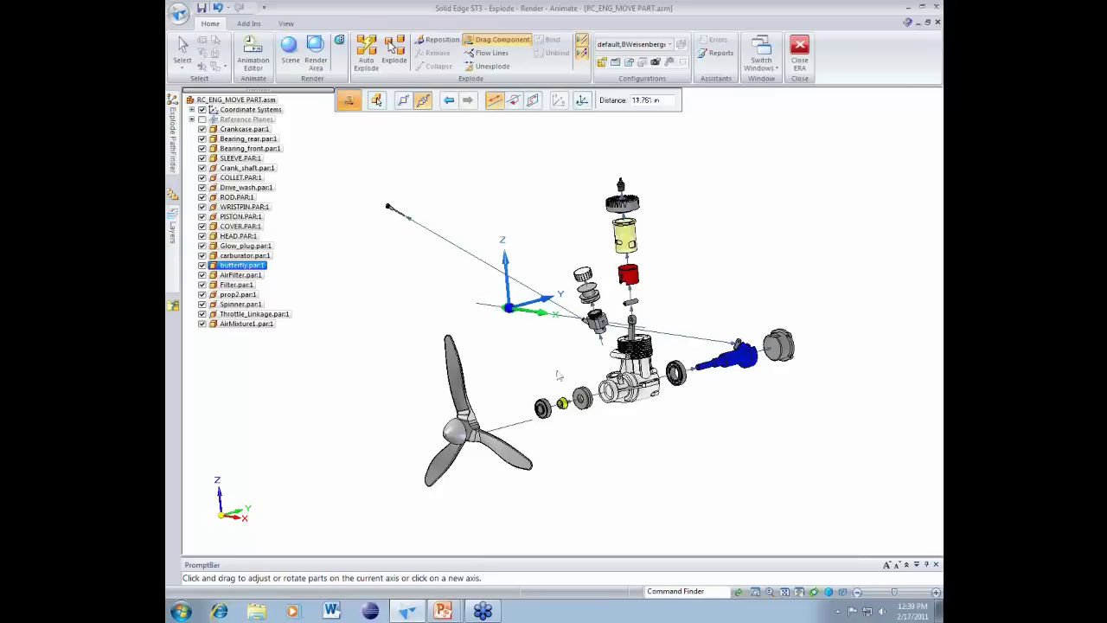
left_click(550, 368)
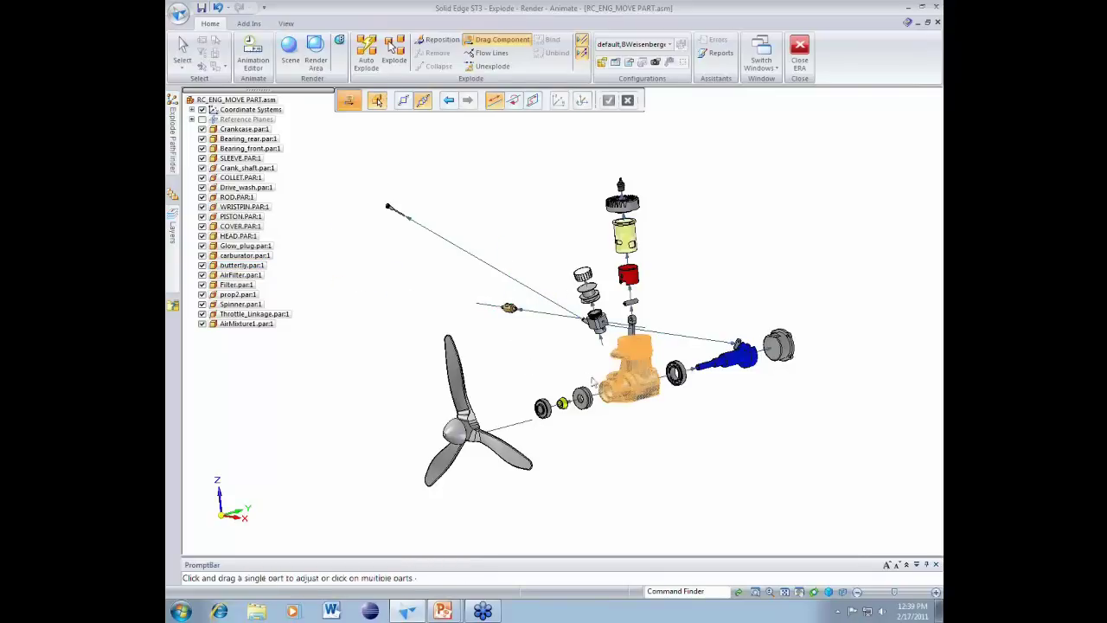
- Move the throttle linkage about 6.75 in along X toward the engine and then upward along Z
middle_click_drag(551, 238, 736, 344)
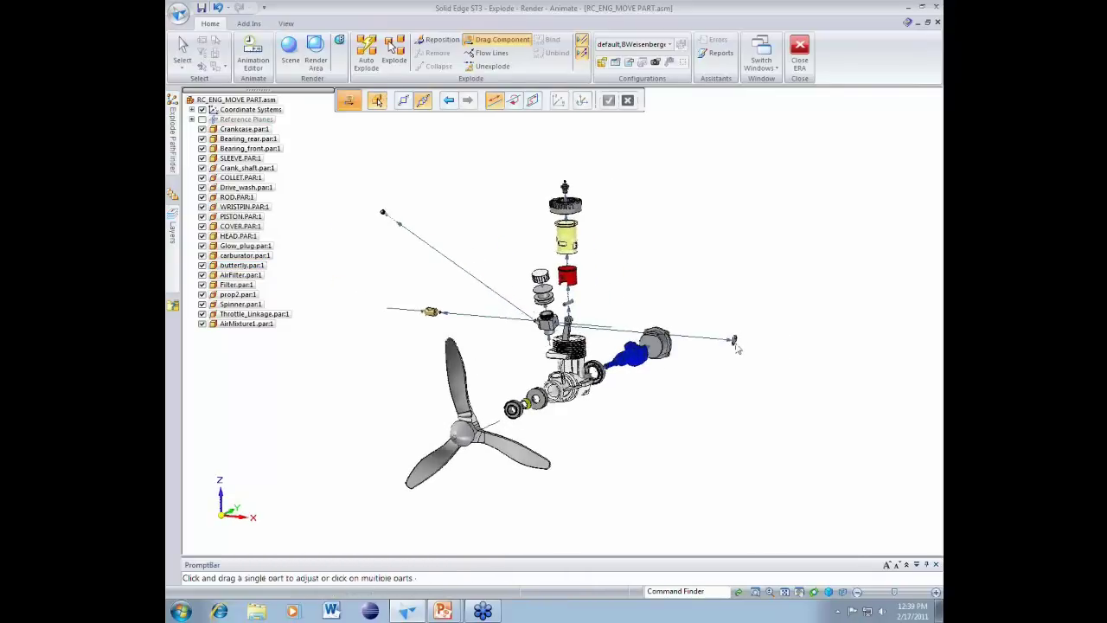
left_click(735, 343)
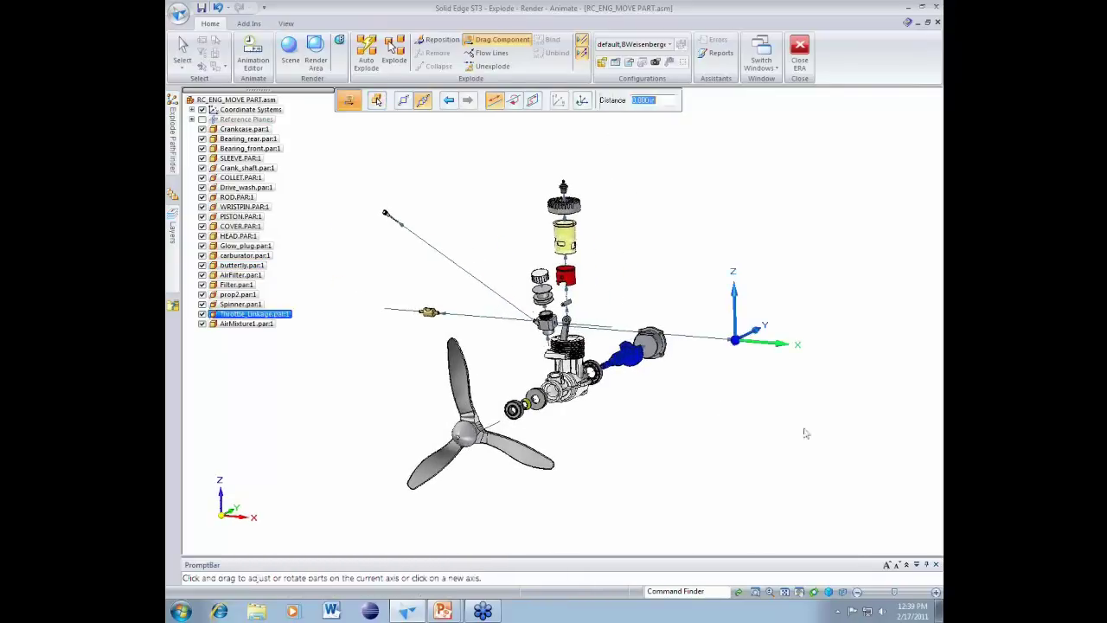
left_click_drag(777, 396, 648, 378)
scroll(701, 270, "up", 2)
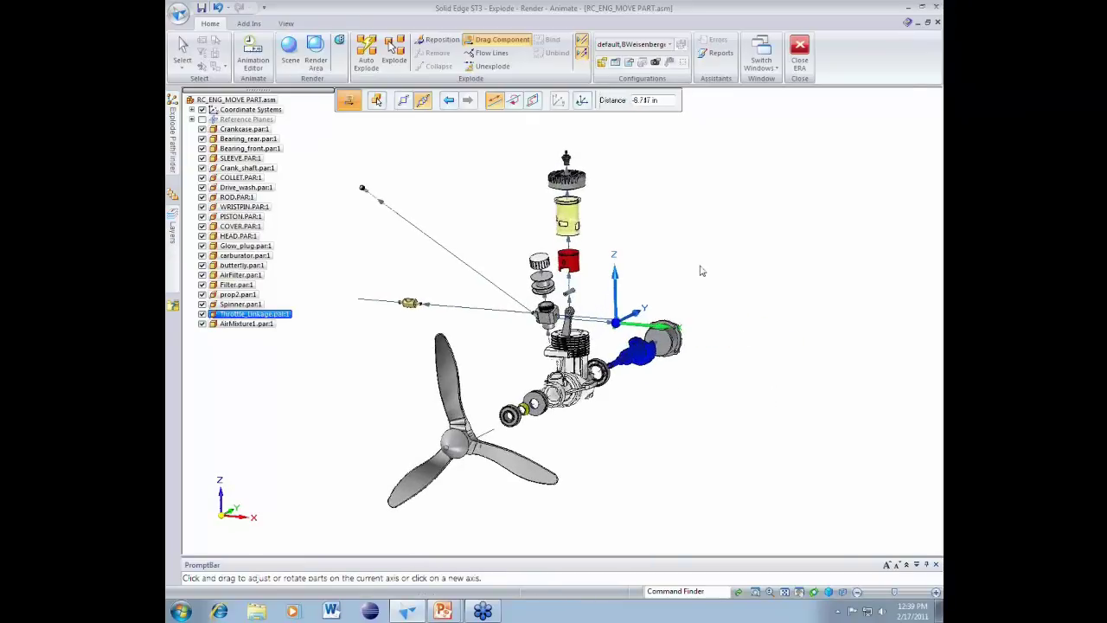
left_click(625, 307)
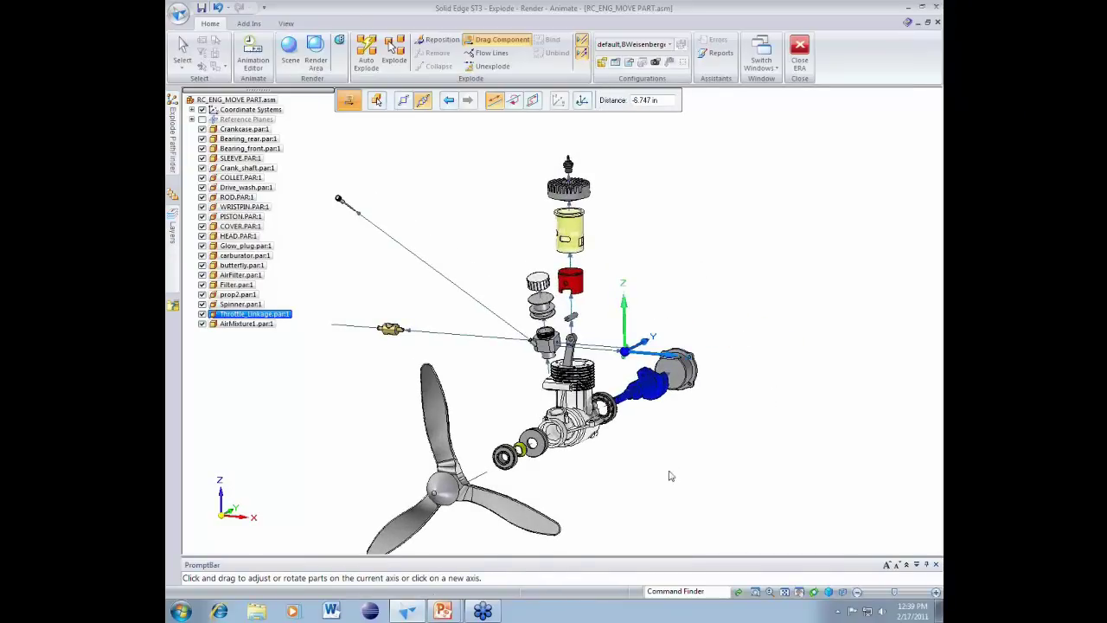
left_click_drag(672, 421, 674, 408)
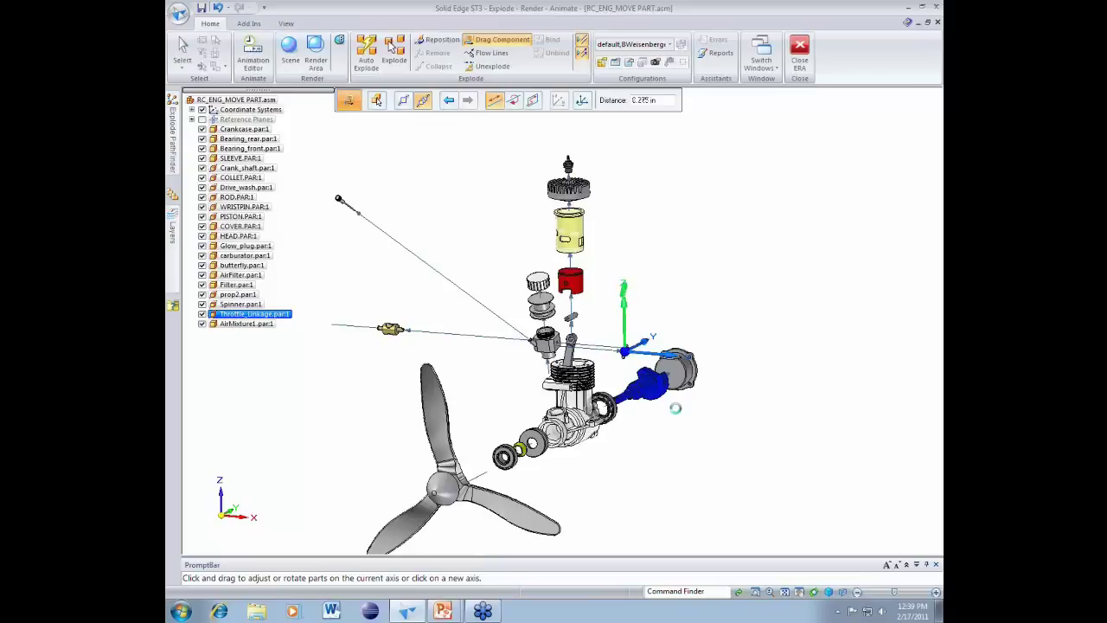
right_click(747, 435)
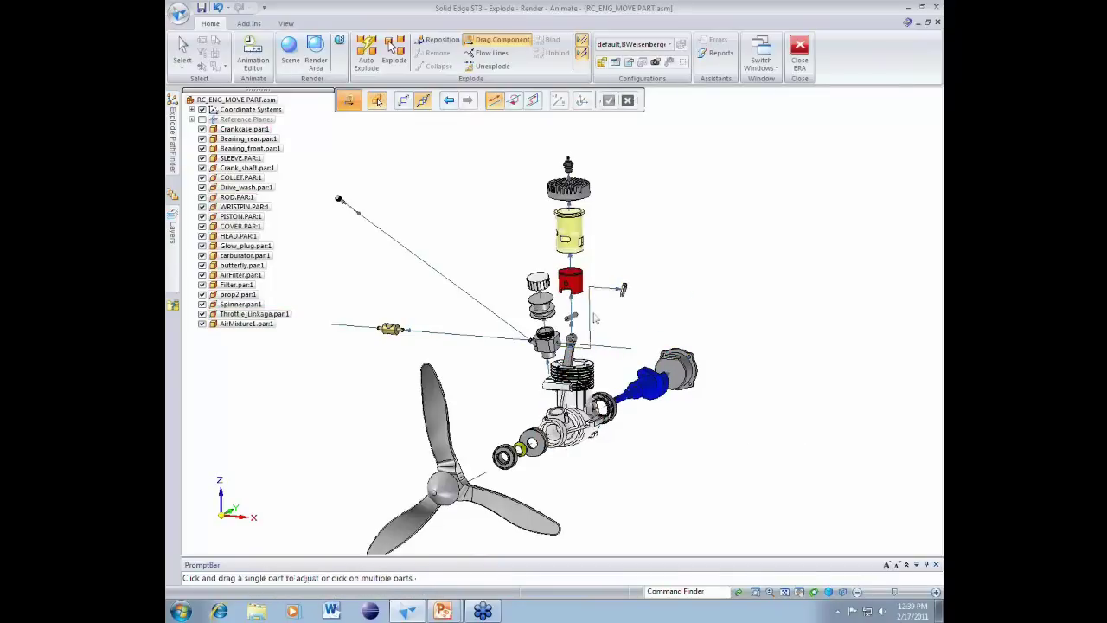
- Shift the vertical middle segment of the throttle linkage's flow line using Flow Lines
middle_click_drag(593, 313, 593, 306)
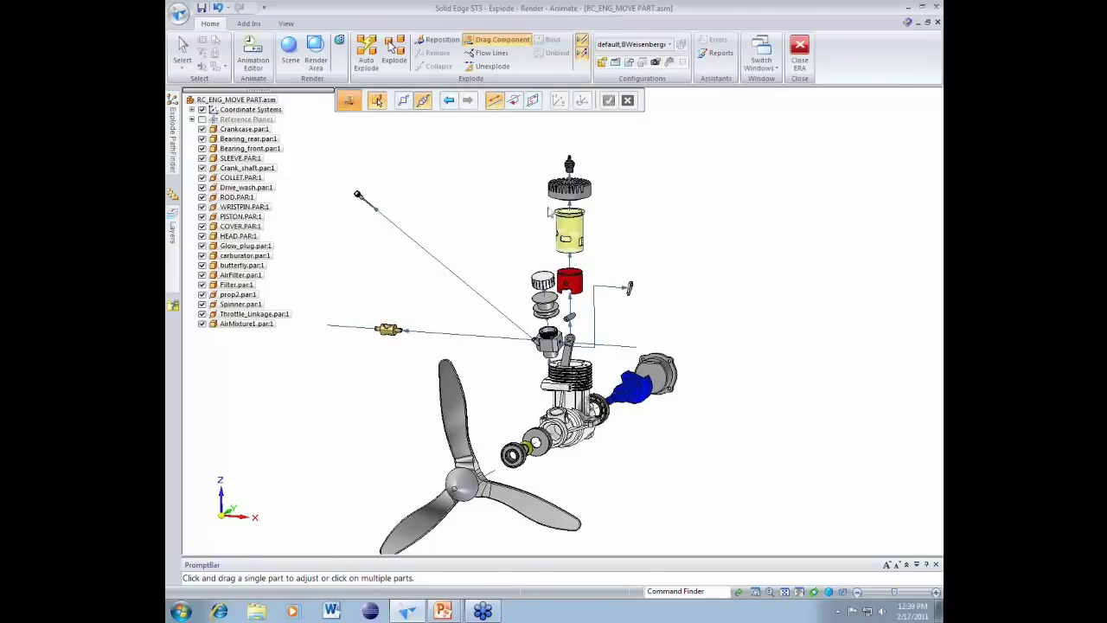
left_click(489, 53)
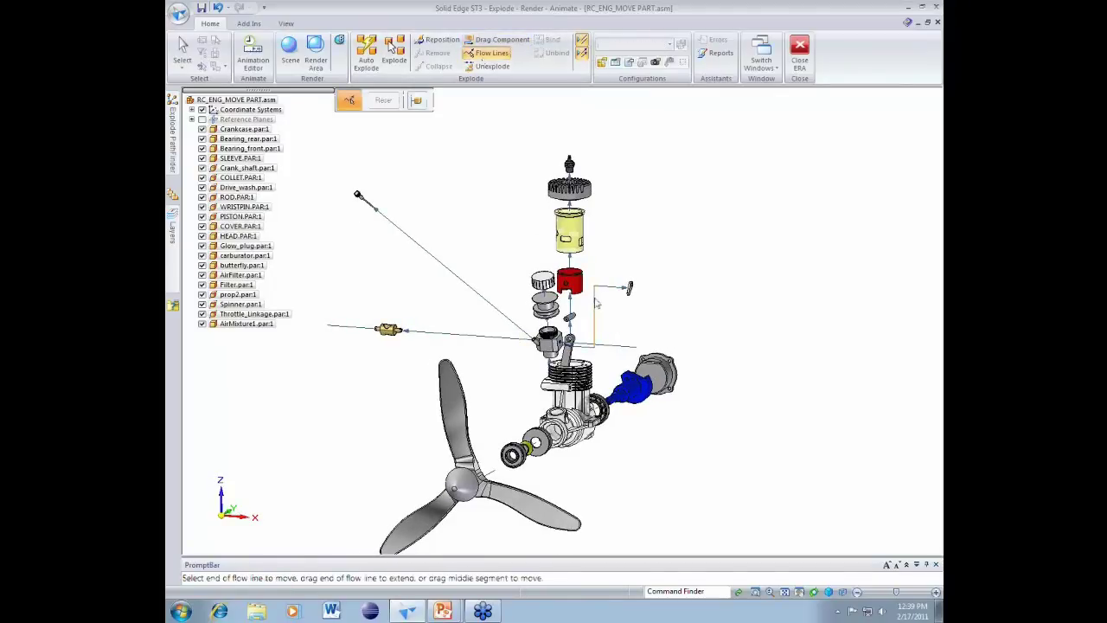
mouse_move(595, 304)
left_mouse_down()
mouse_move(616, 311)
mouse_move(594, 313)
mouse_move(609, 317)
left_mouse_up()
middle_click_drag(699, 279, 699, 296)
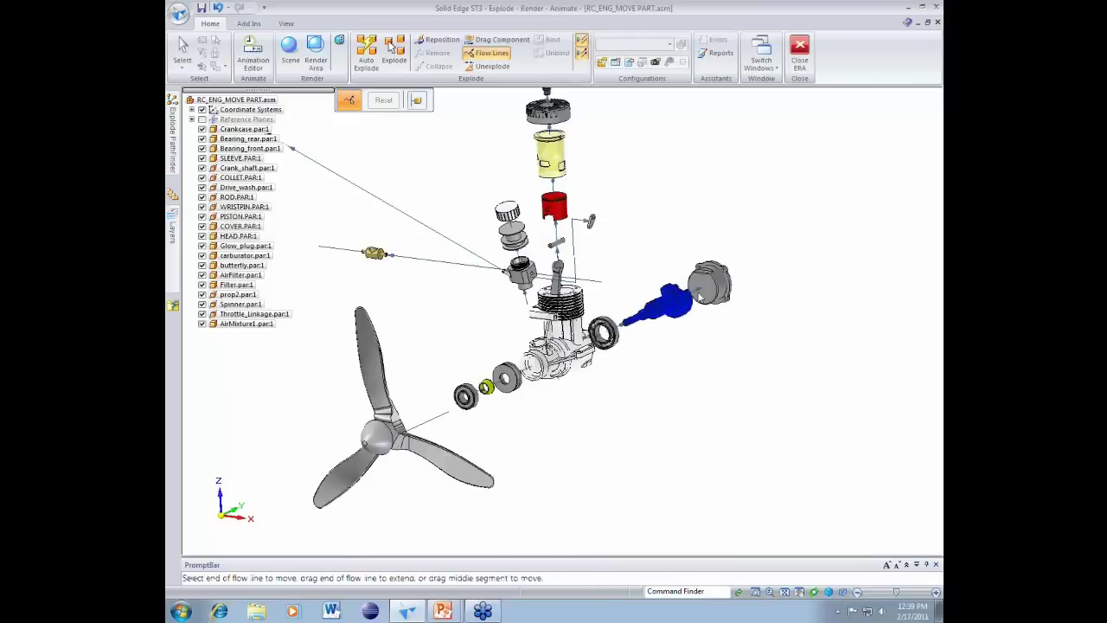
- Use Drag Component to move the propeller and spinner together along the shaft axis, closer to the front bearing
left_click(503, 41)
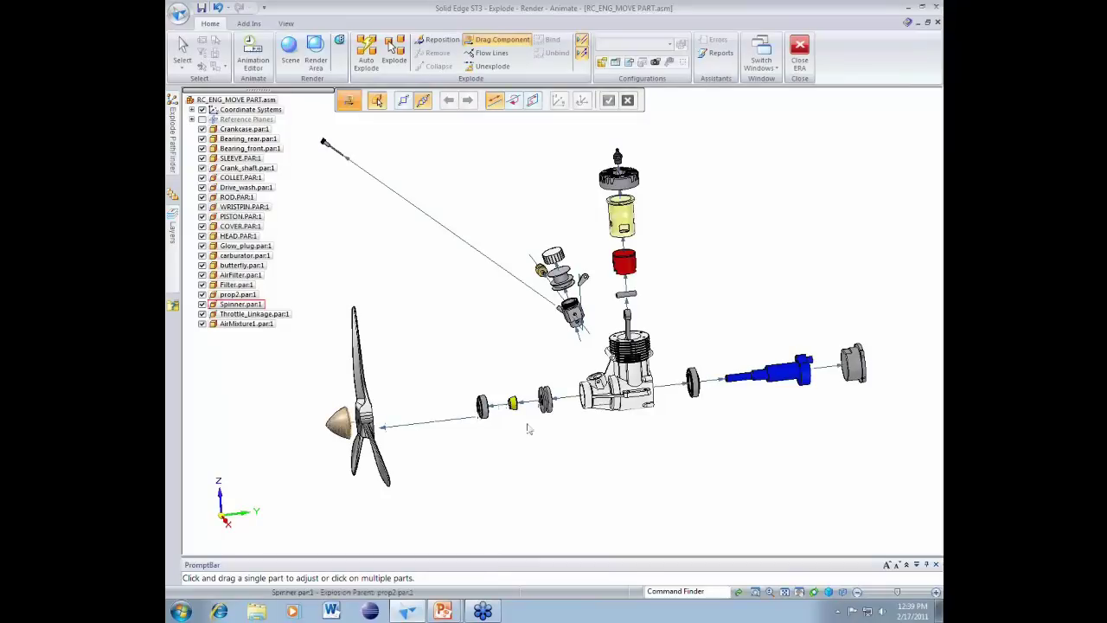
left_click(545, 400)
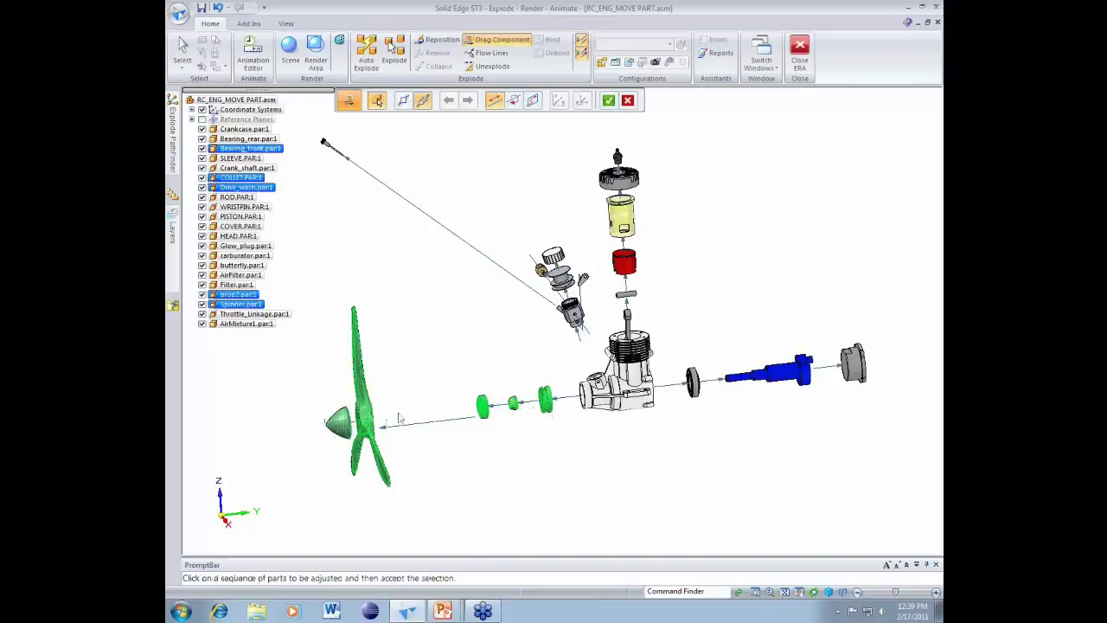
left_click(629, 102)
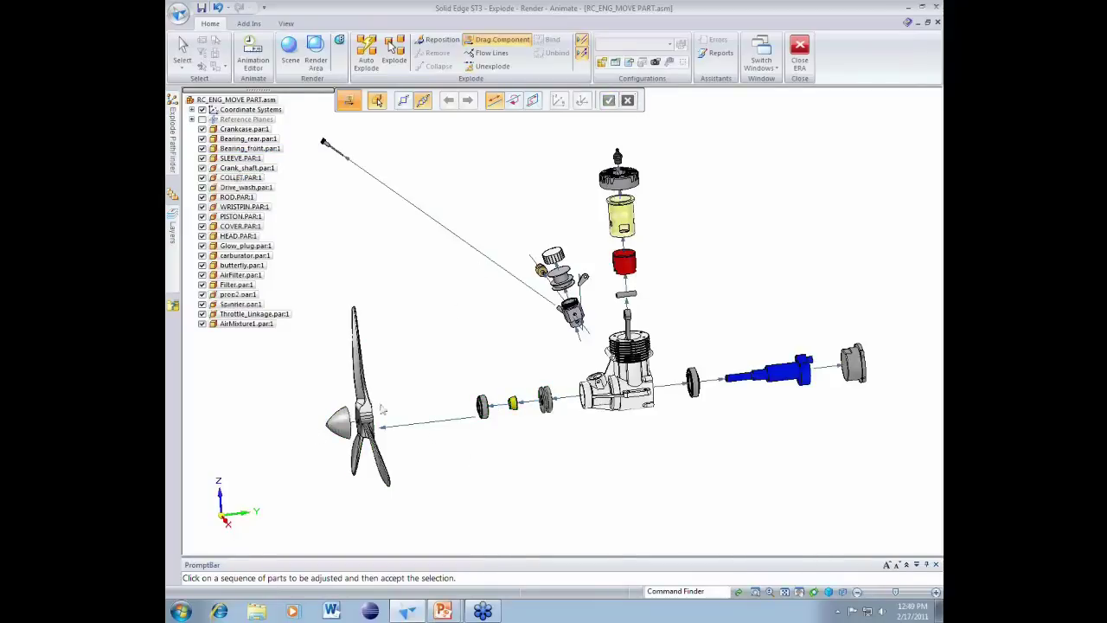
left_click(380, 454)
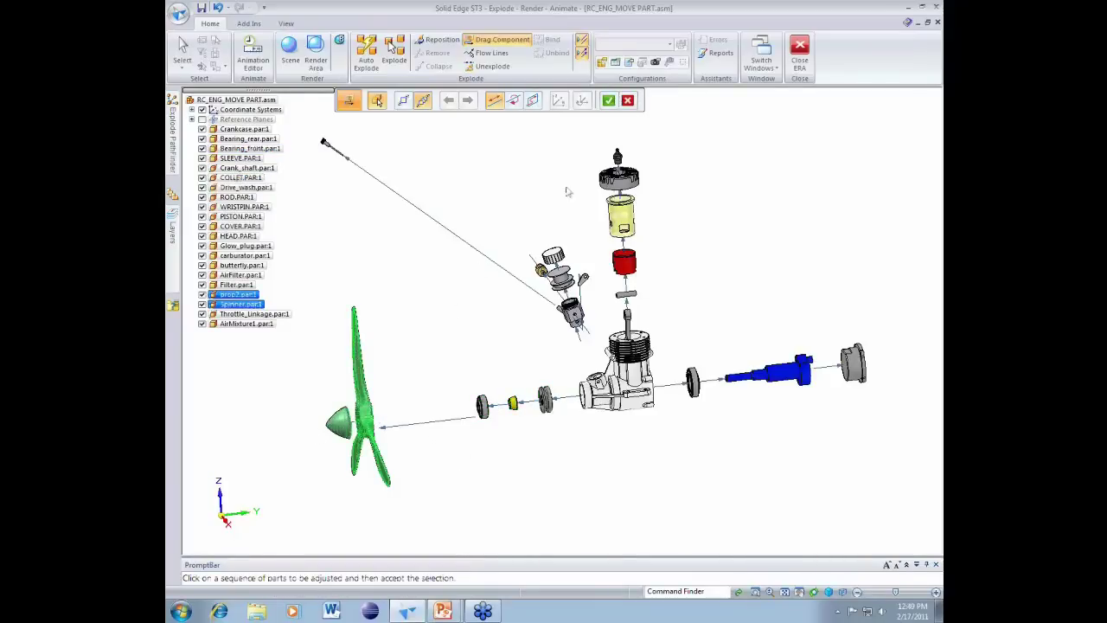
left_click(608, 101)
left_click_drag(435, 474, 519, 472)
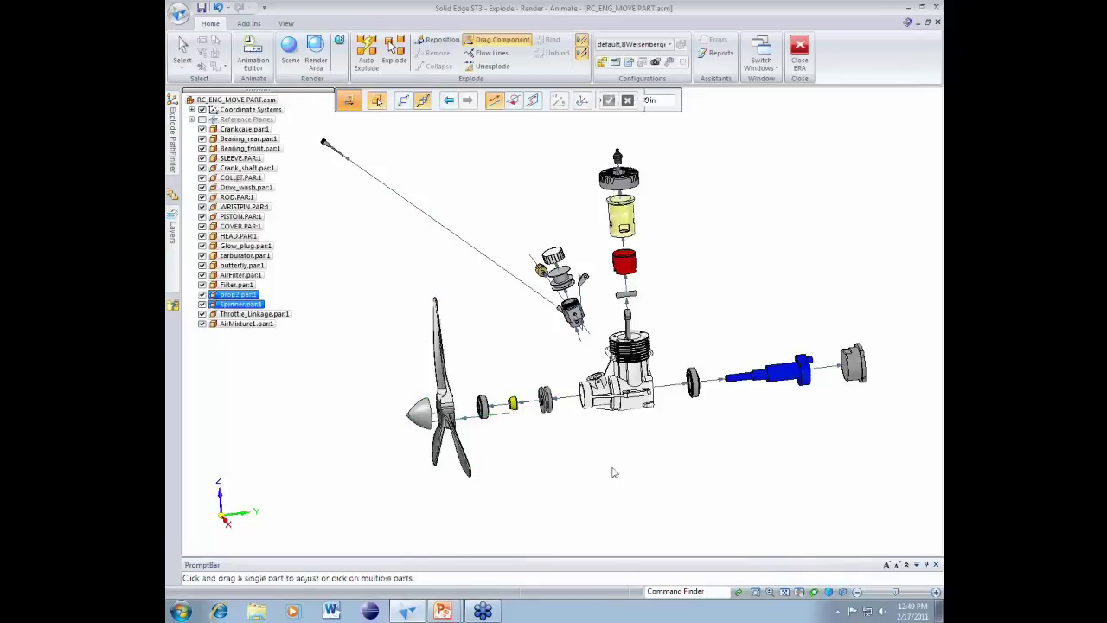
- Move the end of the propeller's flow line so it lines up with the shaft axis
scroll(523, 360, "up", 1)
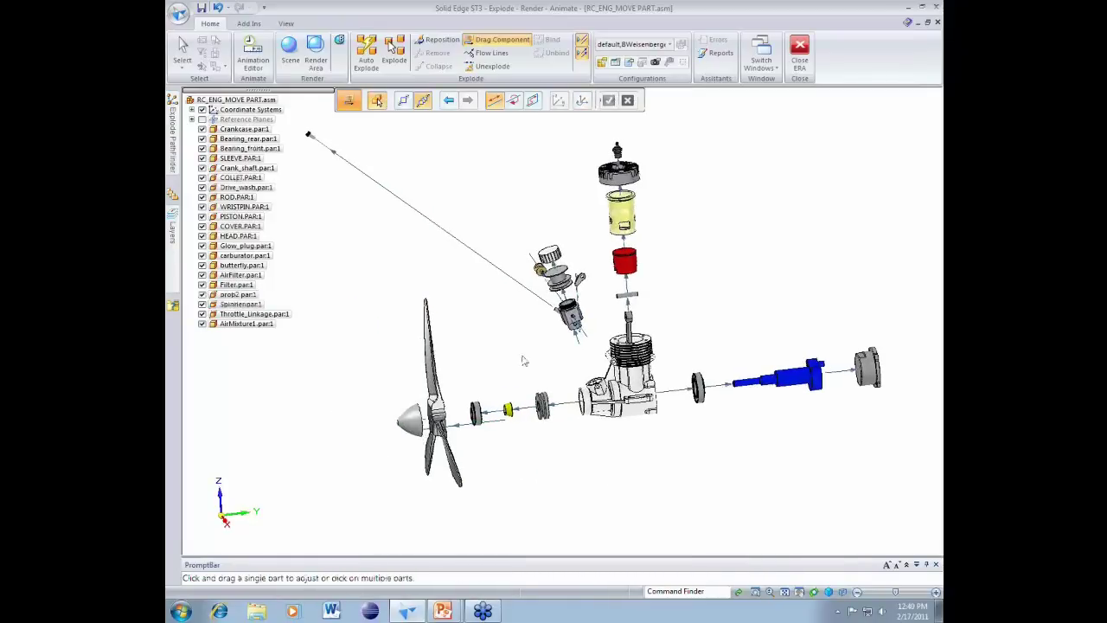
scroll(523, 359, "up", 4)
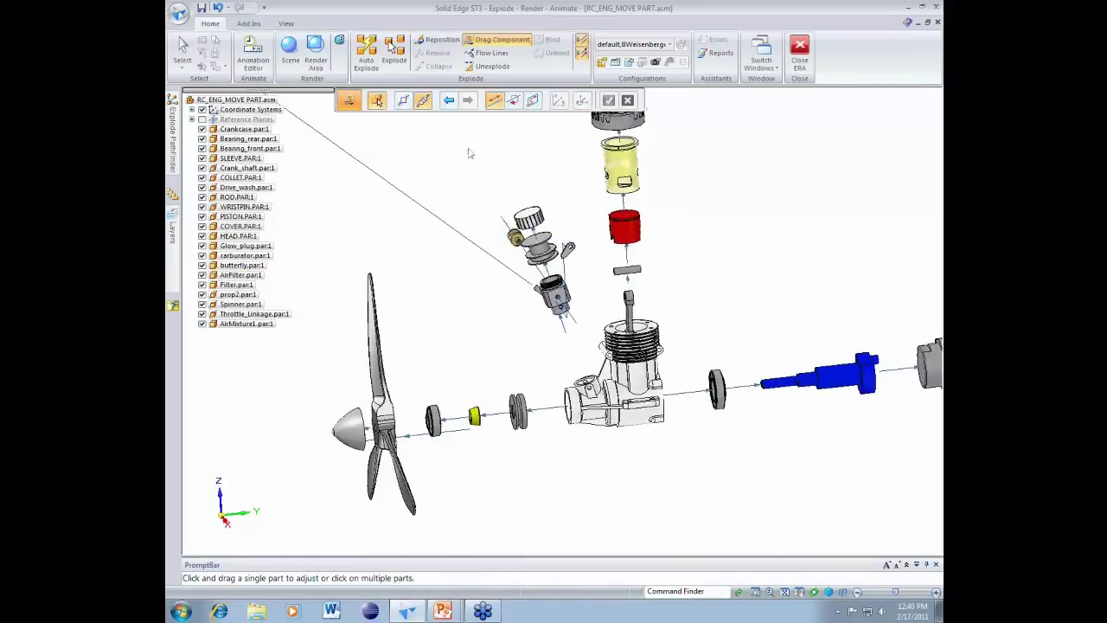
left_click(490, 55)
left_click(488, 59)
left_click(416, 438)
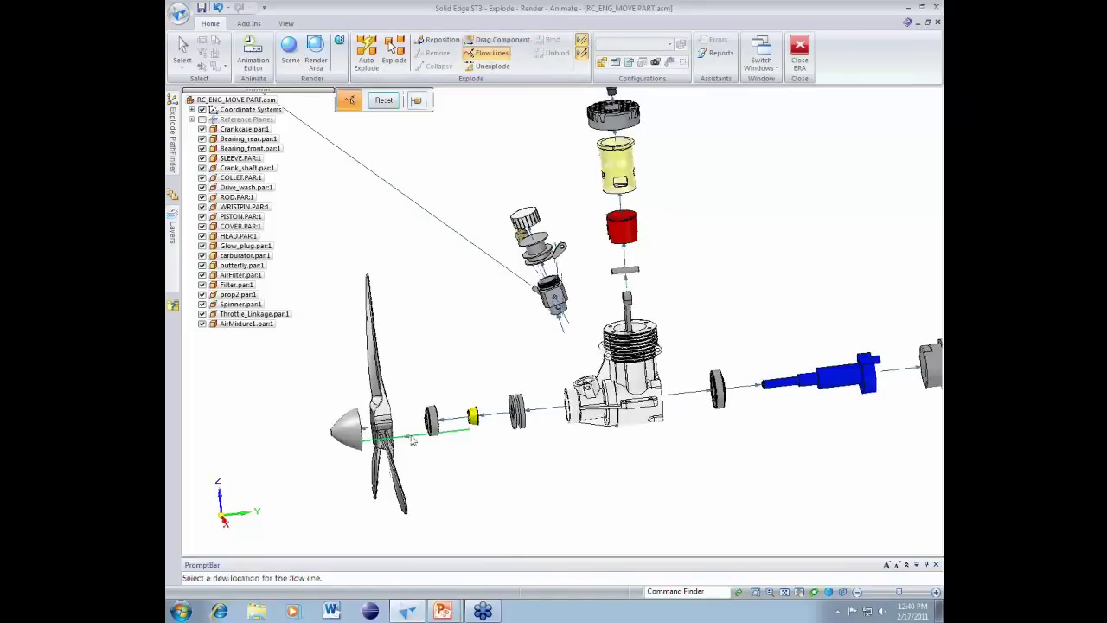
middle_click_drag(416, 439, 398, 427)
left_click(397, 425)
middle_click_drag(480, 363, 670, 477)
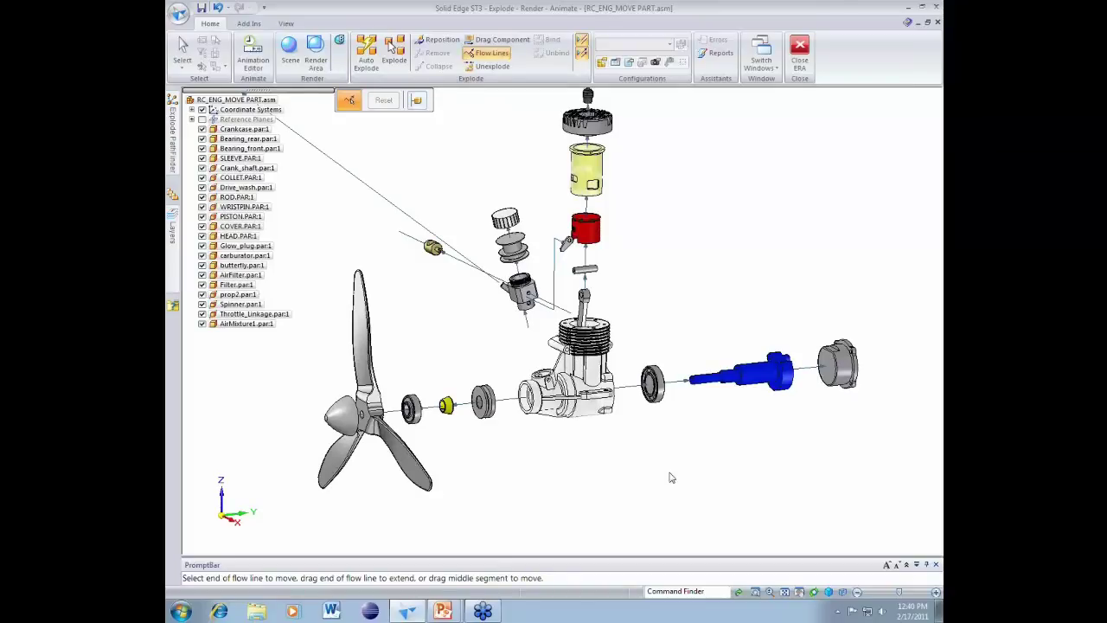
middle_click(764, 258)
middle_click(764, 257)
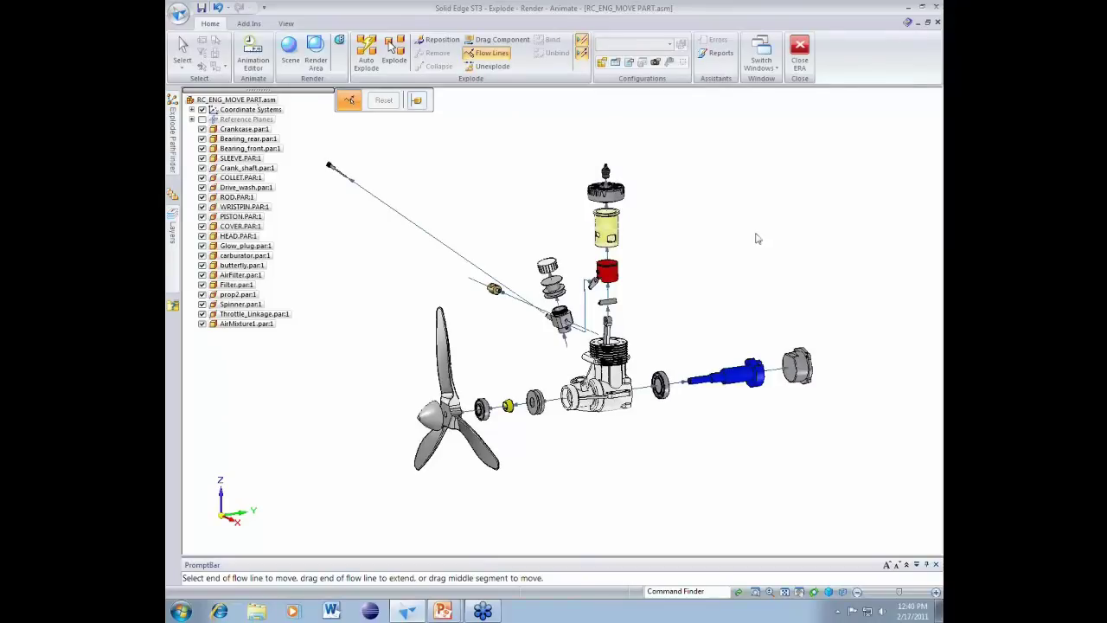
- Save the exploded view as a new display configuration named EXPLODE1
left_click(602, 69)
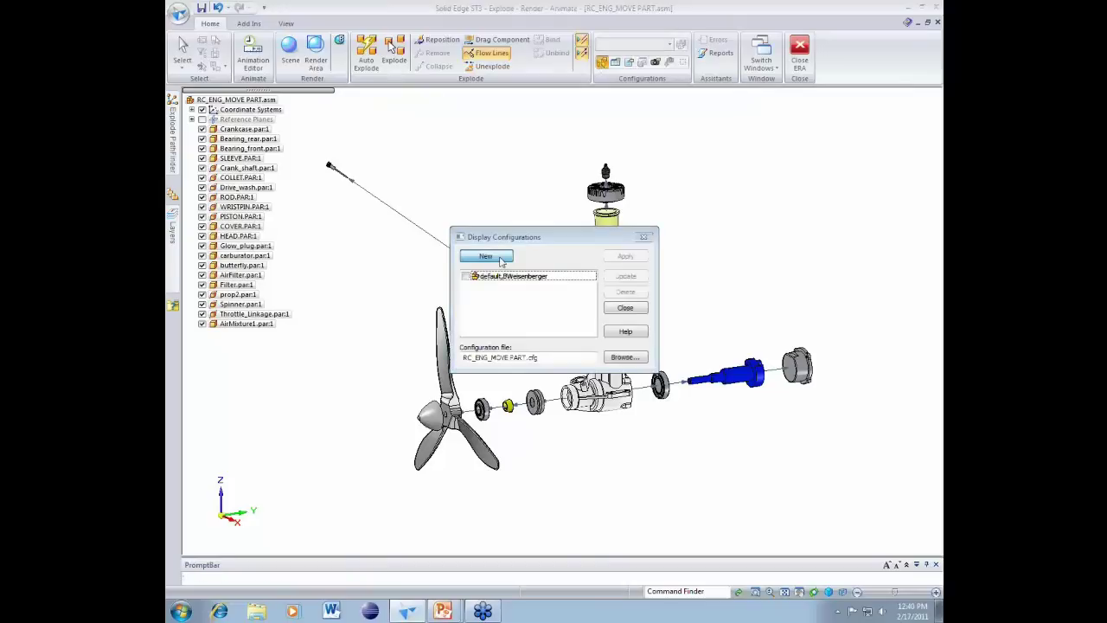
left_click(486, 256)
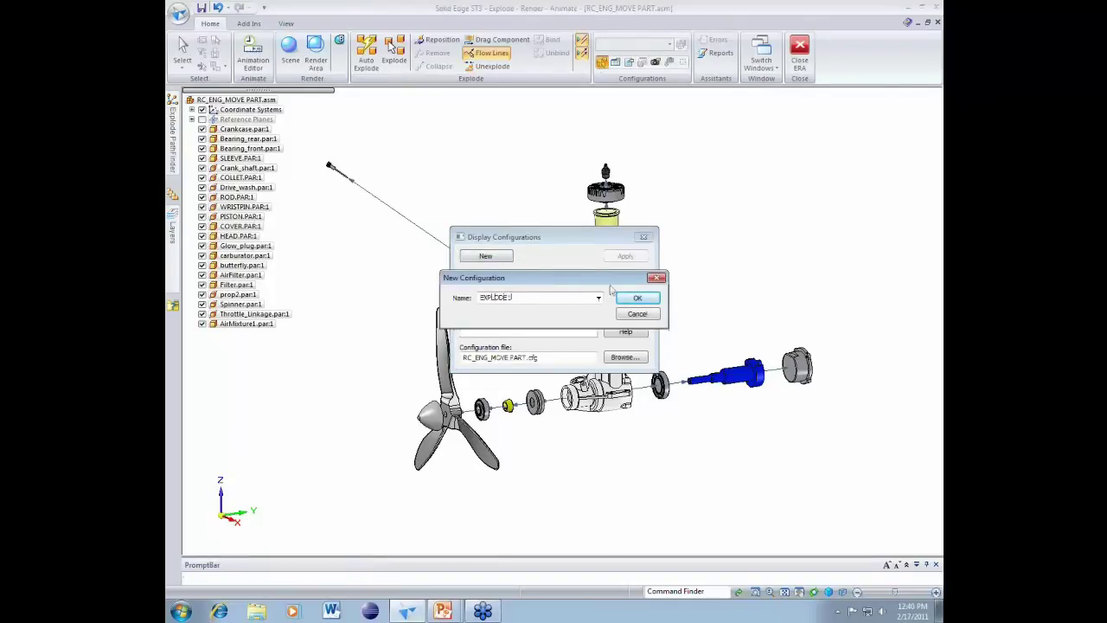
left_click(633, 298)
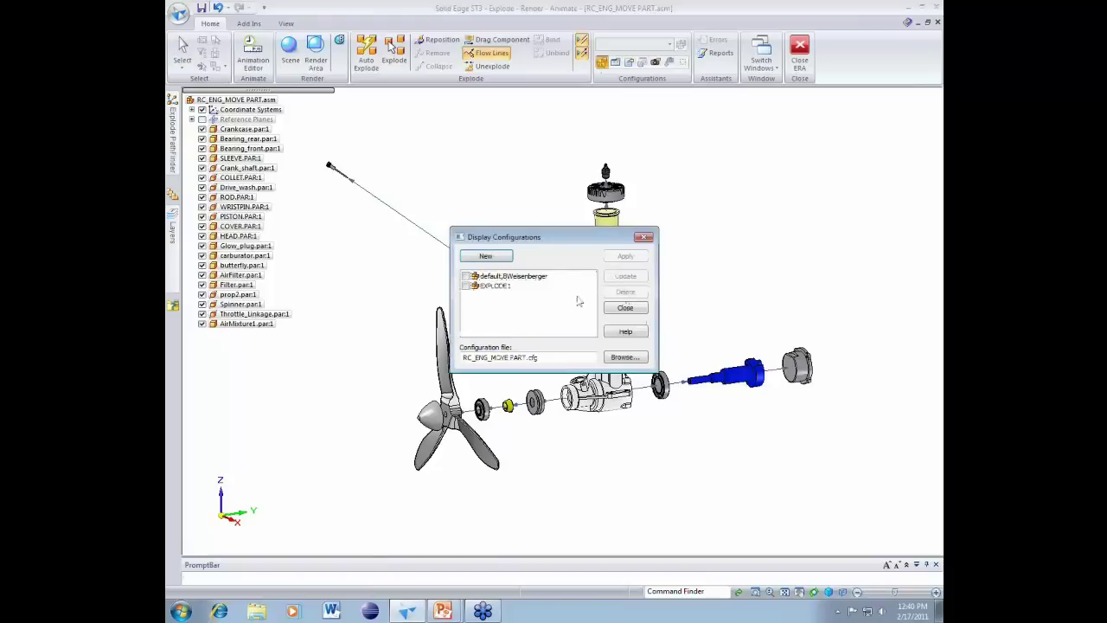
left_click(626, 309)
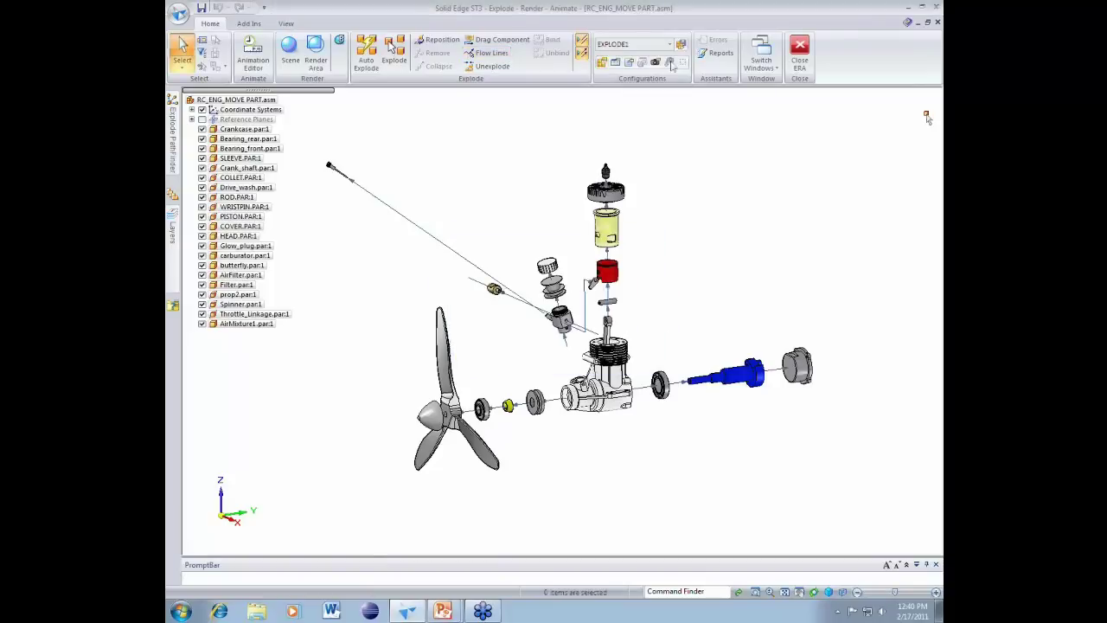
- Apply the default display configuration and switch back to the EXPLODE1 configuration
left_click(672, 48)
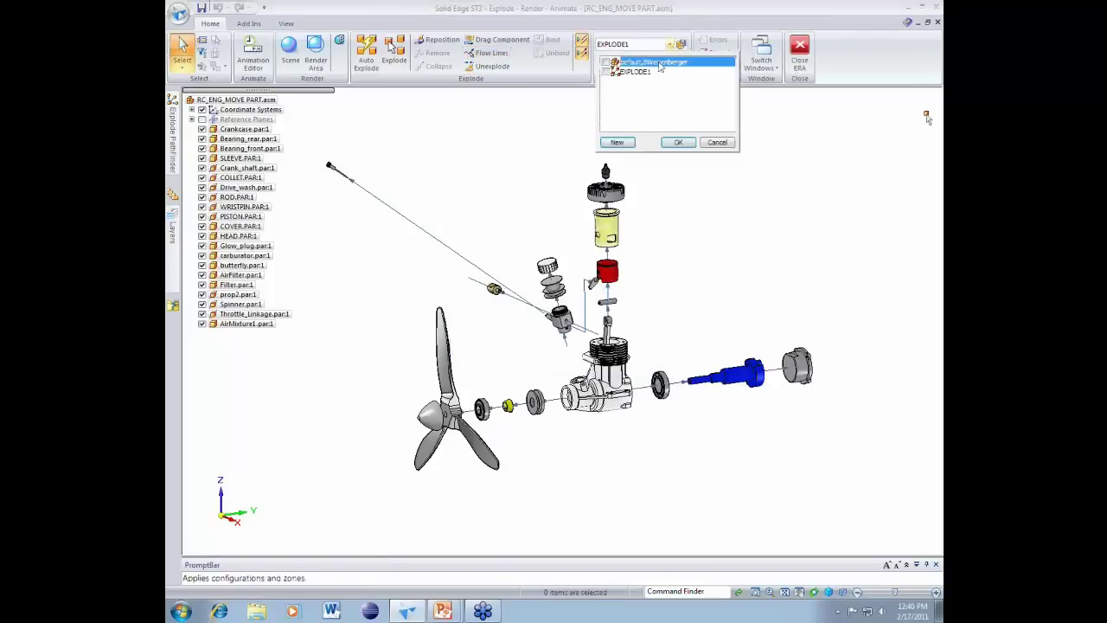
left_click(660, 64)
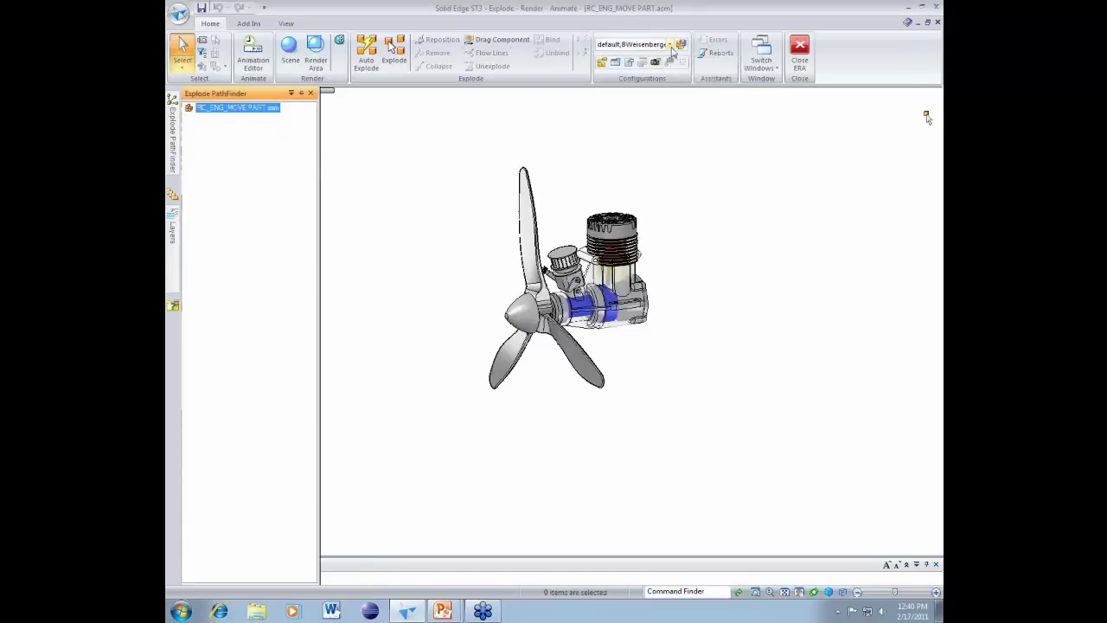
left_click(672, 44)
left_click(679, 142)
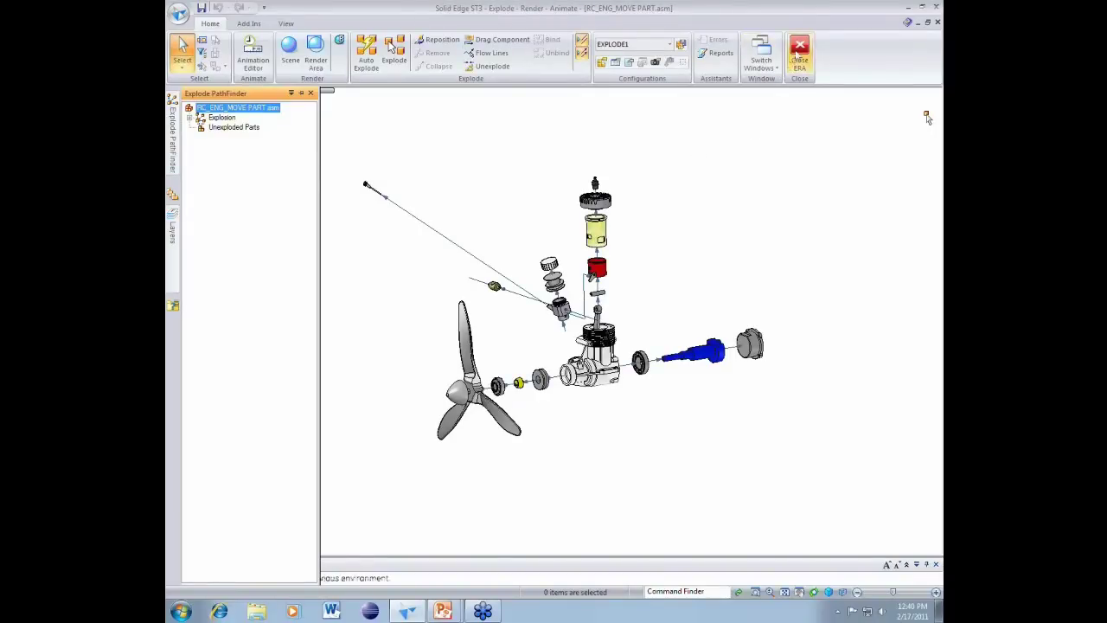
- Close the Explode-Render-Animate environment and bring up the EDS_Calculator.asm assembly
left_click(798, 54)
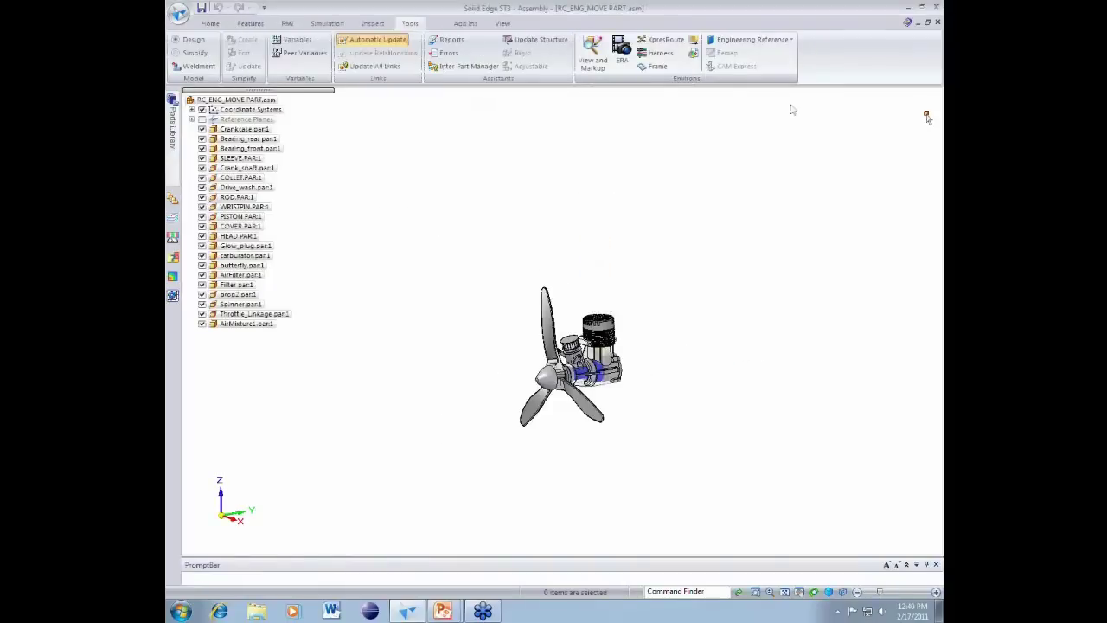
left_click(917, 22)
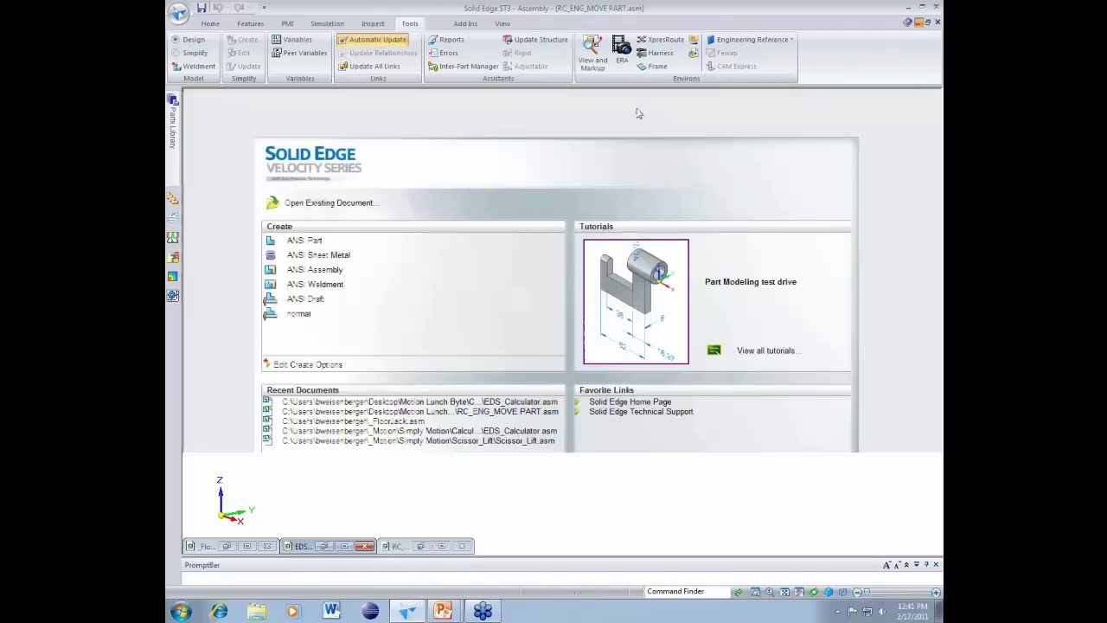
left_click(345, 547)
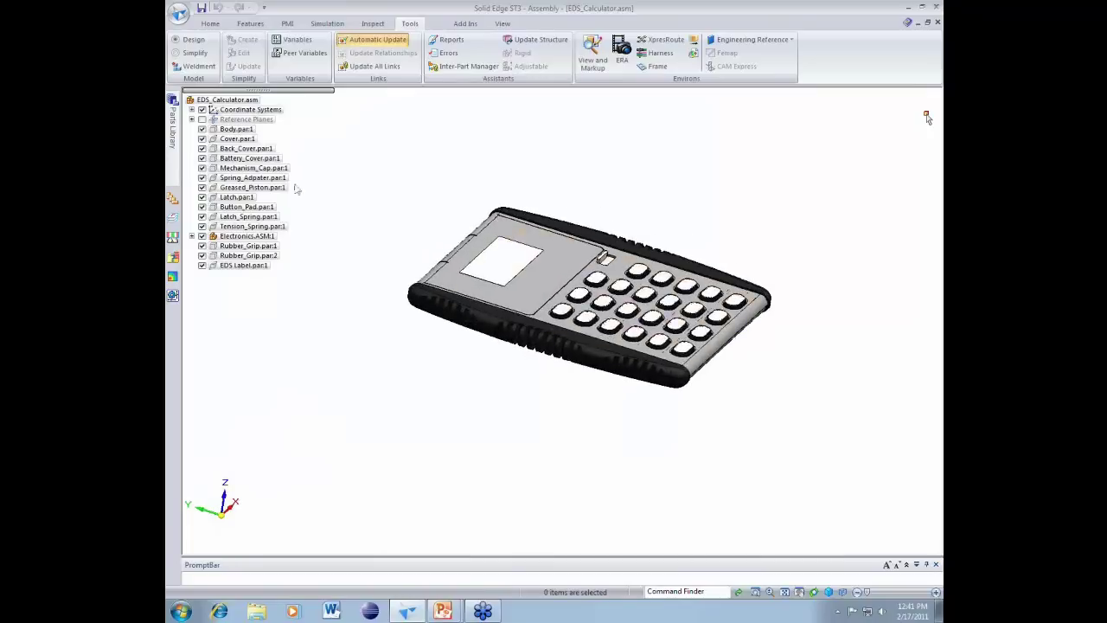
- In the calculator's Explode-Render-Animate environment, bind the Electronics.ASM subassembly and unbind it again
left_click(232, 236)
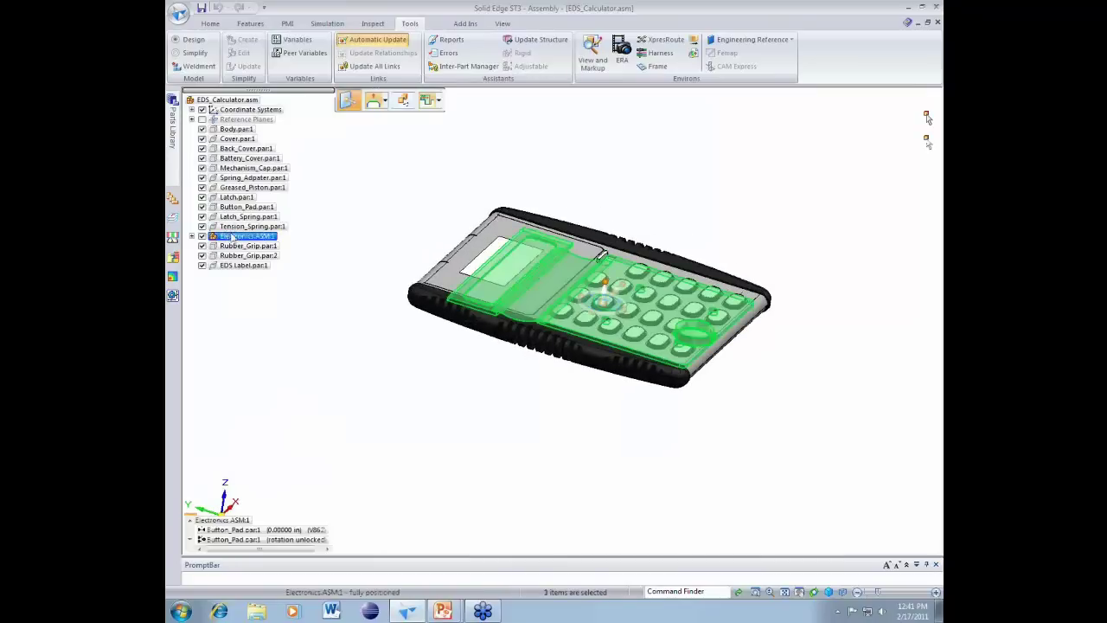
left_click(622, 52)
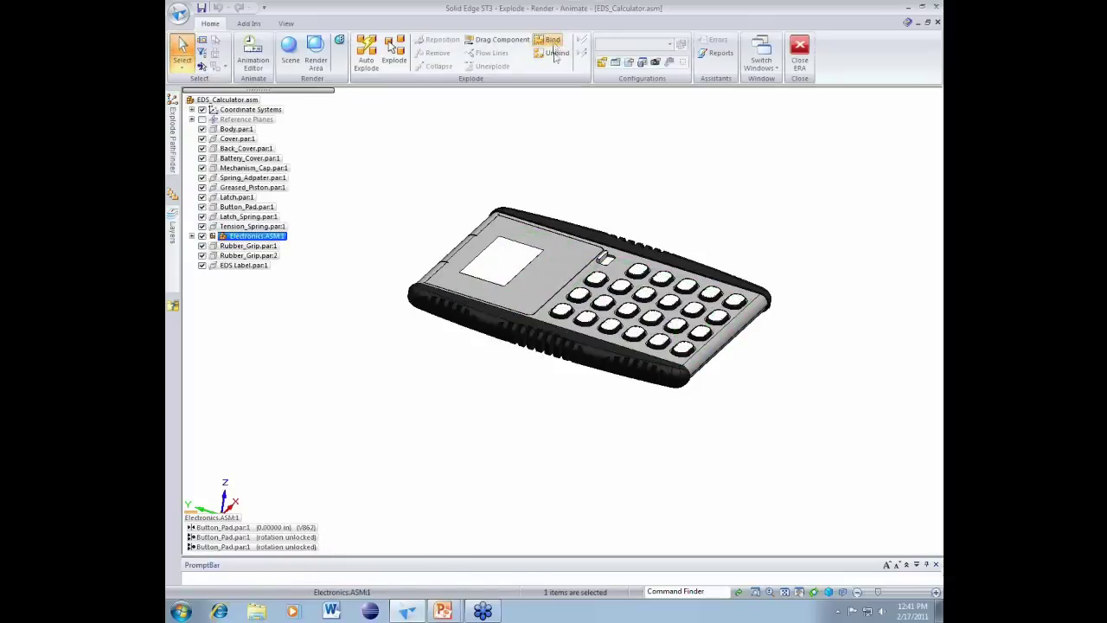
left_click(552, 45)
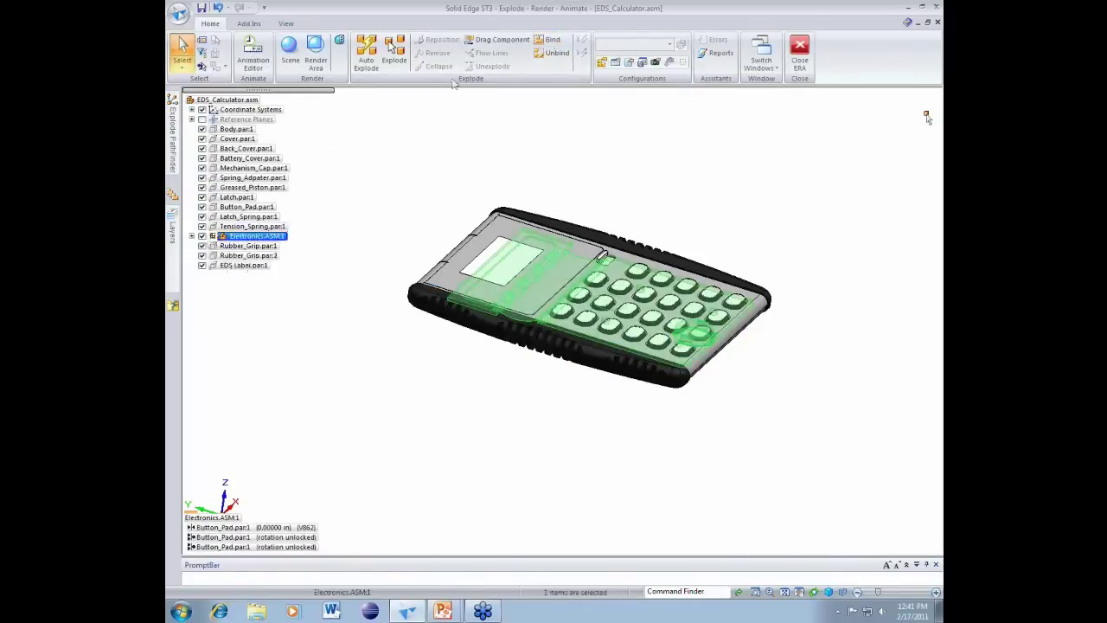
left_click(550, 56)
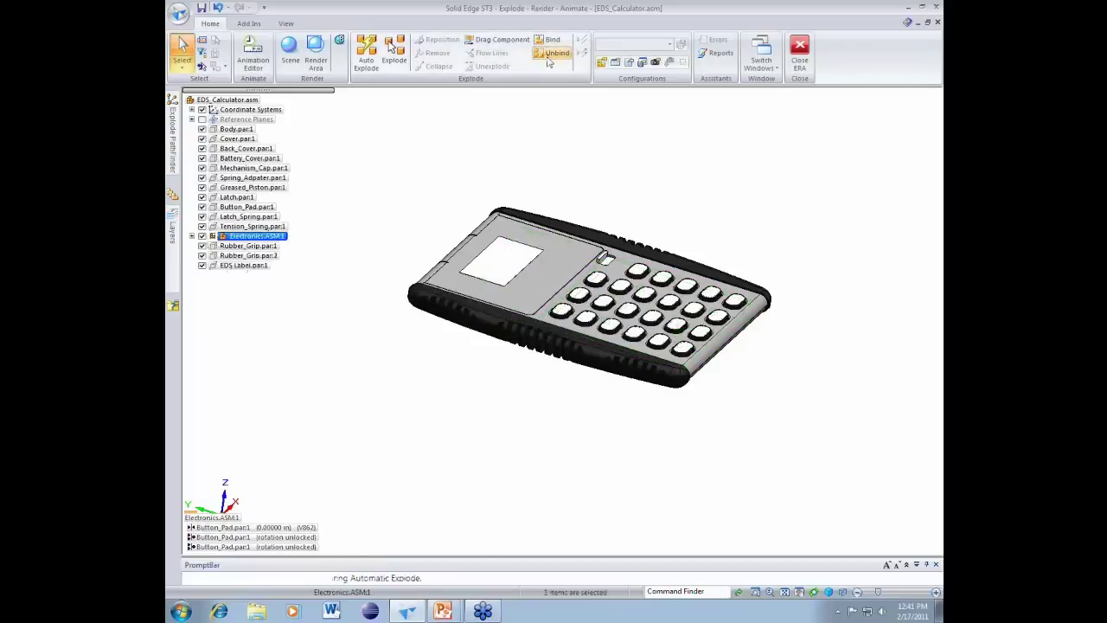
left_click(414, 130)
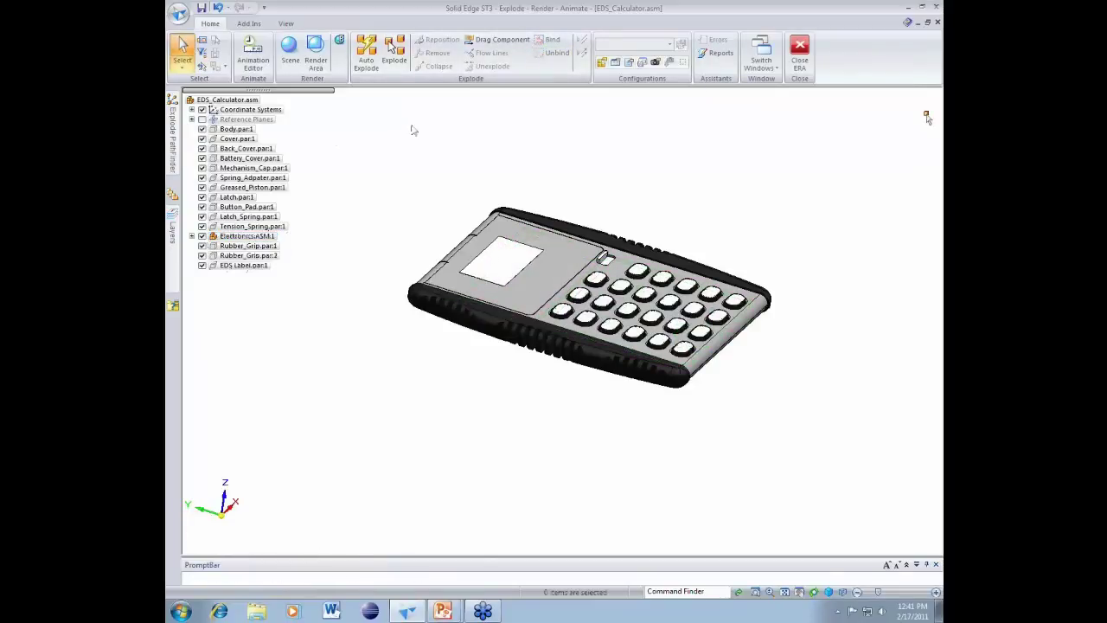
- Auto-explode the top-level calculator assembly by individual part, leaving its subassemblies unbound
left_click(376, 70)
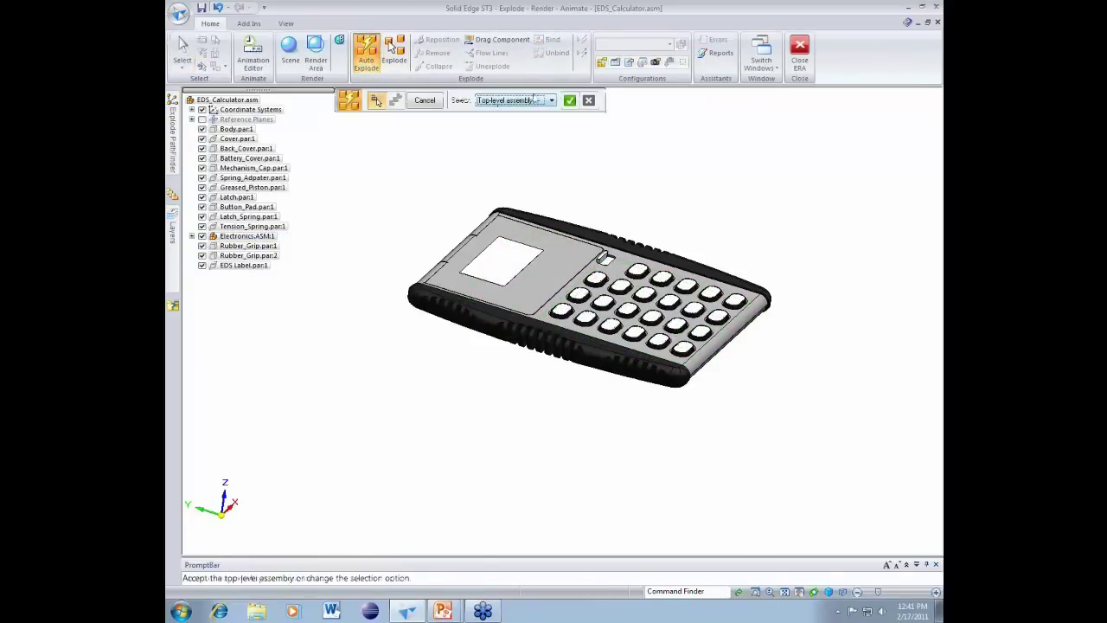
left_click(569, 103)
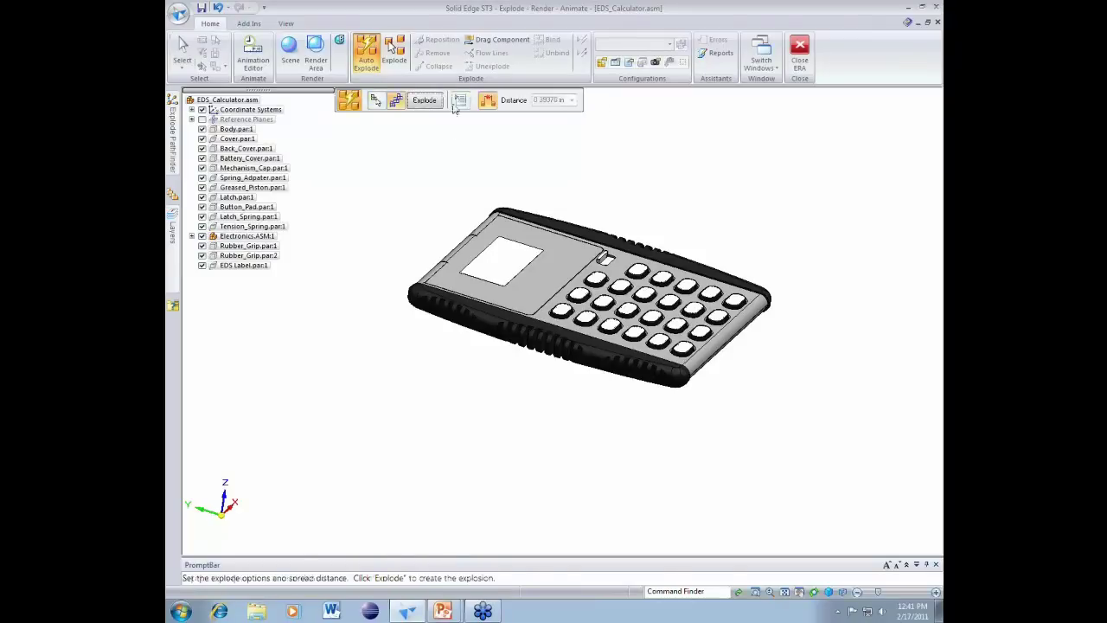
left_click(456, 102)
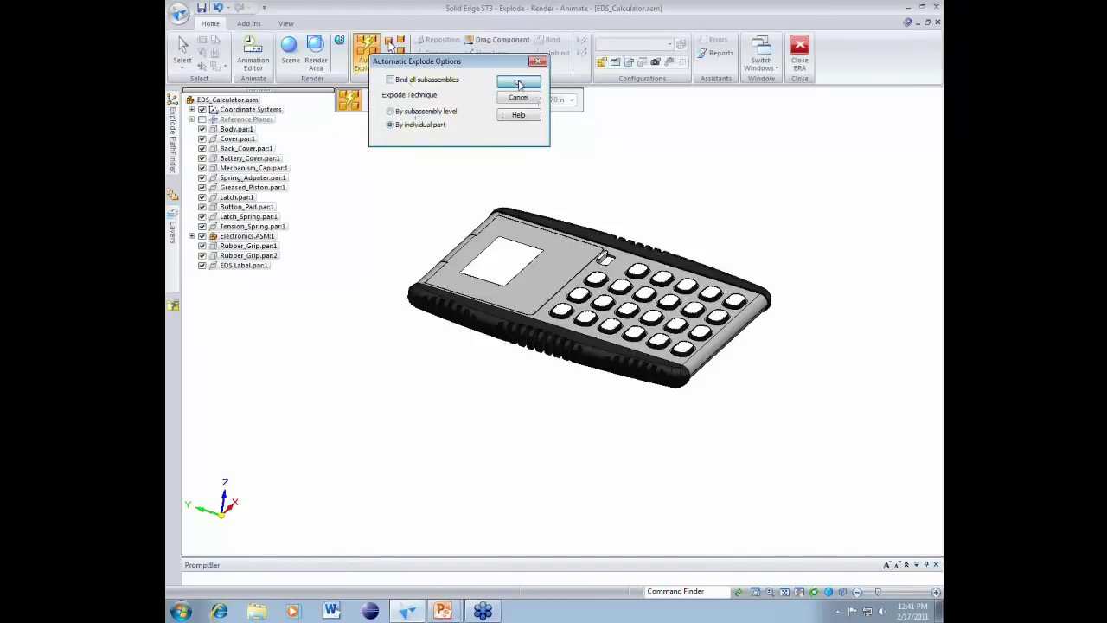
left_click(522, 83)
left_click(437, 102)
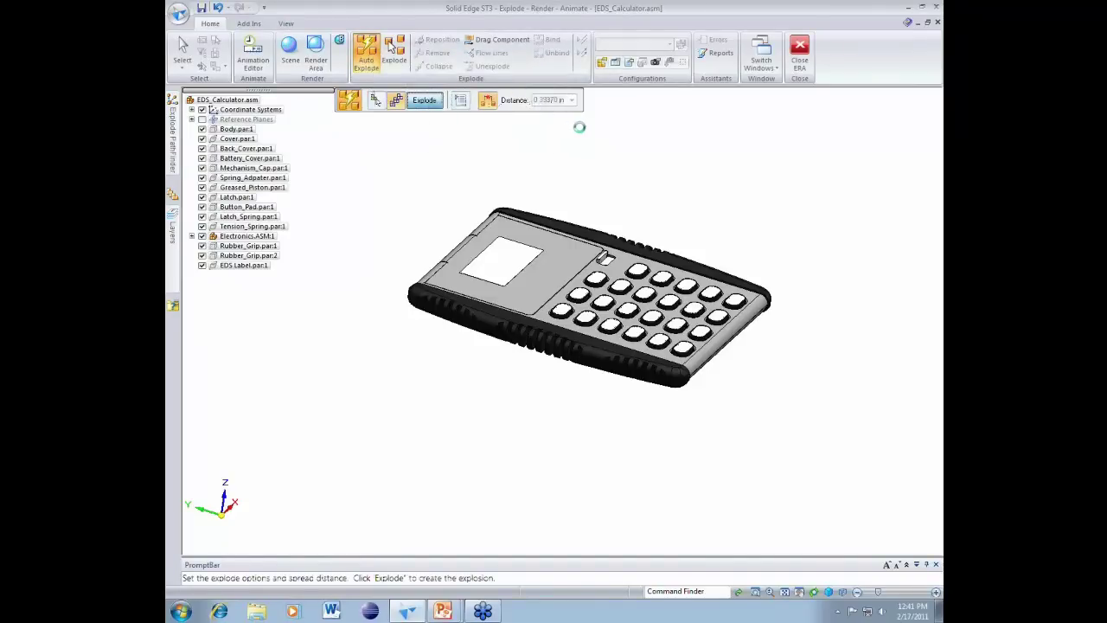
middle_click_drag(581, 132, 565, 368)
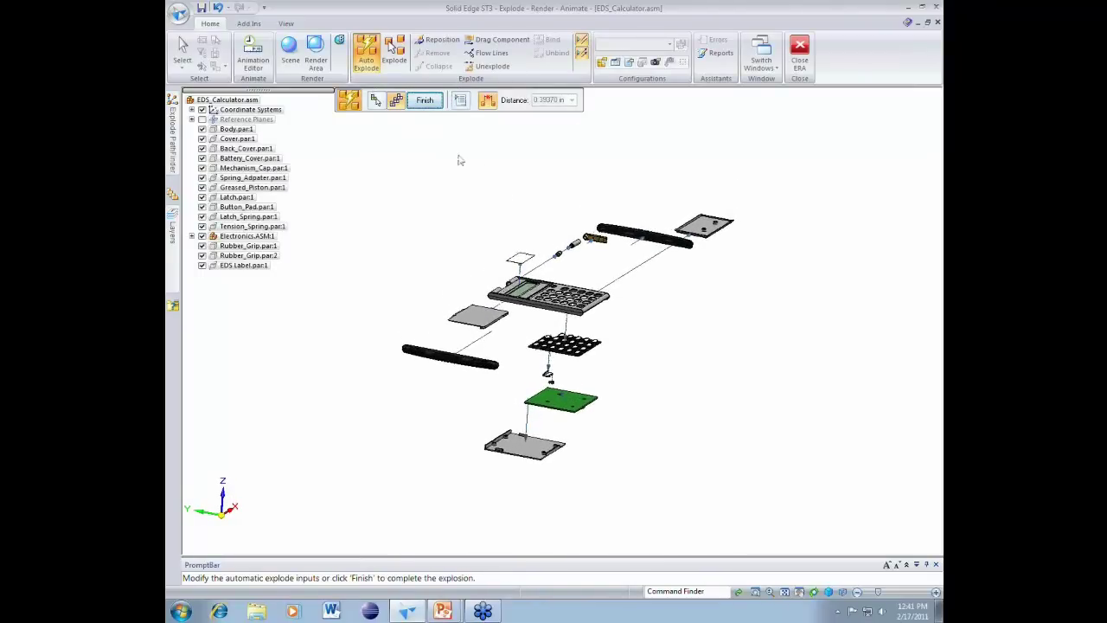
- Change the automatic explode options to bind all subassemblies, rerun the calculator explosion and finish it
left_click(461, 101)
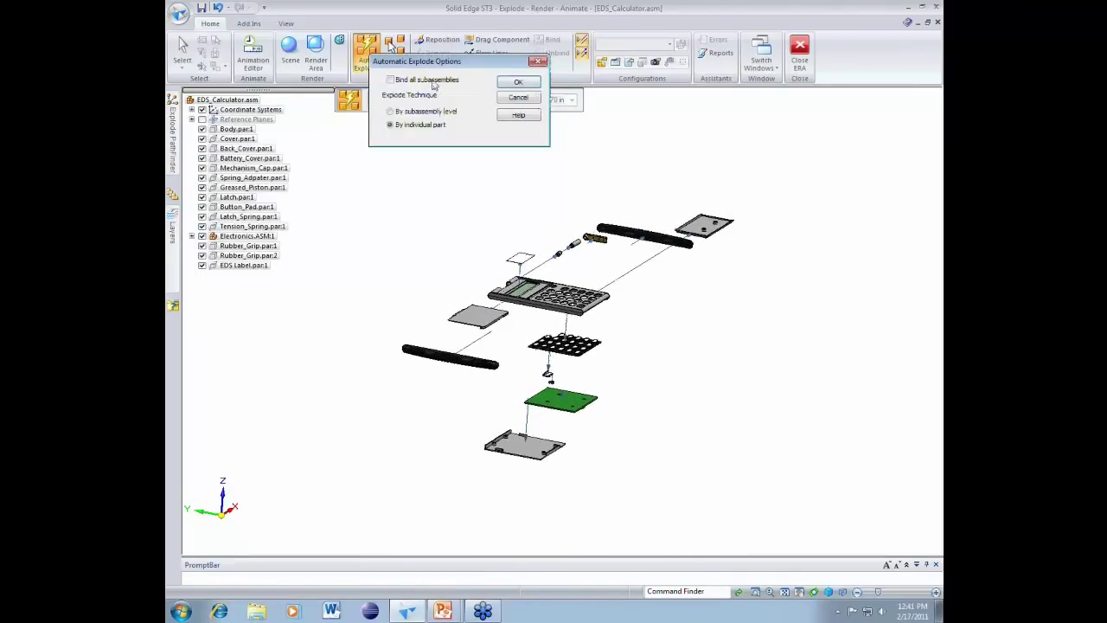
left_click(521, 83)
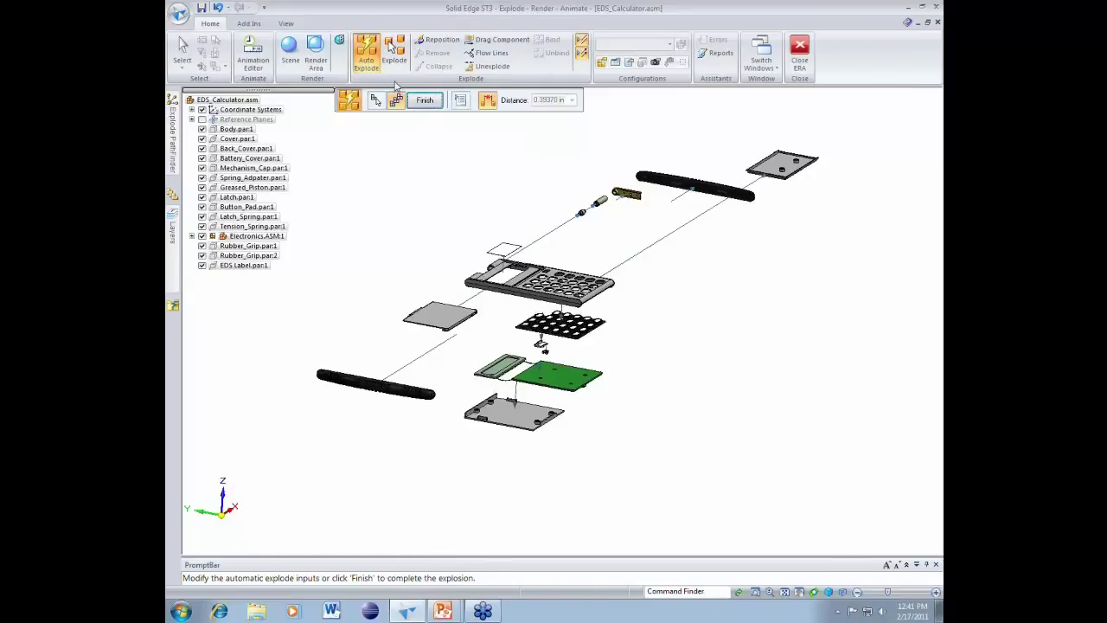
left_click(425, 100)
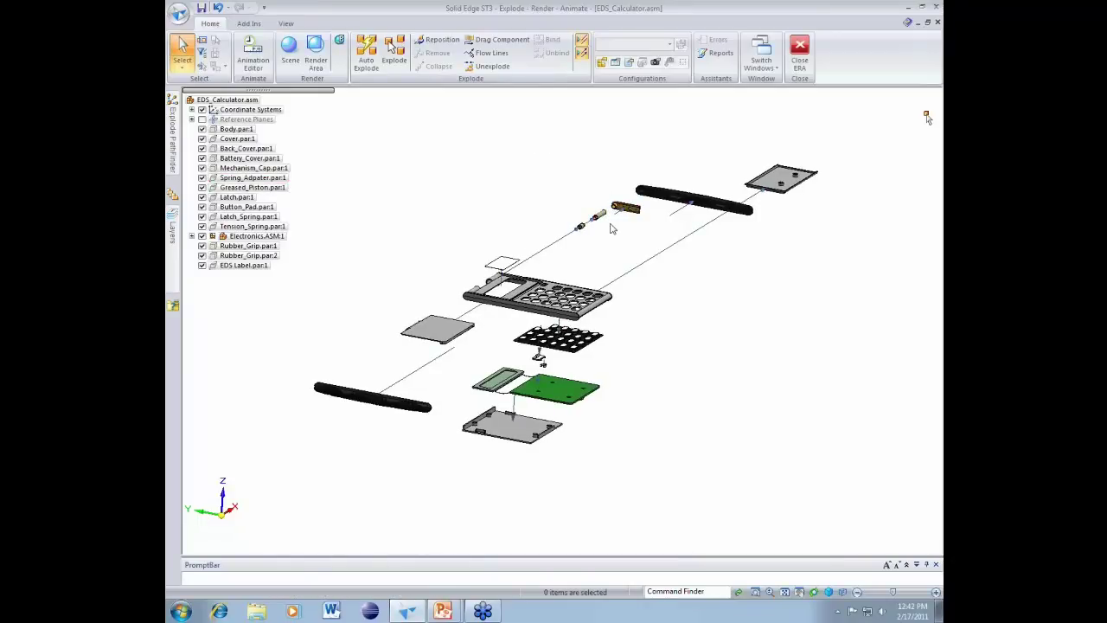
- Collapse the mechanism cap, greased piston and spring adapter within their explode vector and deselect them
scroll(620, 258, "up", 3)
left_click(646, 283)
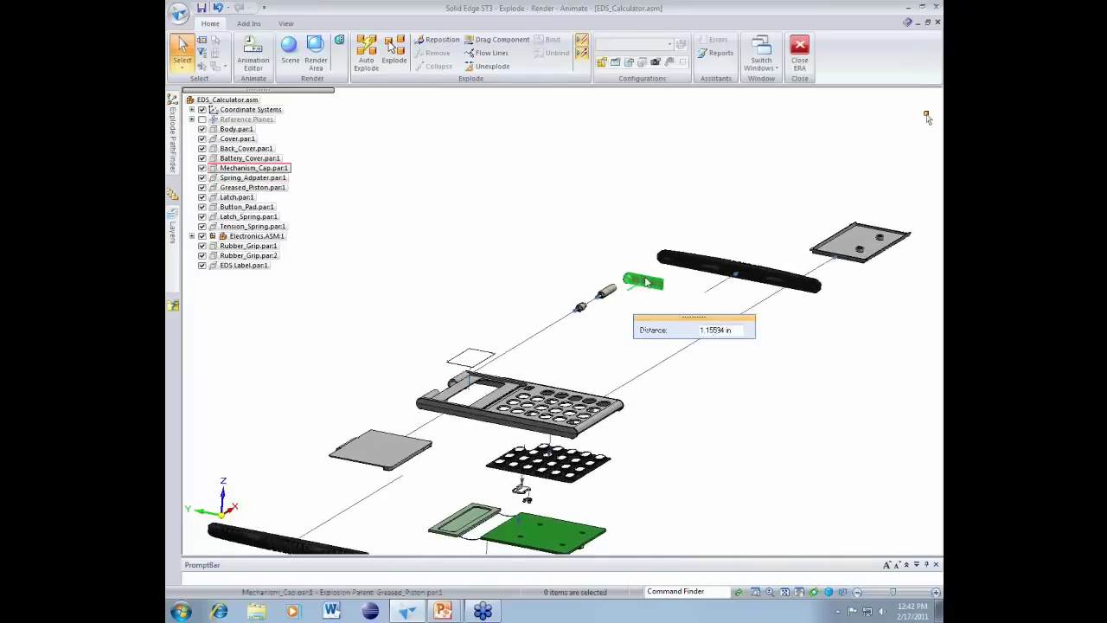
left_click(611, 293, "ctrl")
left_click(581, 309, "ctrl")
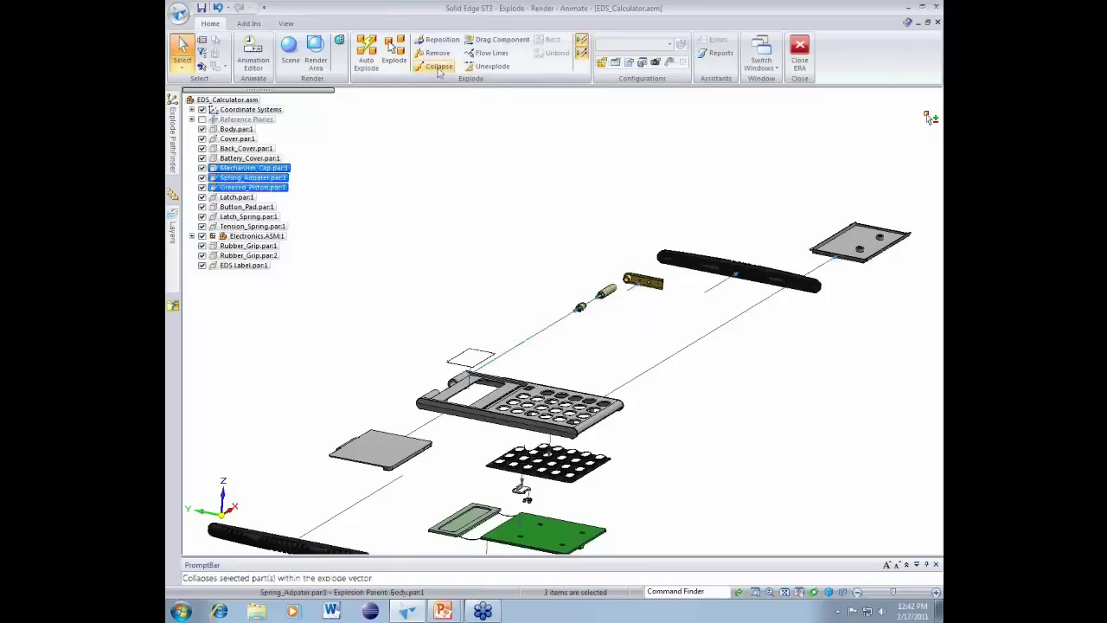
left_click(438, 69)
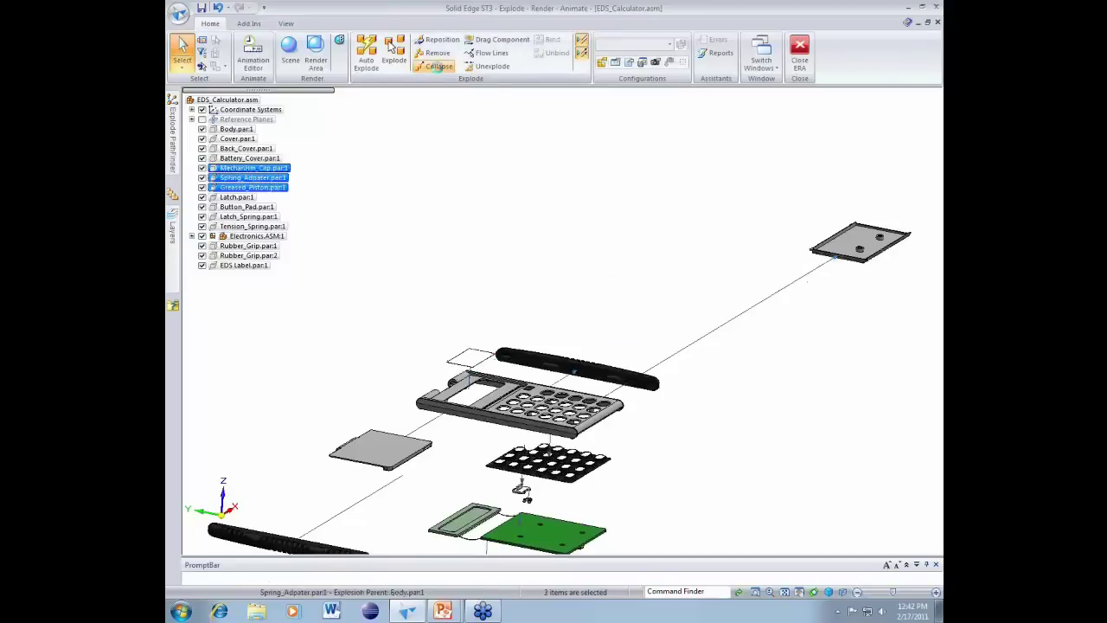
middle_click_drag(496, 285, 524, 249)
left_click(498, 264)
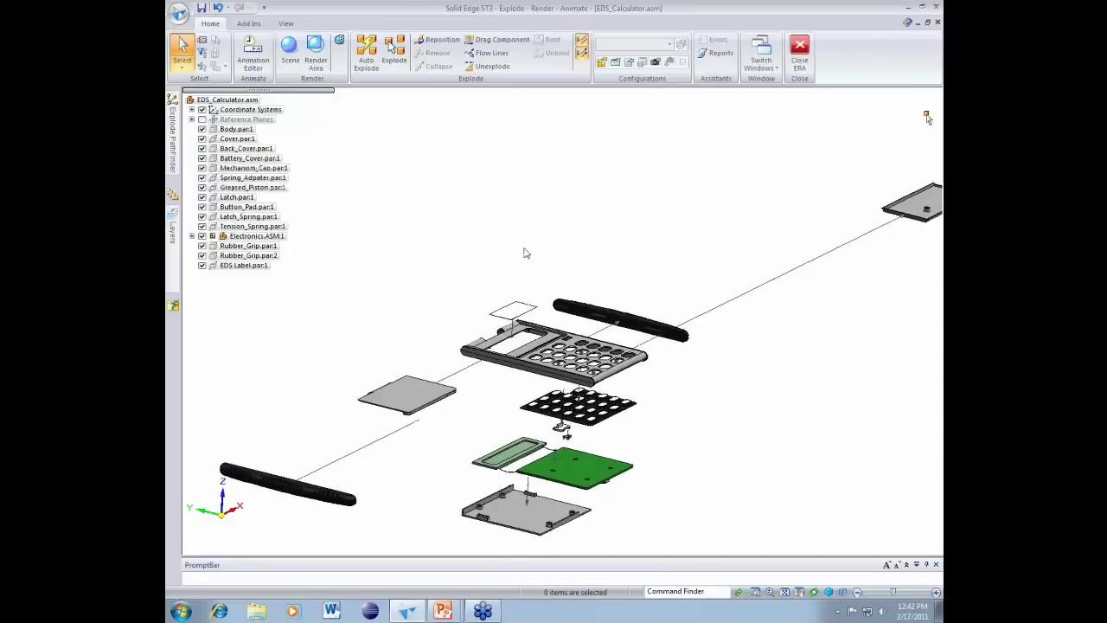
- Remove the calculator body from the exploded view and turn its display back on
left_click(541, 364)
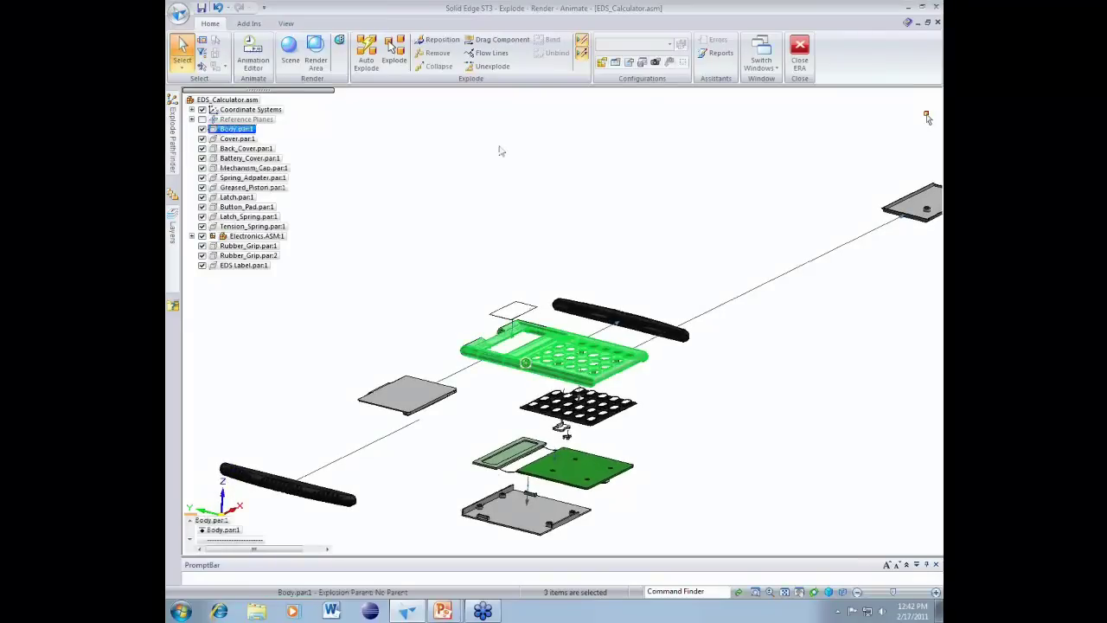
left_click(437, 53)
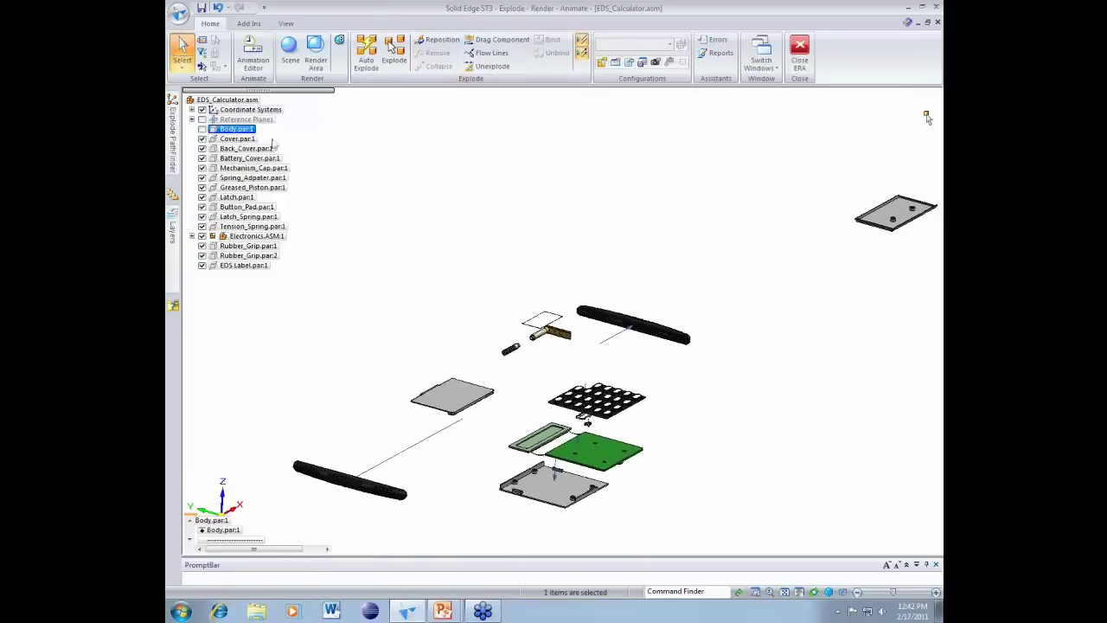
left_click(202, 129)
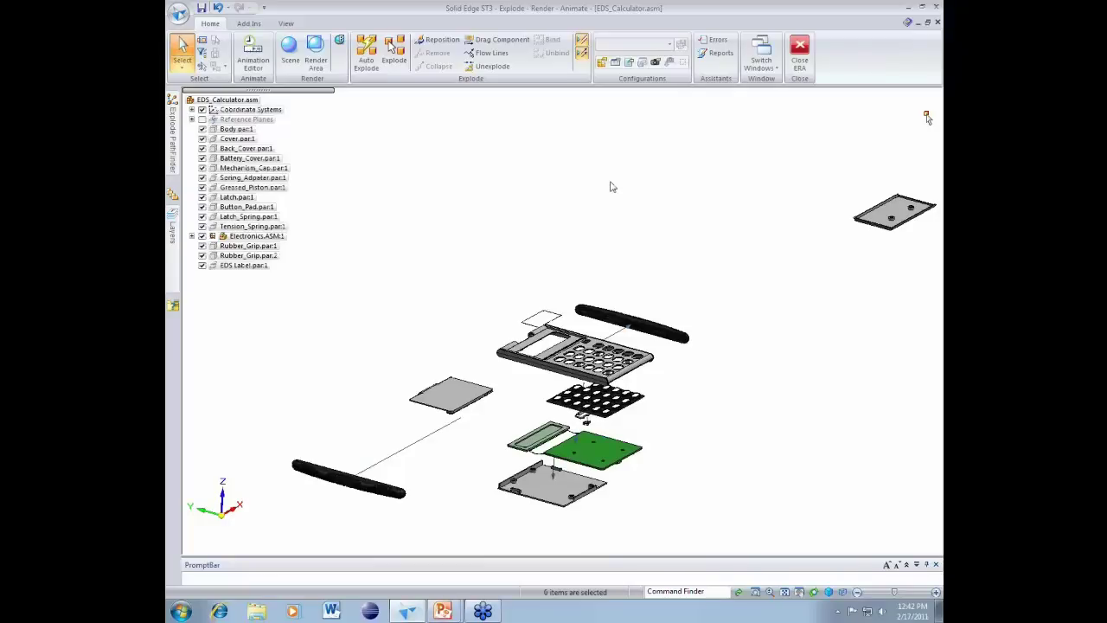
- Leave the calculator's Explode-Render-Animate environment, bring up _FloorJack.asm and enter the environment for that assembly
left_click(800, 65)
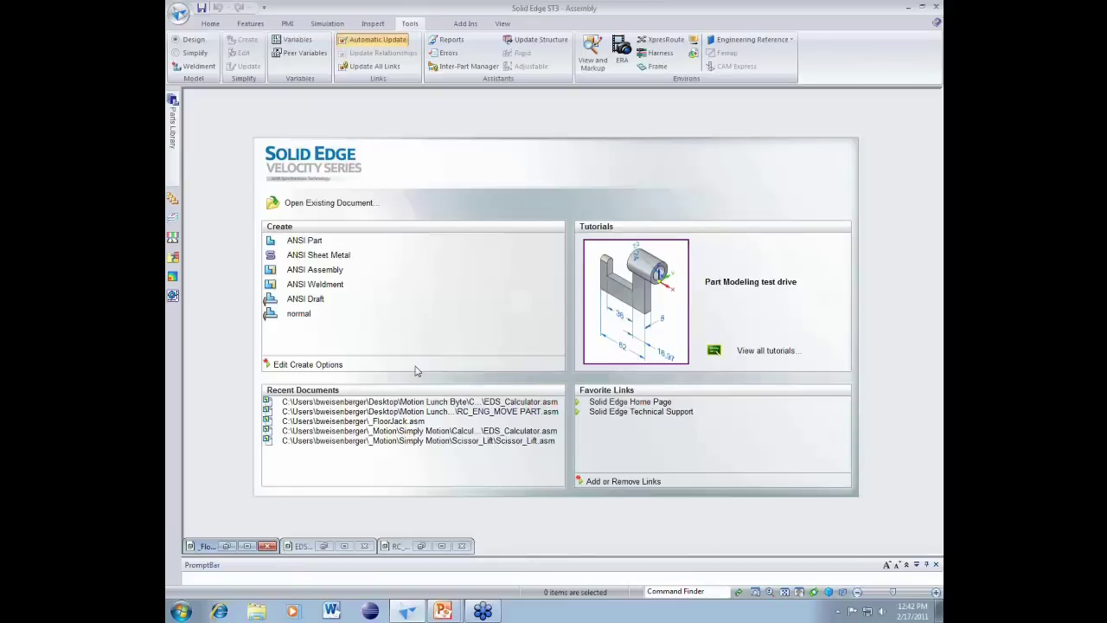
left_click(253, 548)
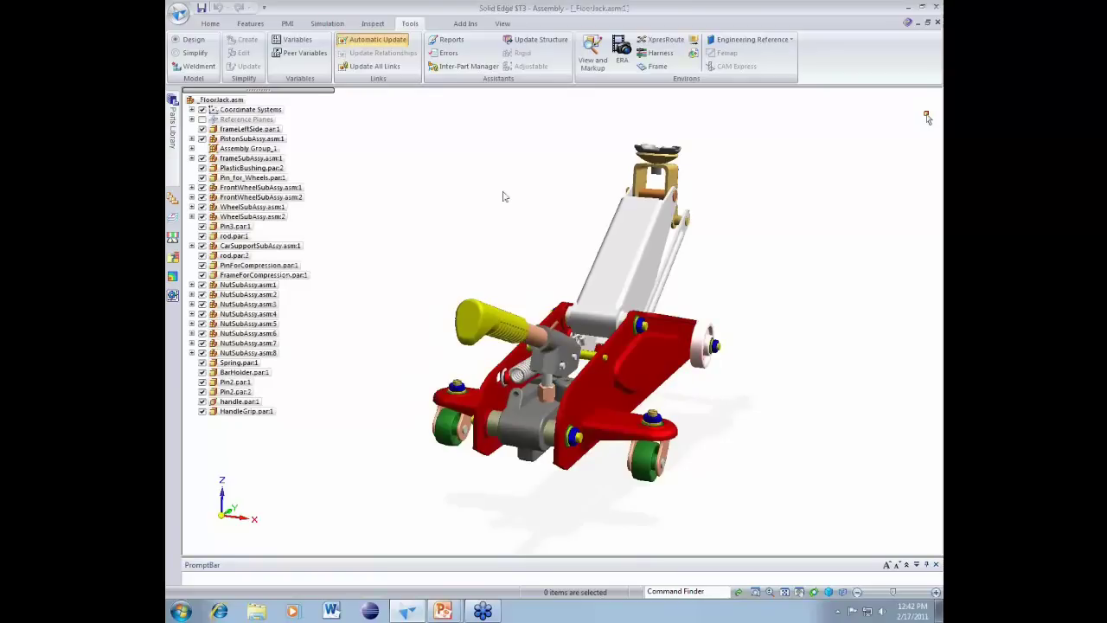
left_click(622, 54)
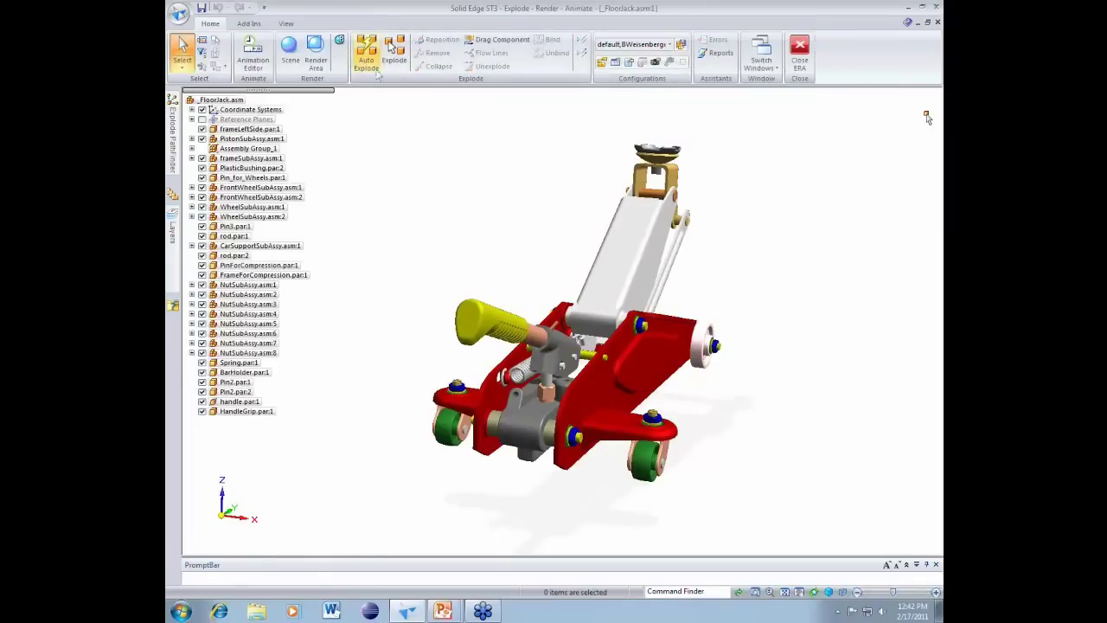
- Auto-explode the floor jack's top-level assembly with automatic spread off and a distance of 5.000 in, and finish the explosion
left_click(377, 66)
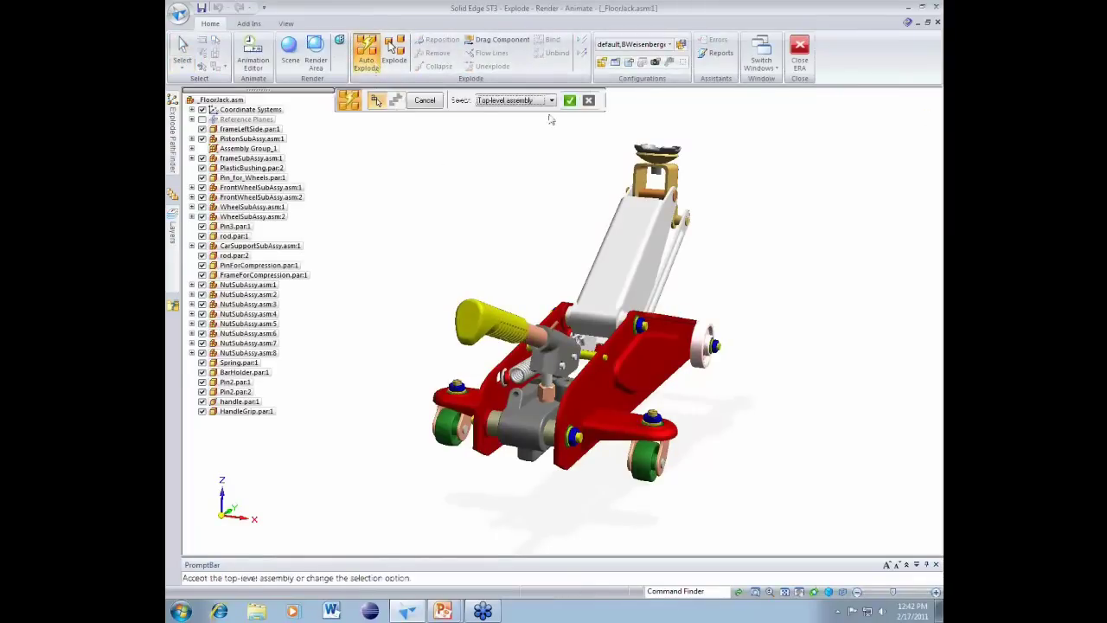
left_click(571, 100)
left_click(554, 120)
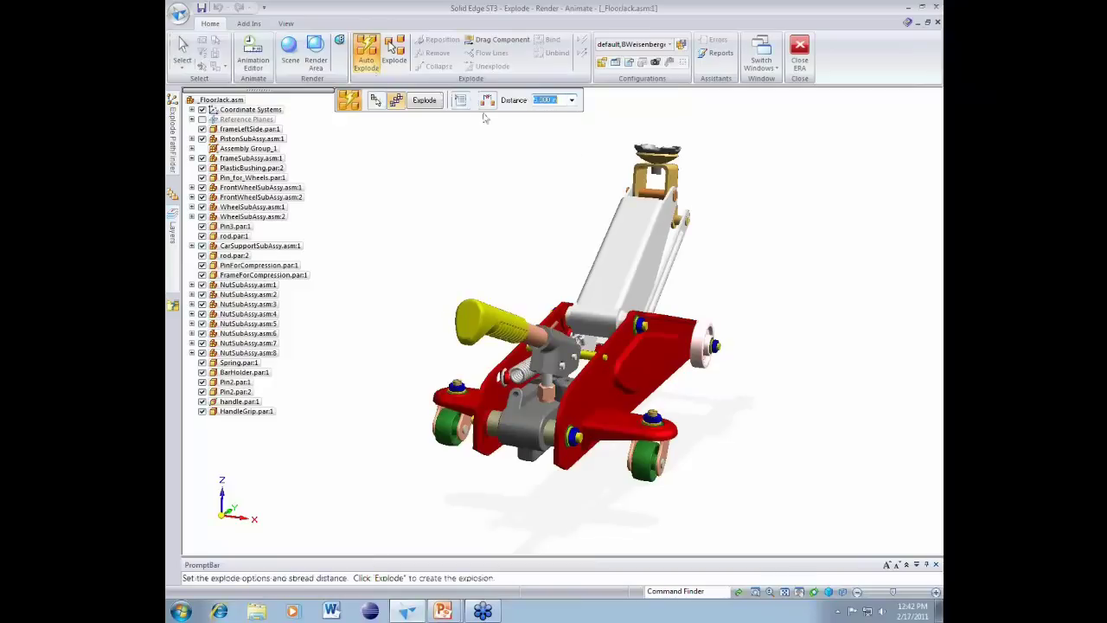
left_click(424, 100)
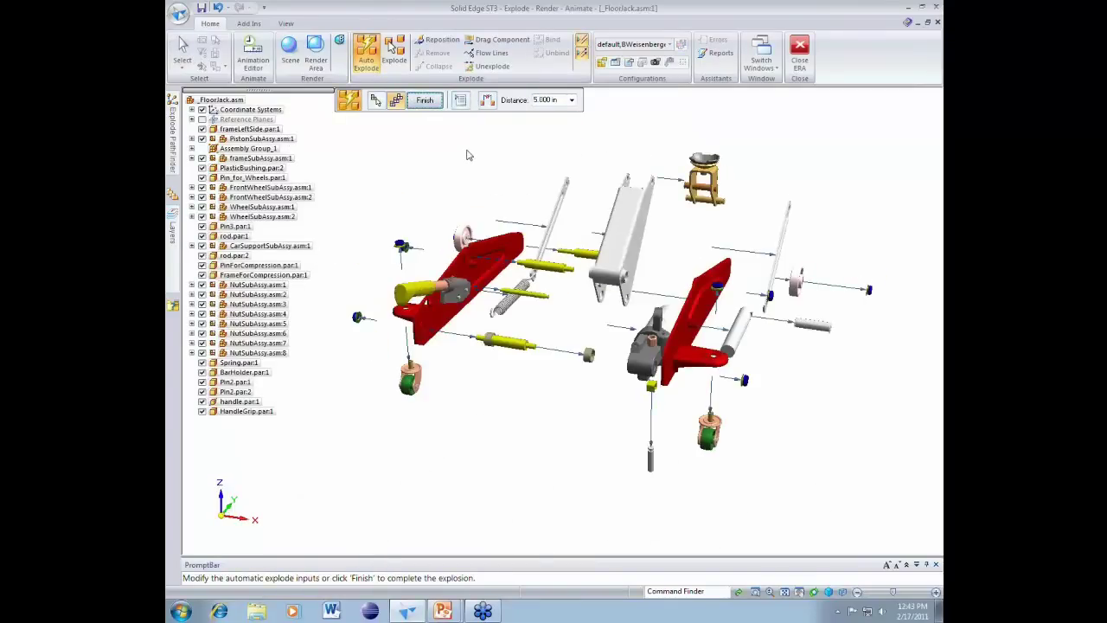
left_click(424, 101)
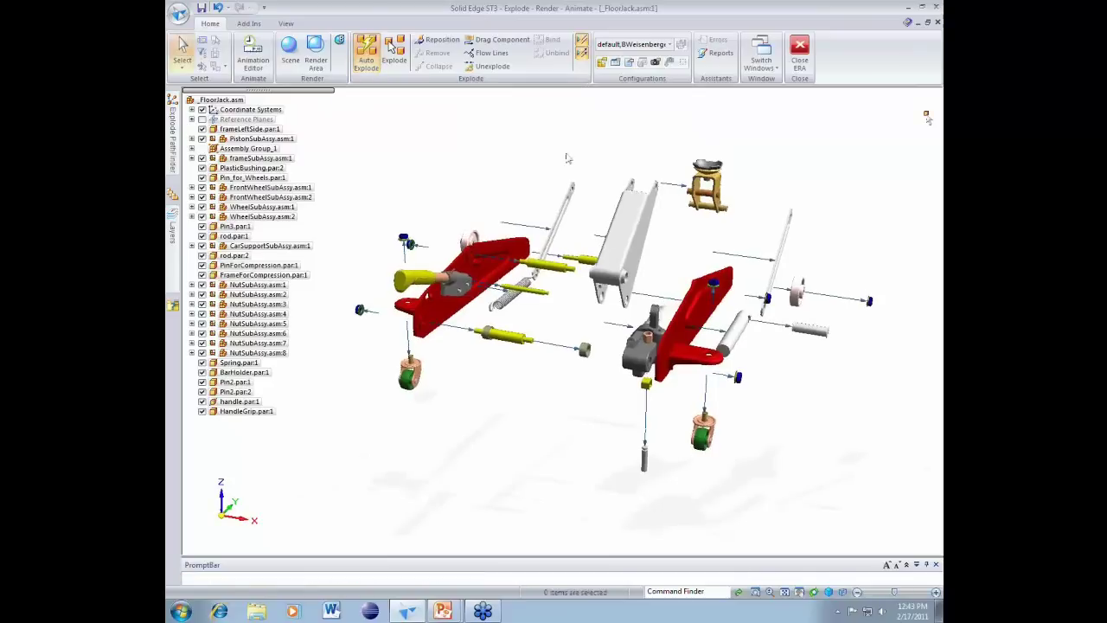
- Check which display configurations are available for the floor jack without applying a different one
left_click(669, 44)
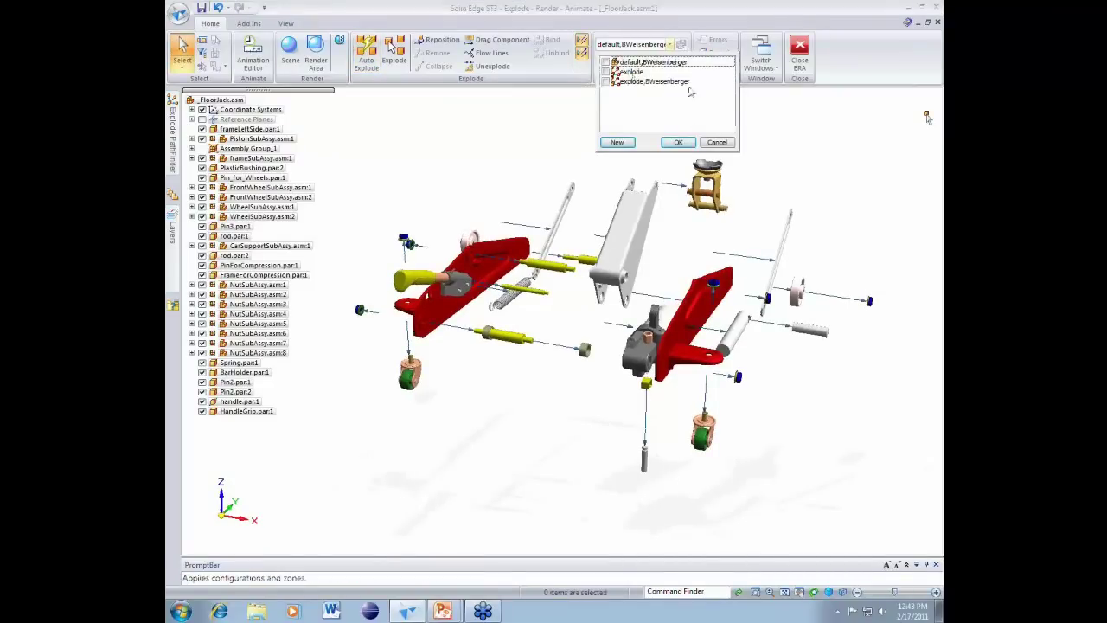
left_click(677, 141)
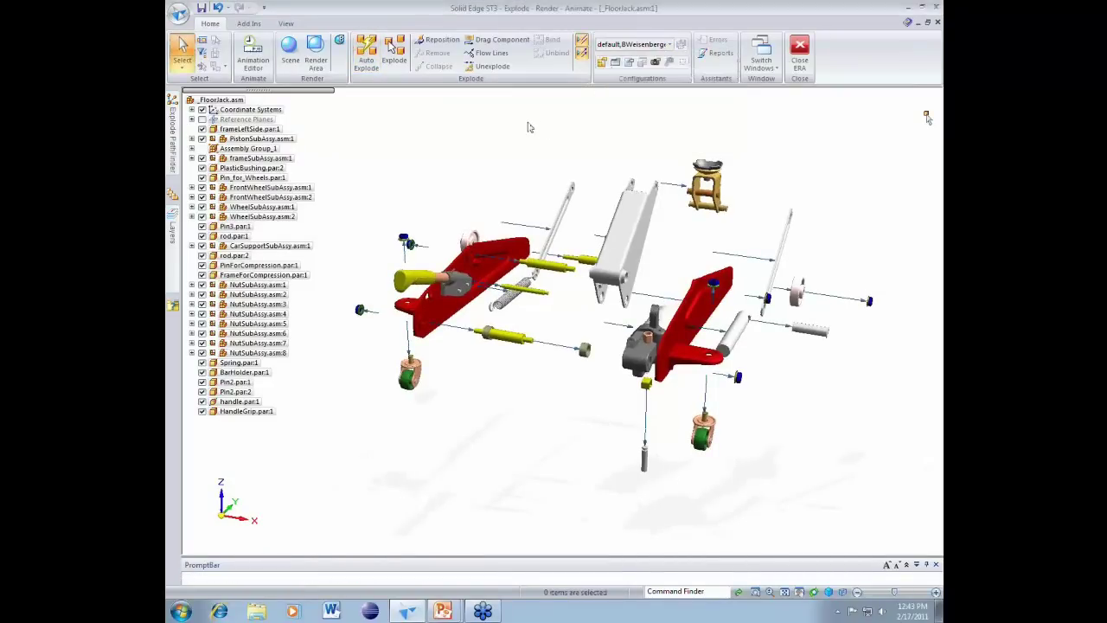
middle_click_drag(530, 127, 436, 138)
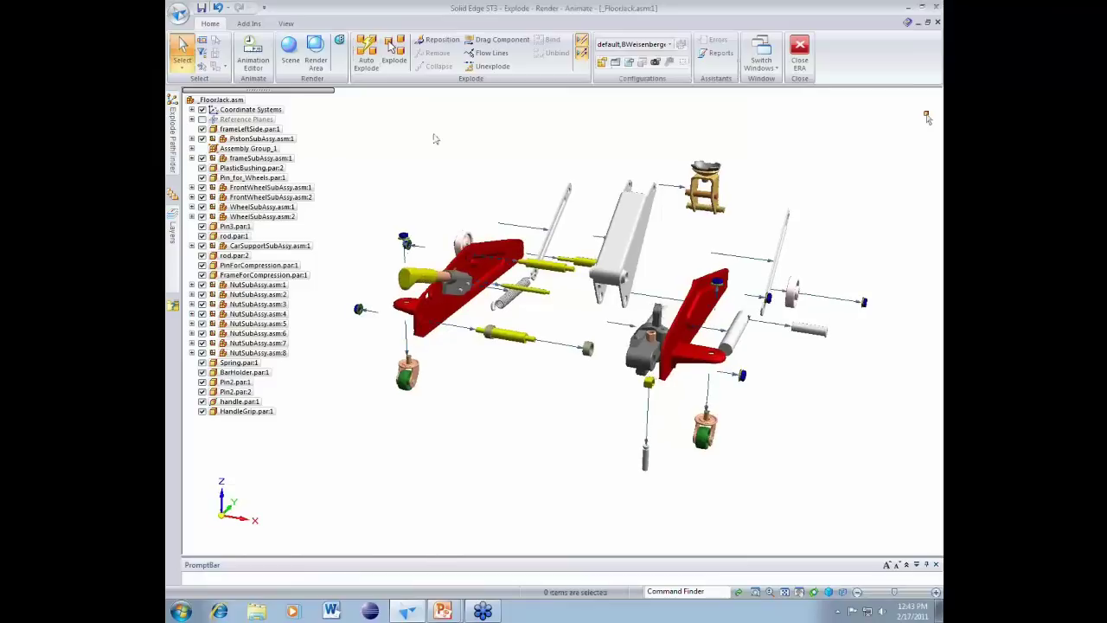
- In the Animation Editor, add an explosion using the explode configuration, starting exploded, with a common velocity of 0.2 for all parts
left_click(258, 63)
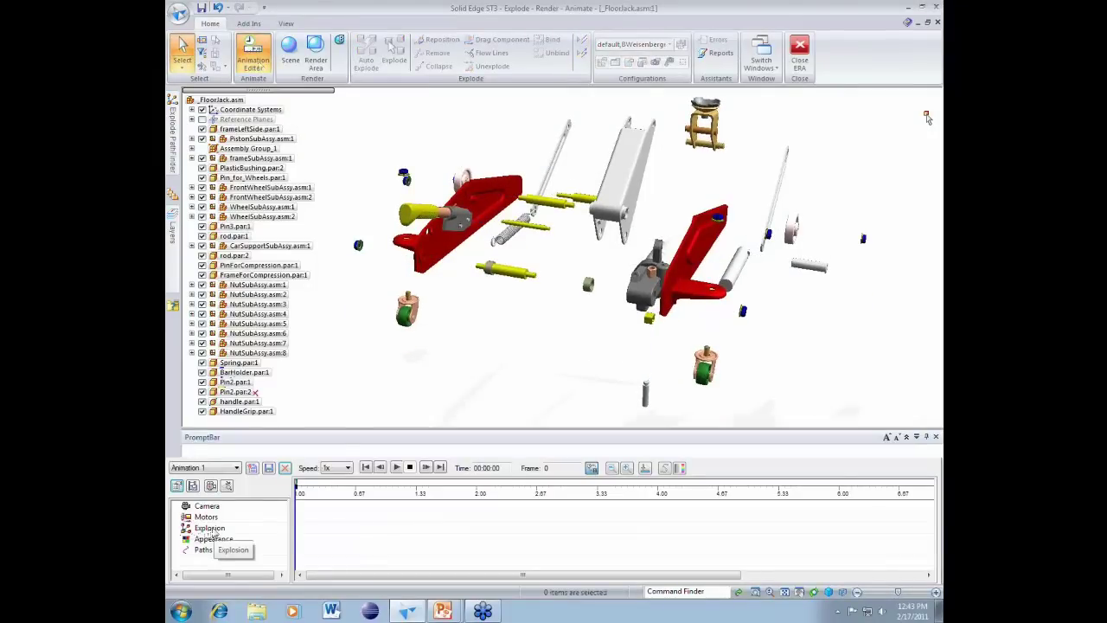
left_click(207, 529)
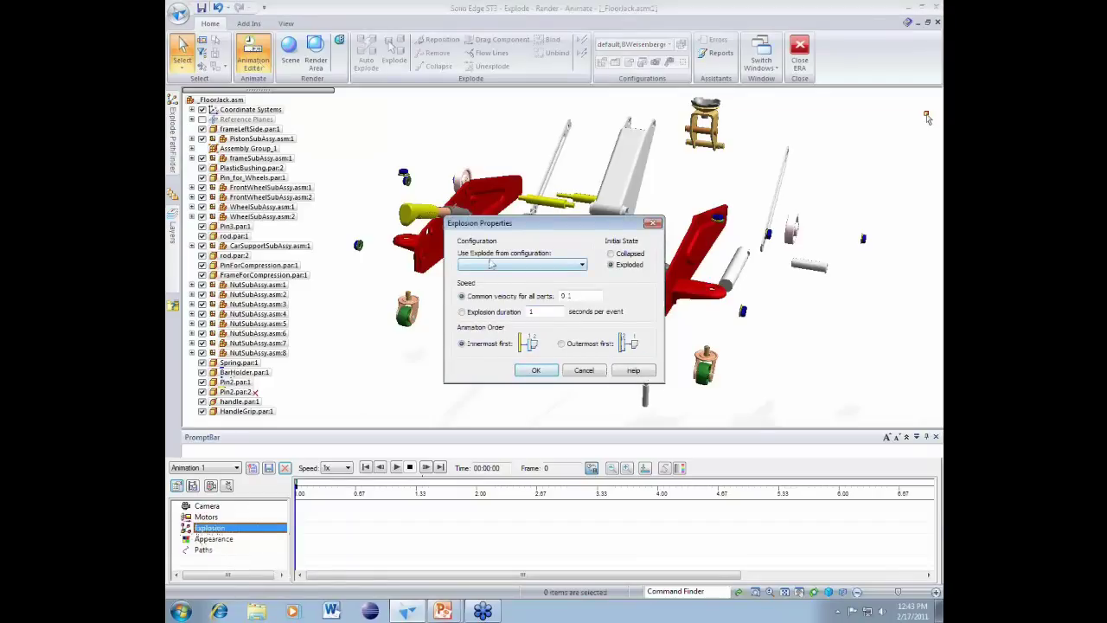
left_click(554, 263)
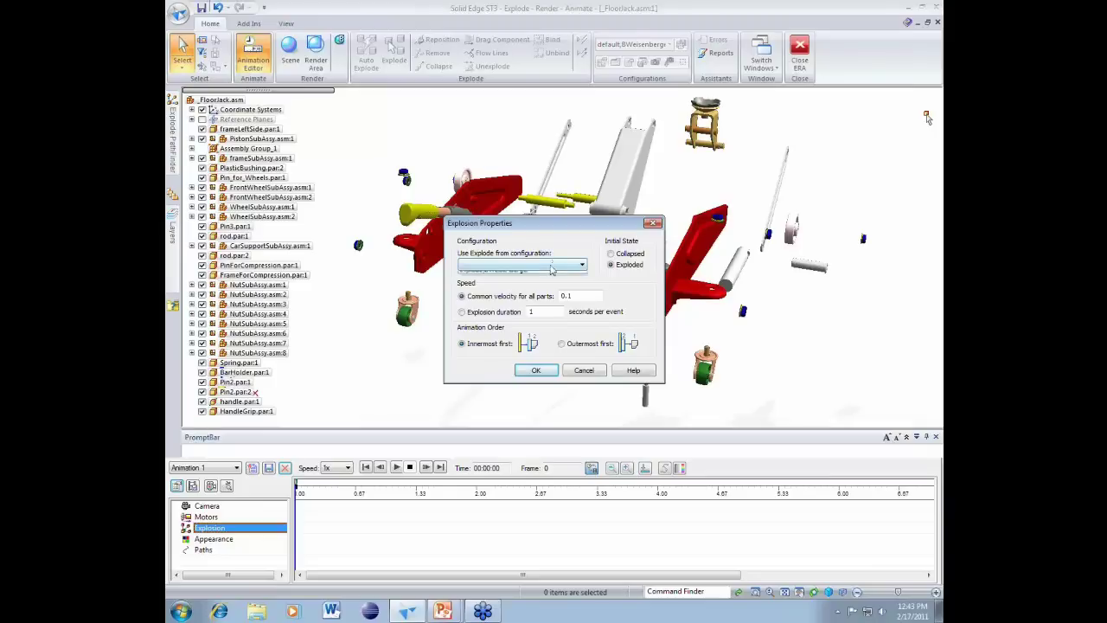
left_click(541, 278)
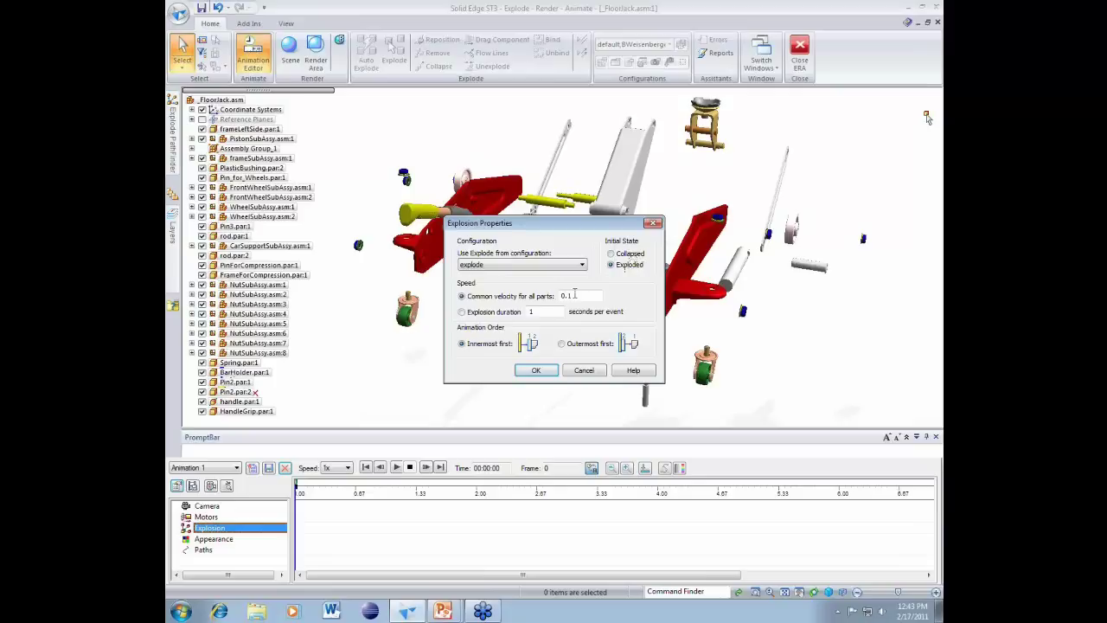
key("BackSpace")
type("2")
key("BackSpace")
type("2")
left_click(534, 371)
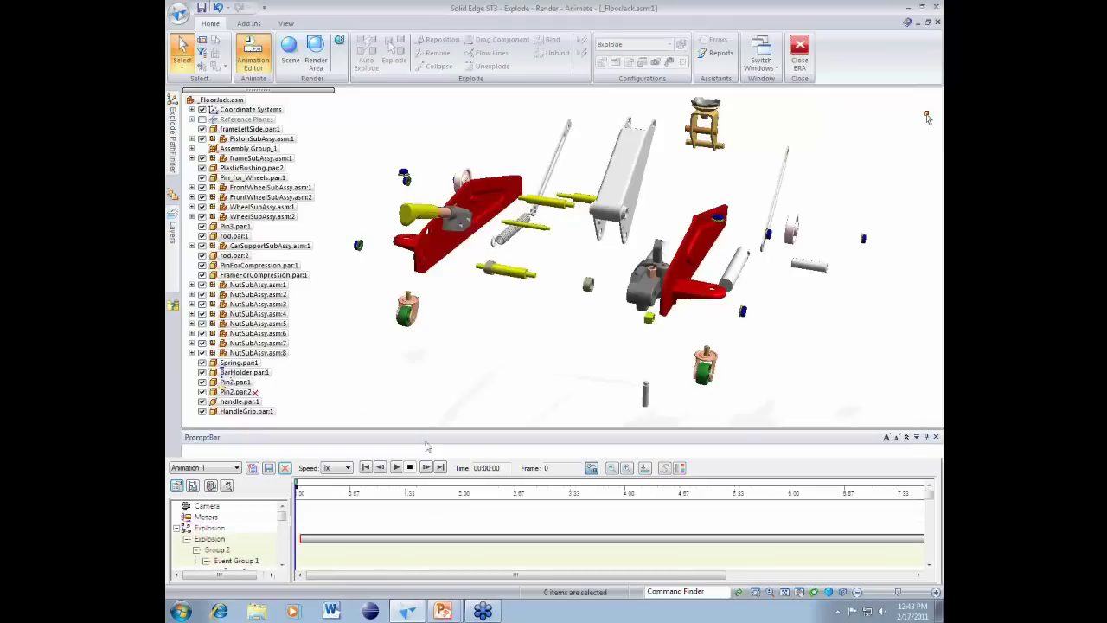
- Play the floor jack's explosion animation and return it to the start
scroll(484, 370, "down", 2)
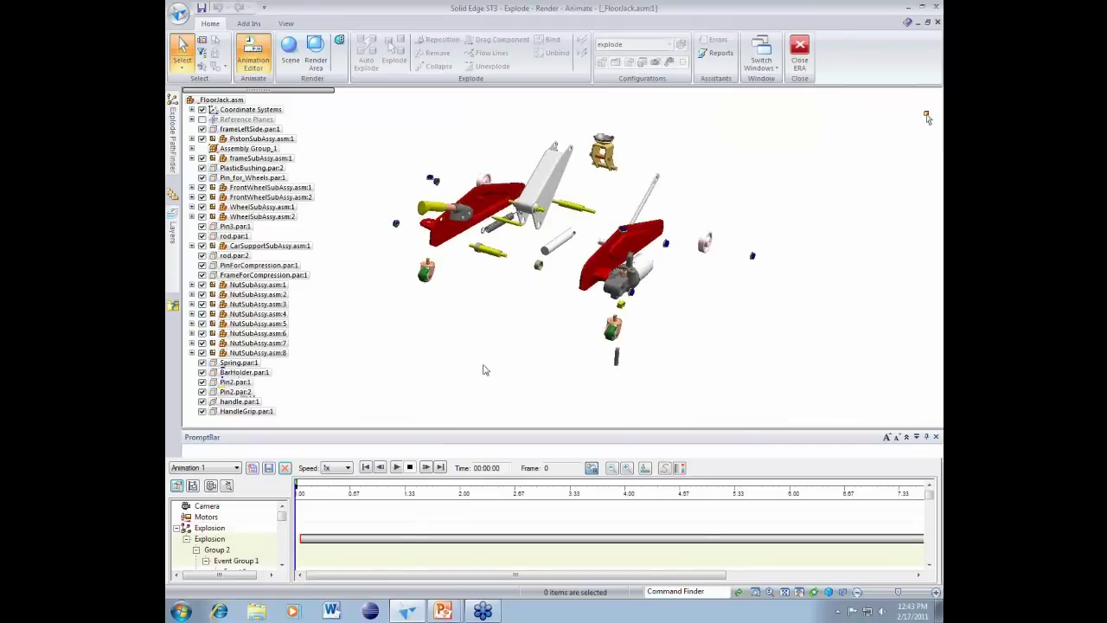
left_click(397, 468)
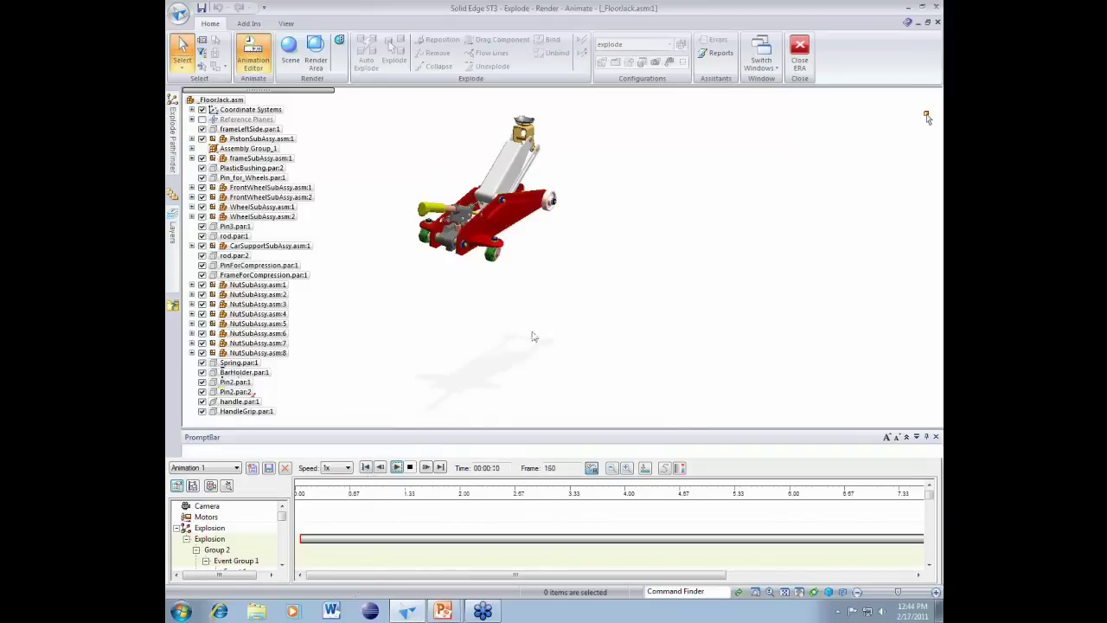
left_click(365, 468)
- Add a clockwise camera path that flies around the current view of the exploded floor jack, previewing the flight before finishing
left_click(786, 592)
left_click(210, 507)
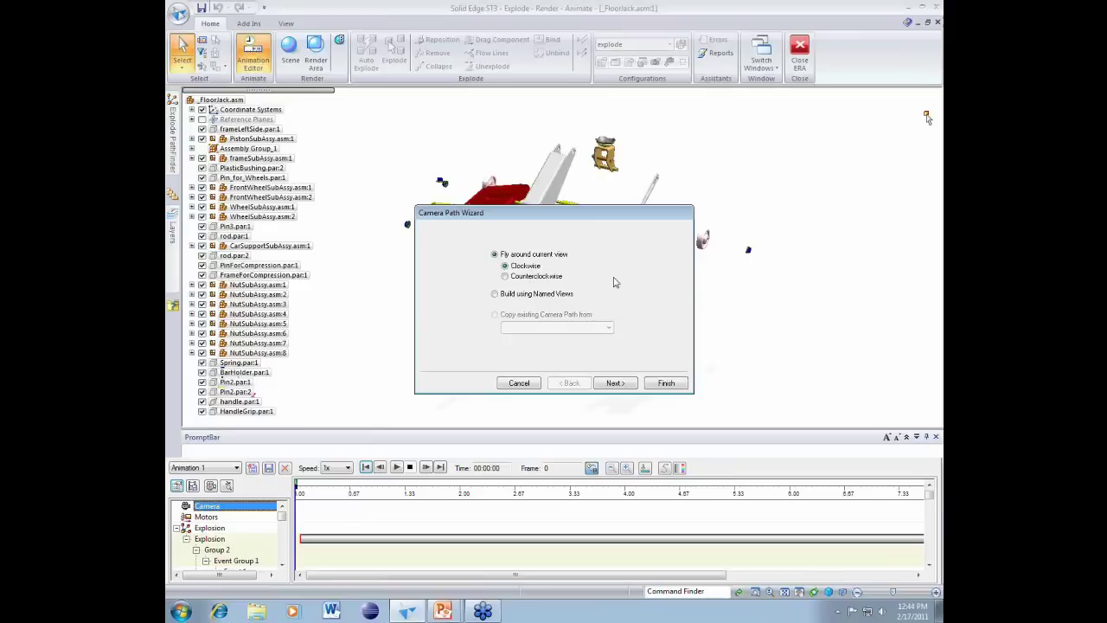
left_click(613, 382)
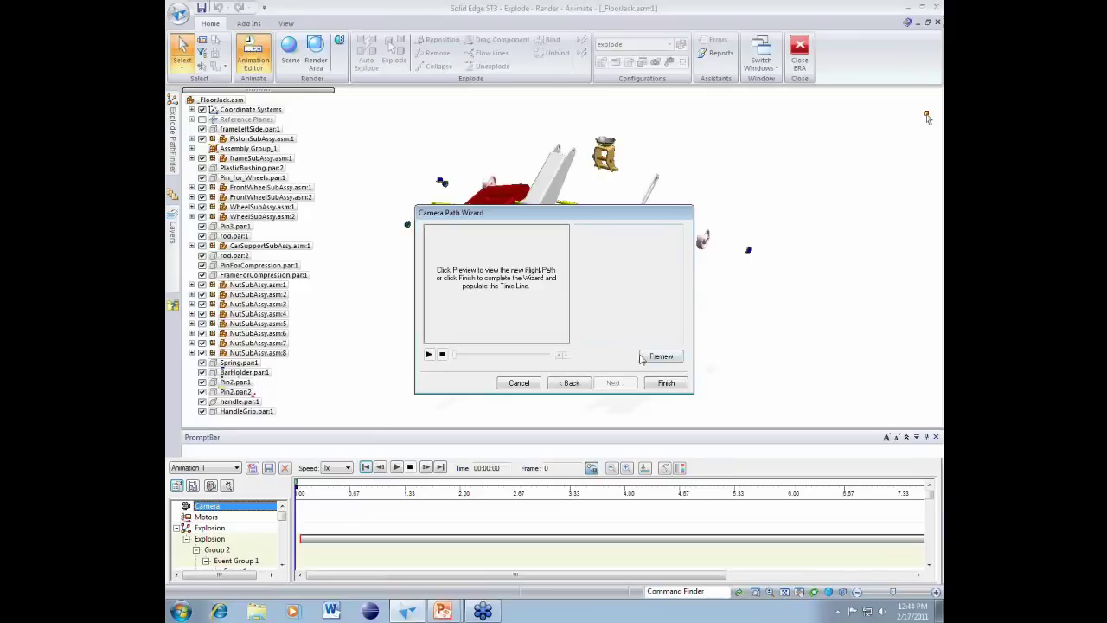
left_click(650, 357)
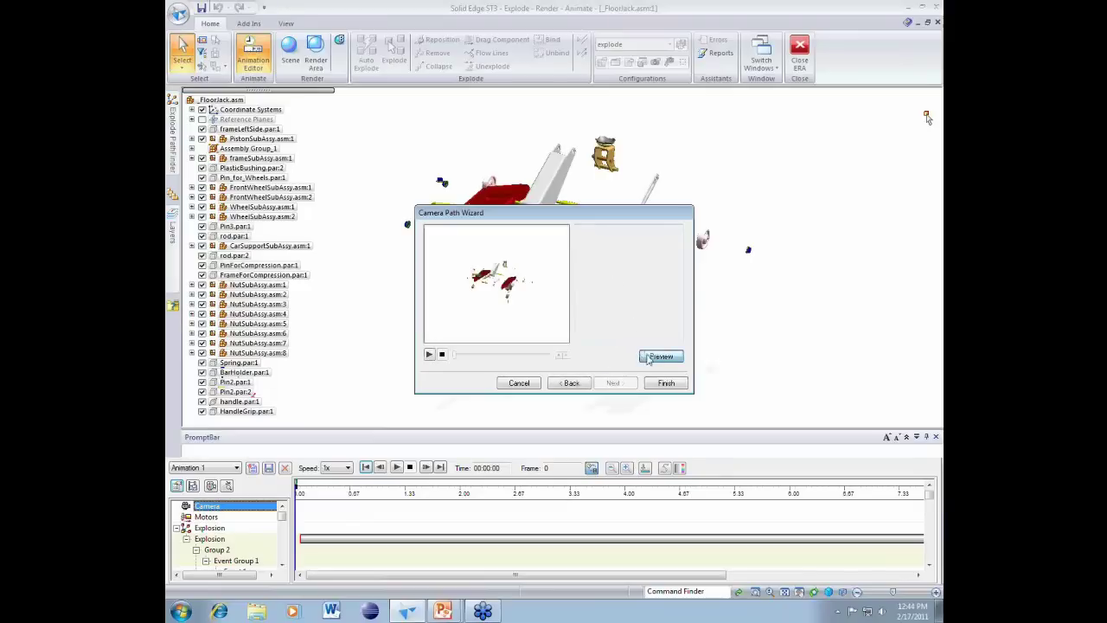
left_click(429, 354)
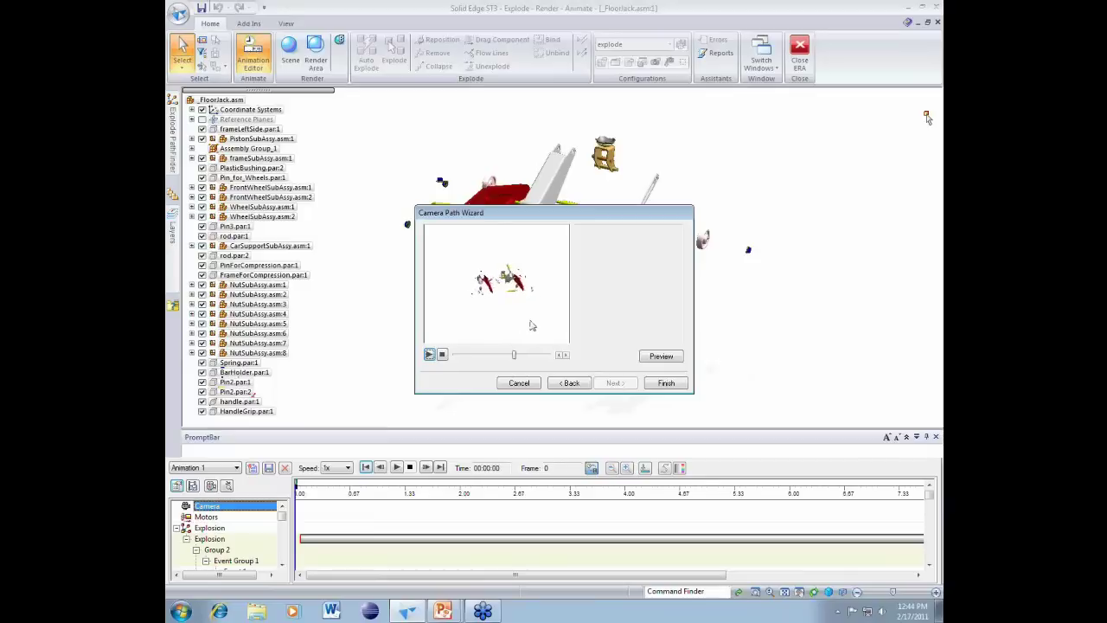
left_click(655, 385)
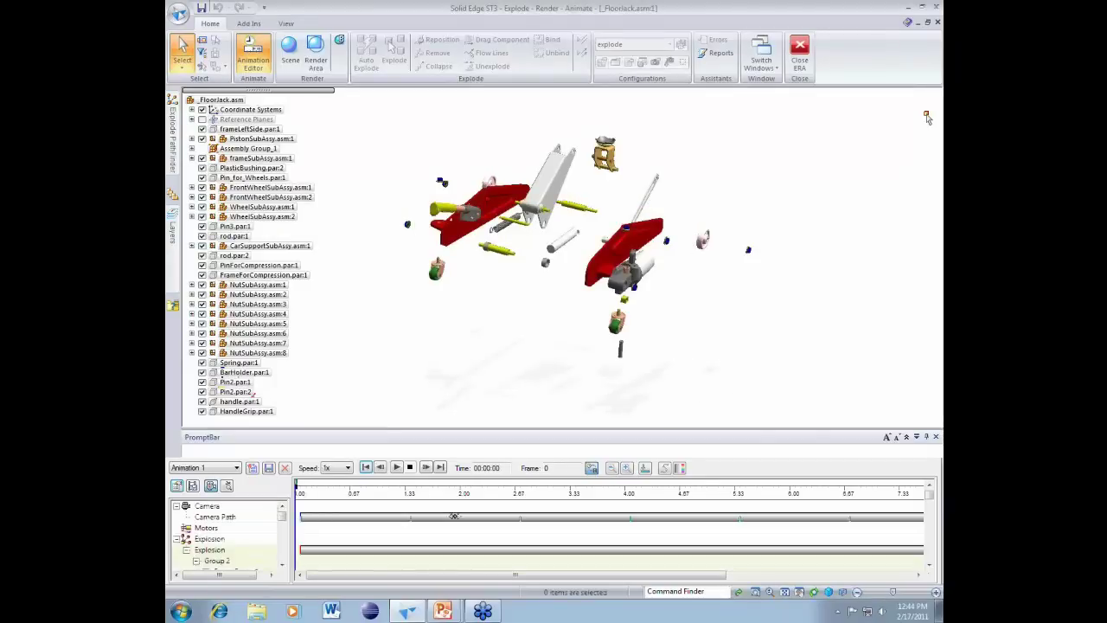
- Play the combined explosion and camera animation, and leave the explode environment without saving the animation changes
left_click(397, 468)
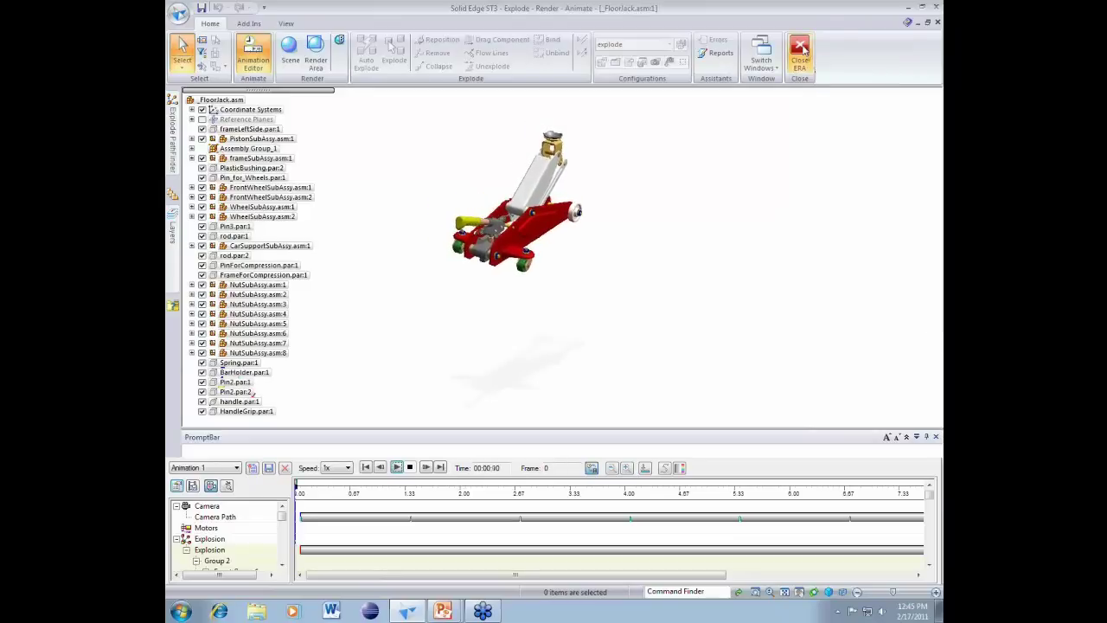
left_click(803, 50)
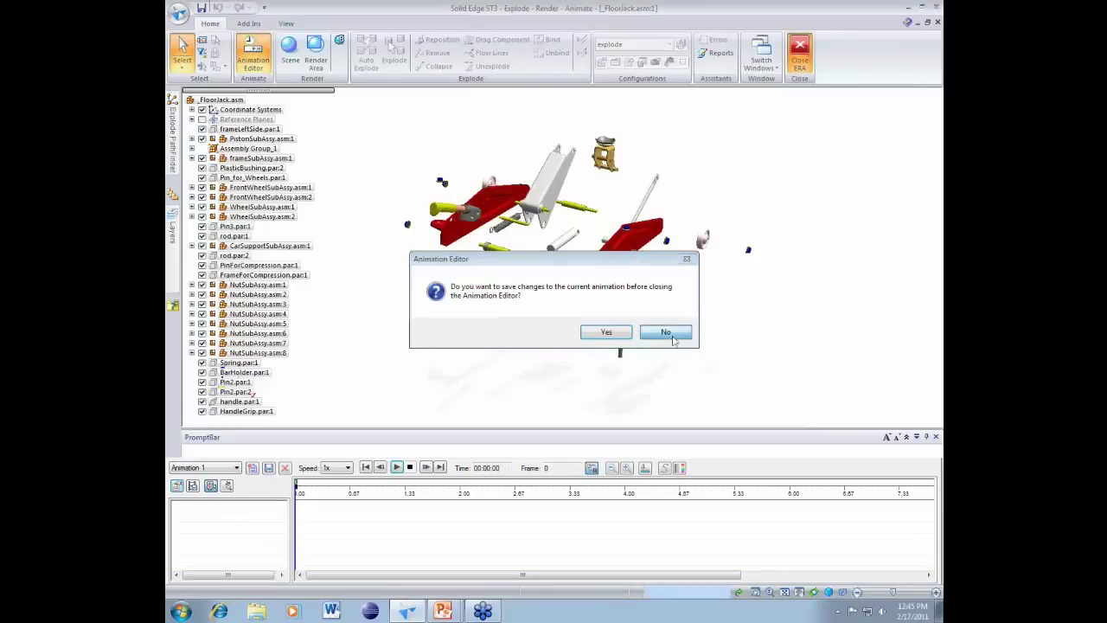
left_click(663, 328)
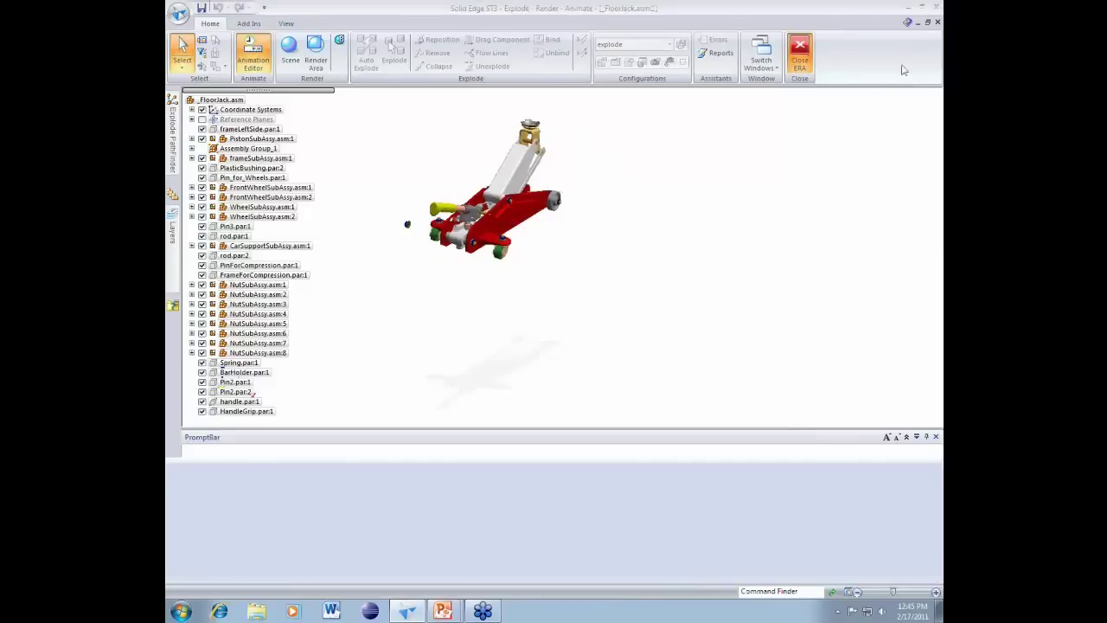
left_click(918, 23)
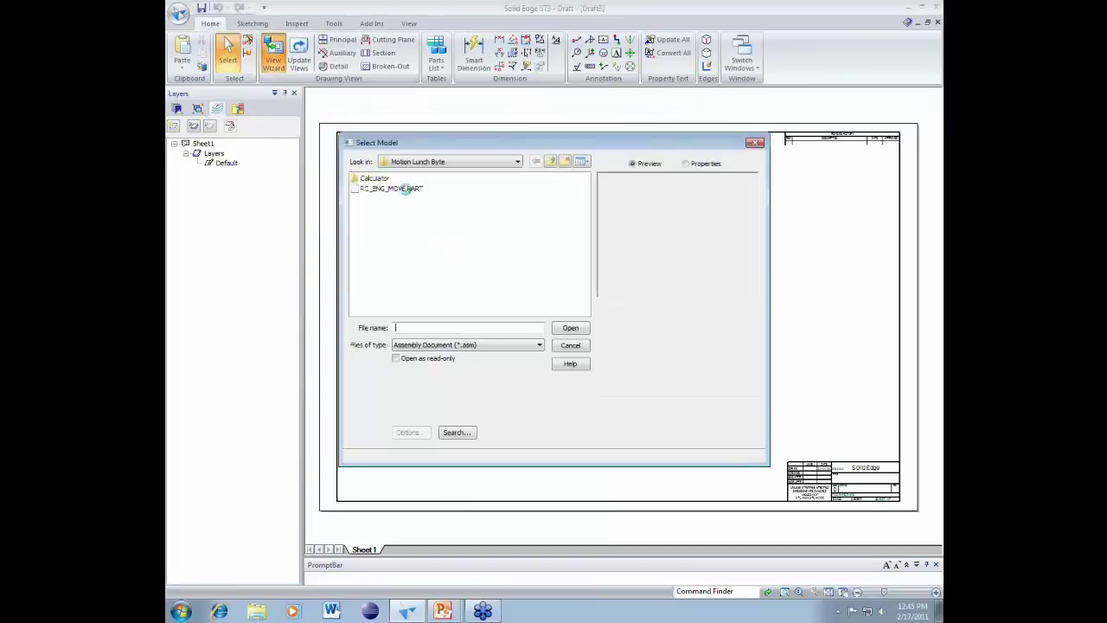
- Place a shaded-with-edges drawing view of the RC_ENG_MOVE PART assembly using the EXPLODE1 configuration on the draft sheet
left_click(405, 188)
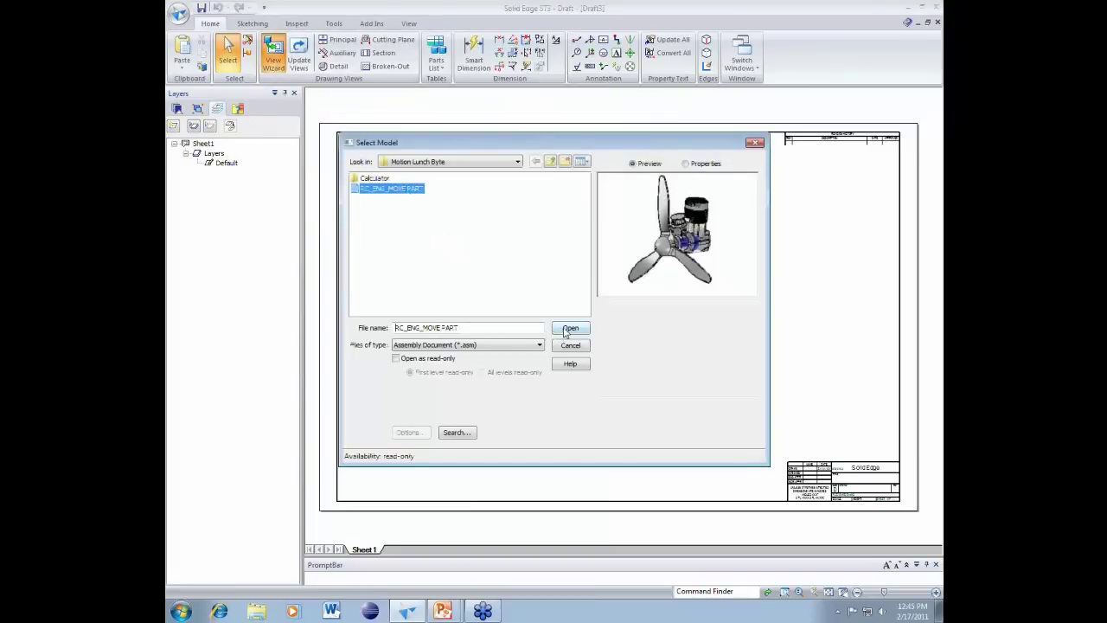
left_click(568, 329)
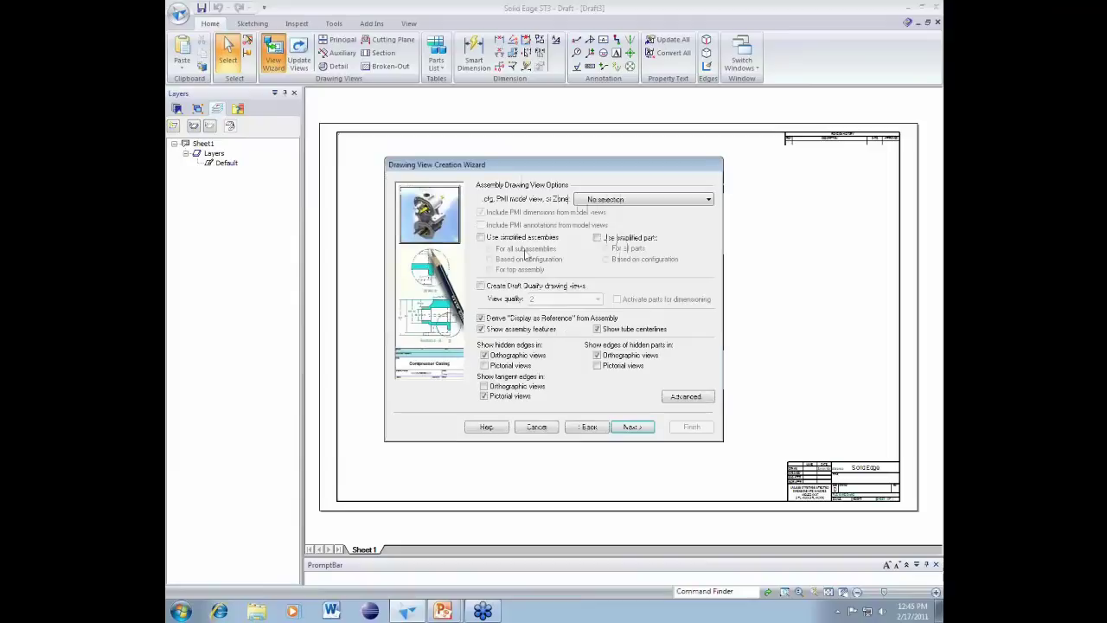
left_click(582, 199)
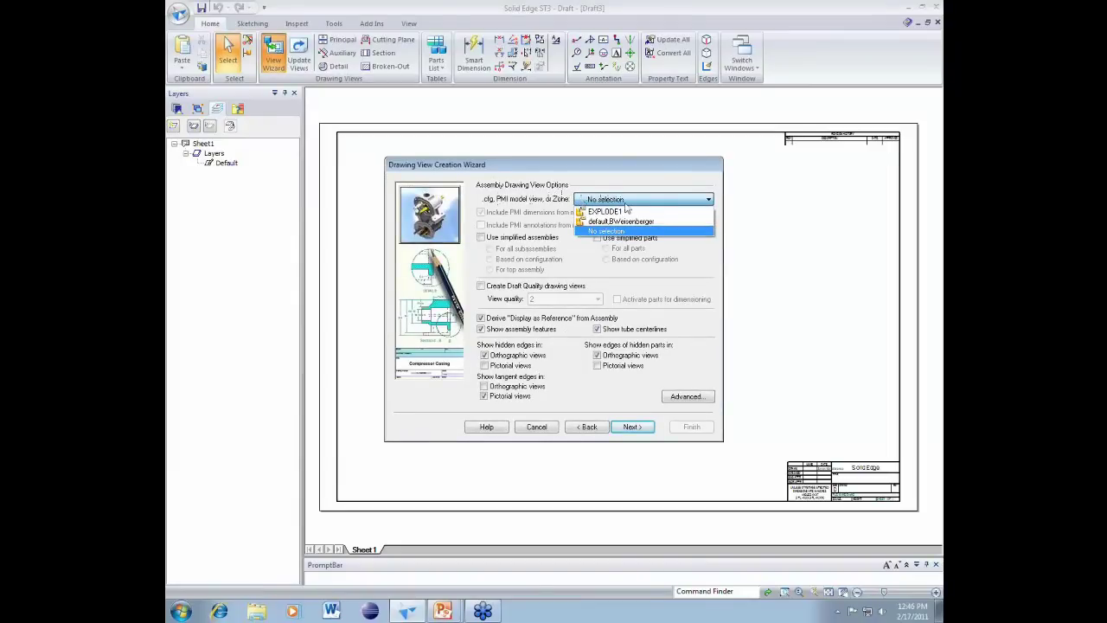
left_click(625, 211)
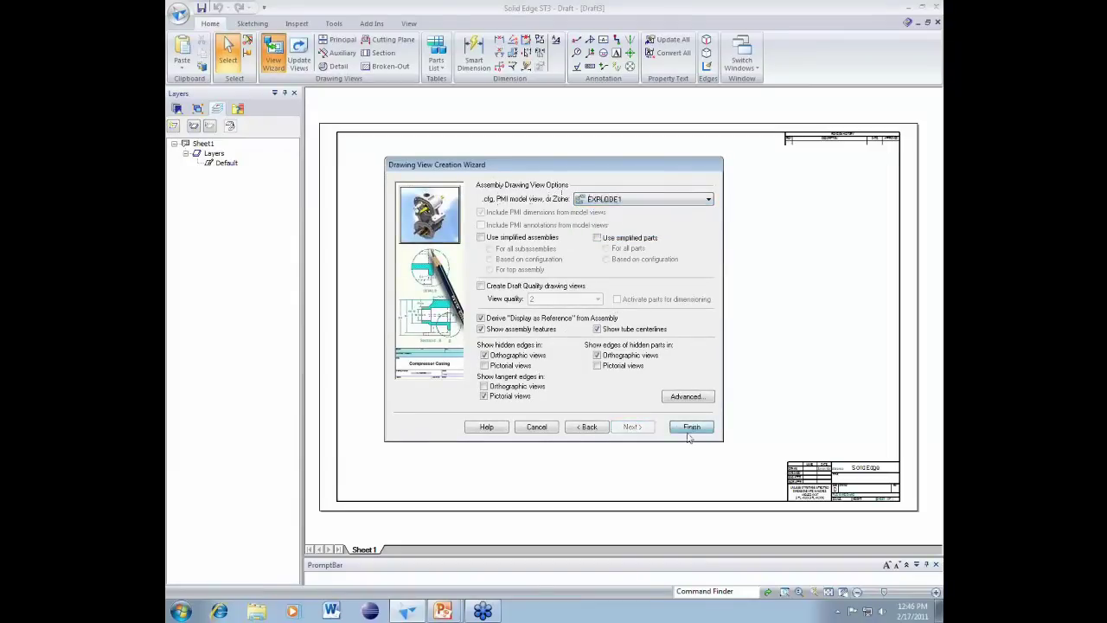
left_click(689, 433)
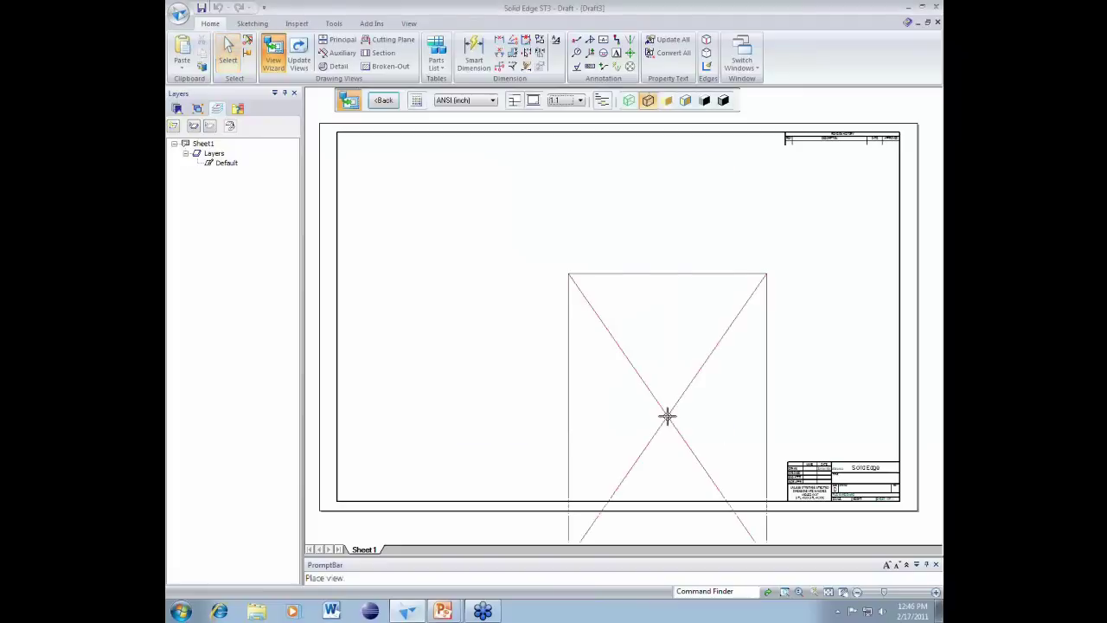
left_click(684, 101)
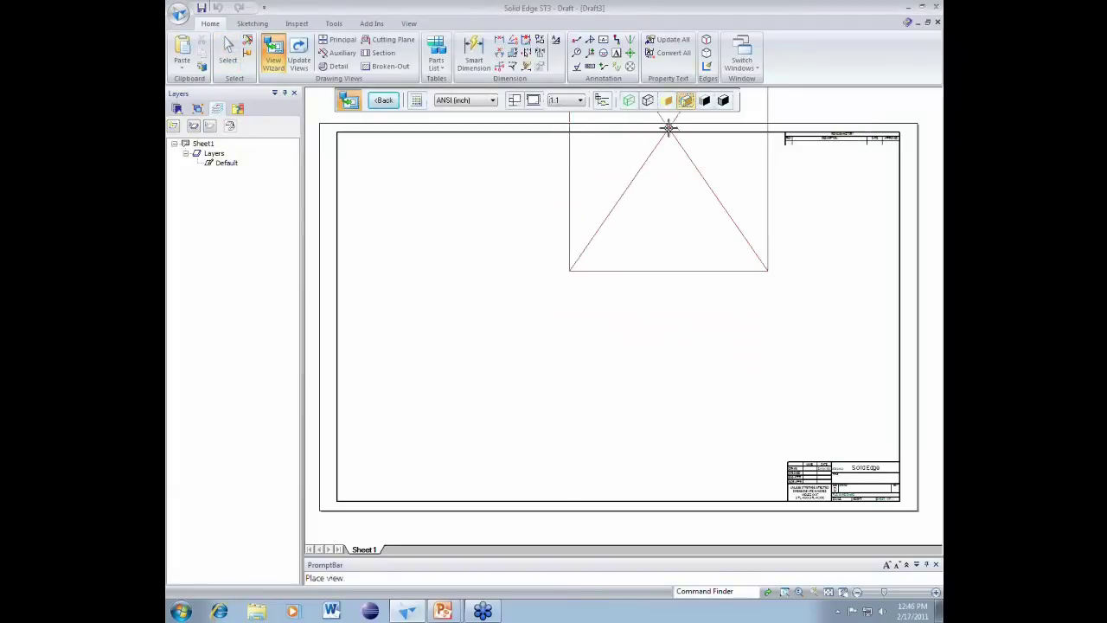
left_click(507, 312)
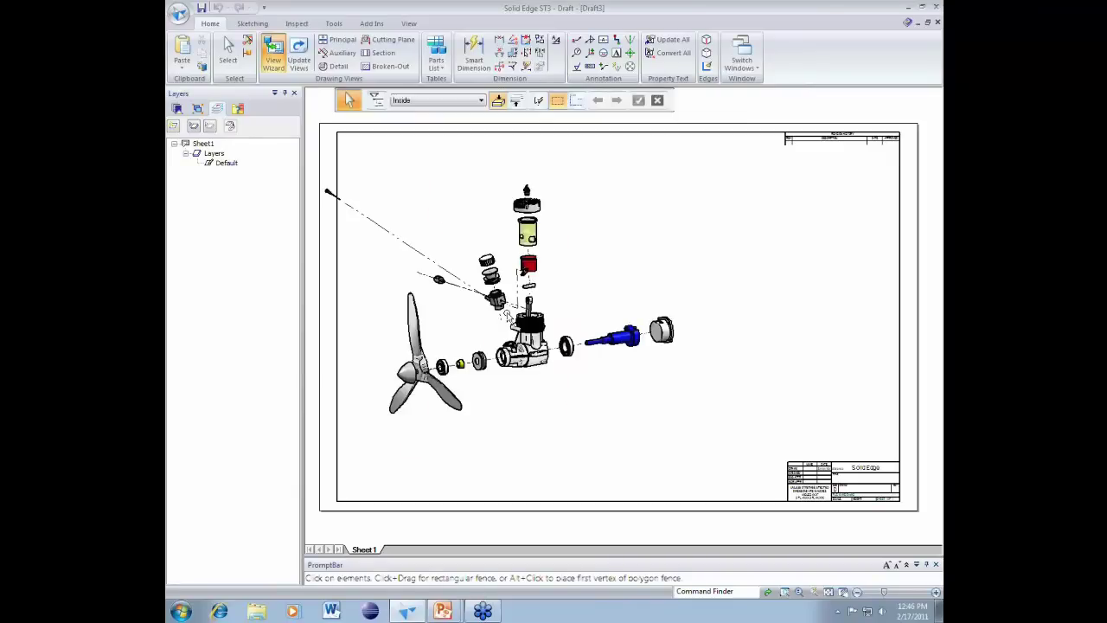
- Move the exploded engine view slightly so that it sits inside the sheet border
left_click(512, 362)
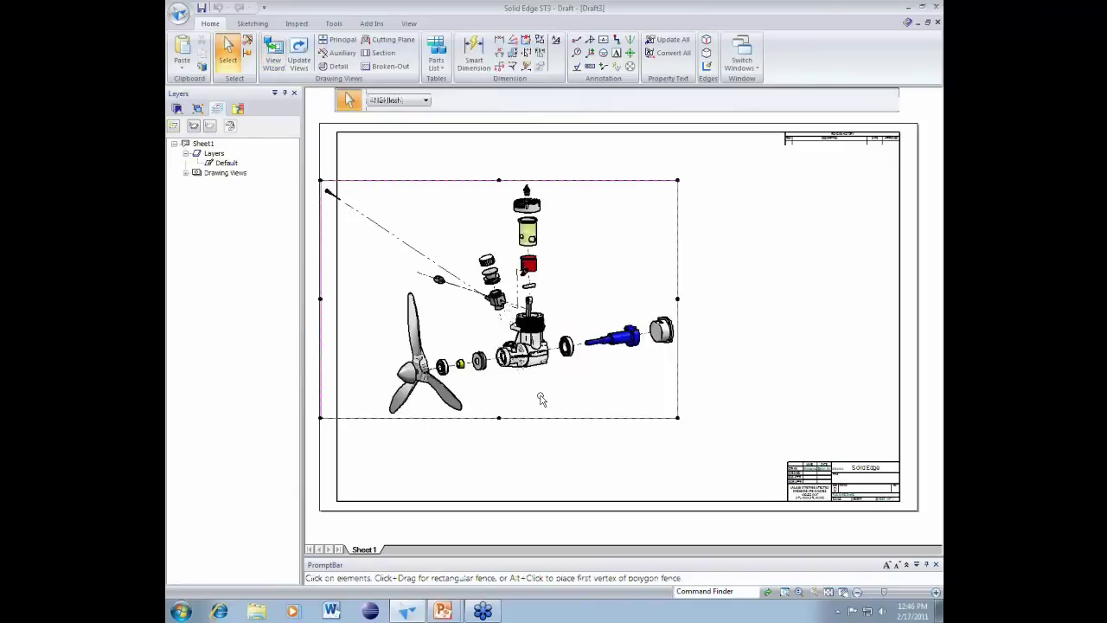
left_click_drag(541, 400, 563, 396)
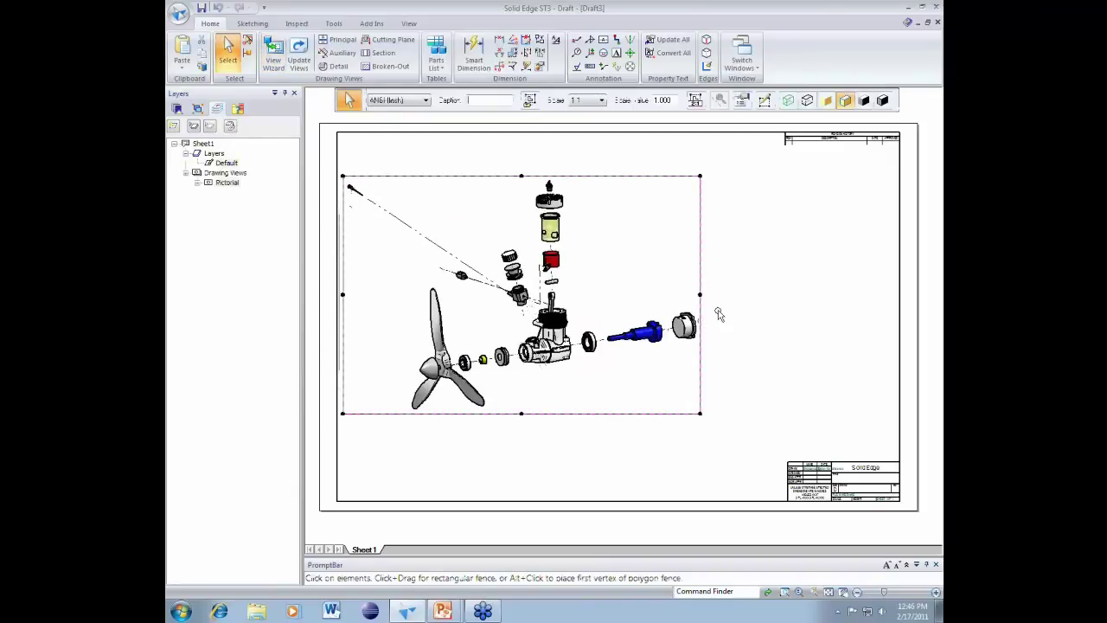
left_click(738, 299)
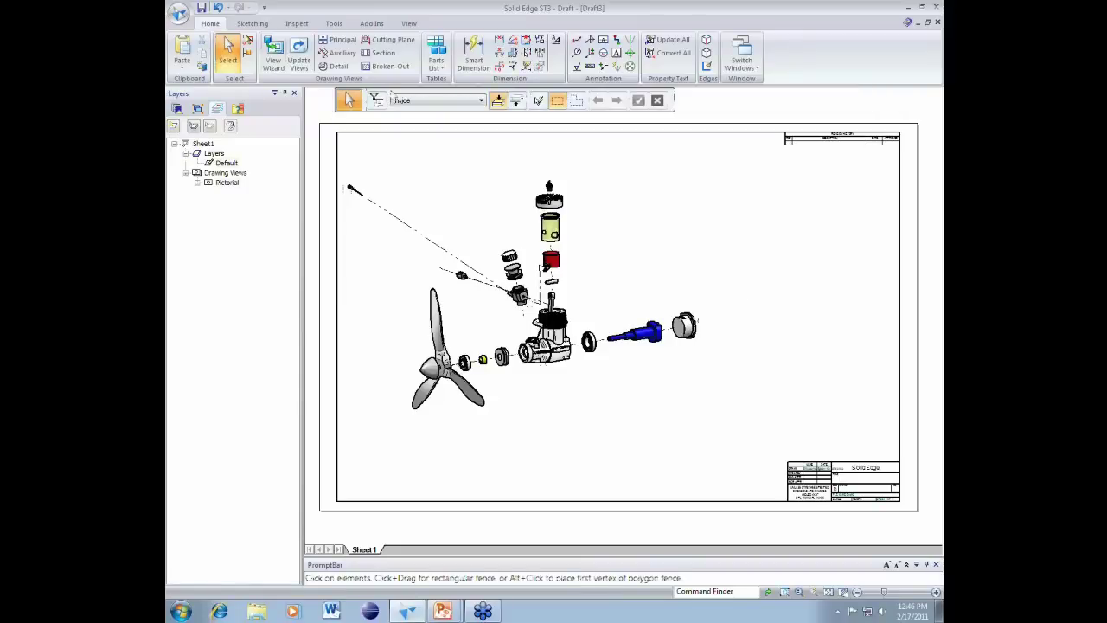
- Add an unexploded iso drawing view of the RC_ENG_MOVE PART assembly at a 1:1 scale
left_click(273, 54)
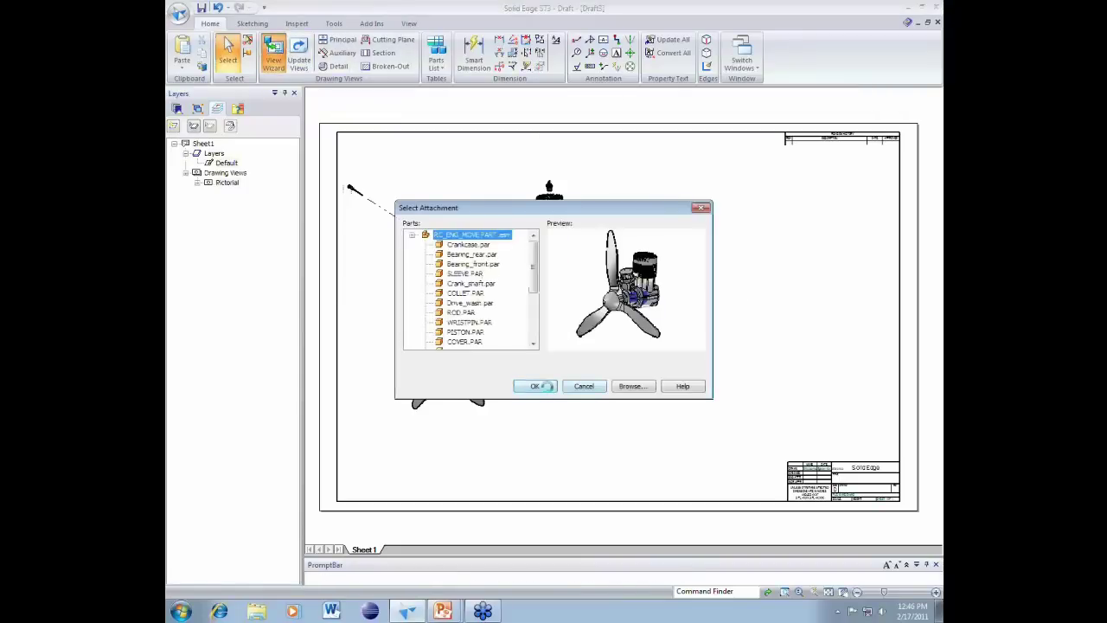
left_click(635, 425)
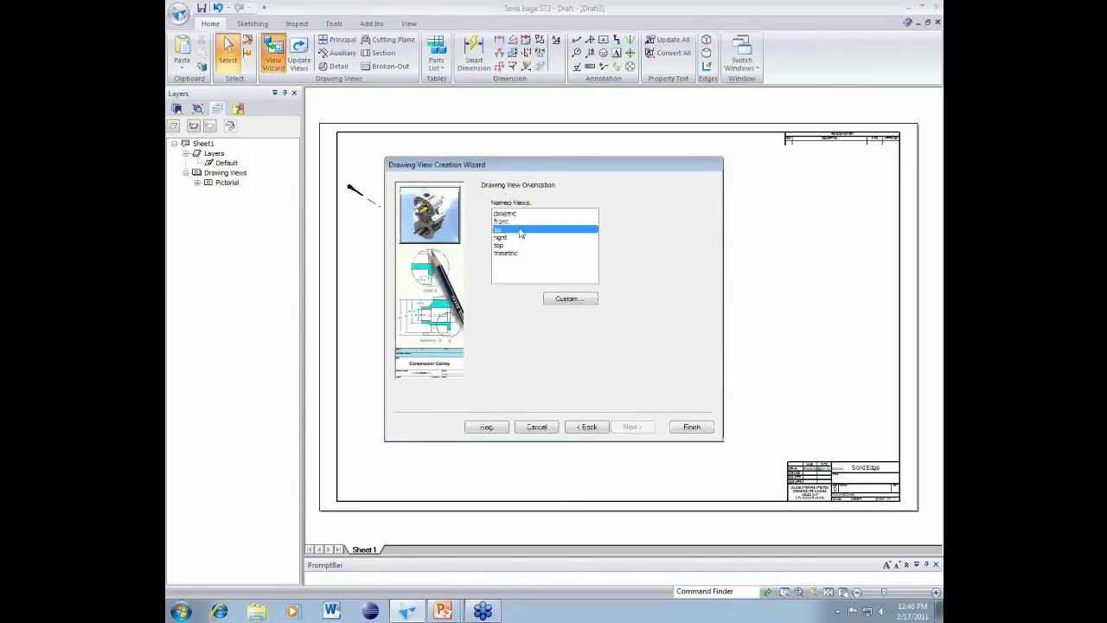
left_click(691, 427)
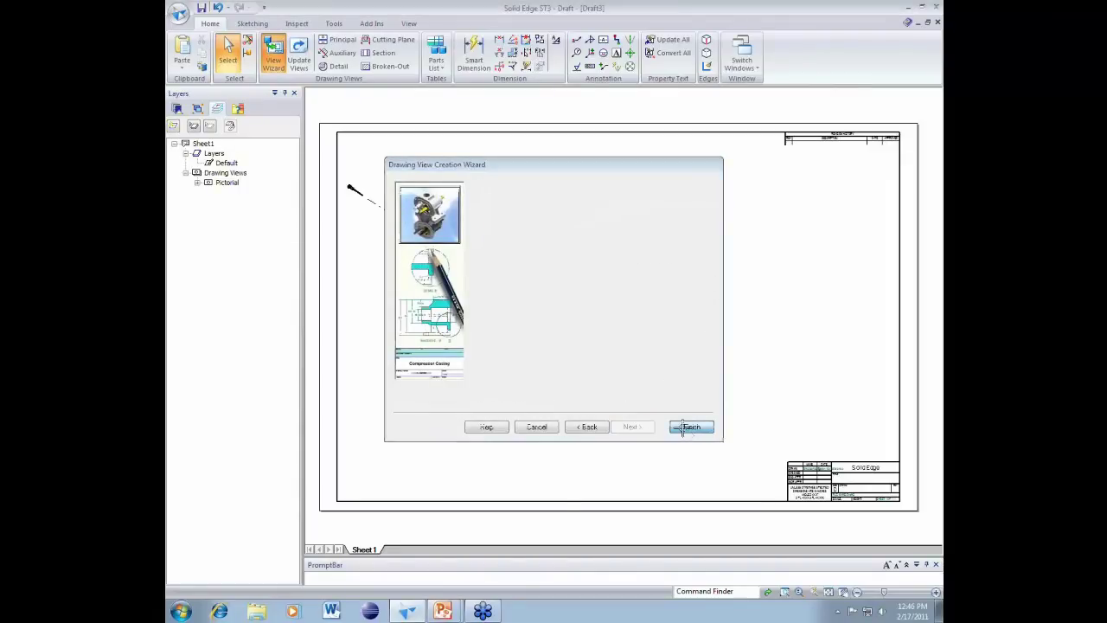
left_click(567, 100)
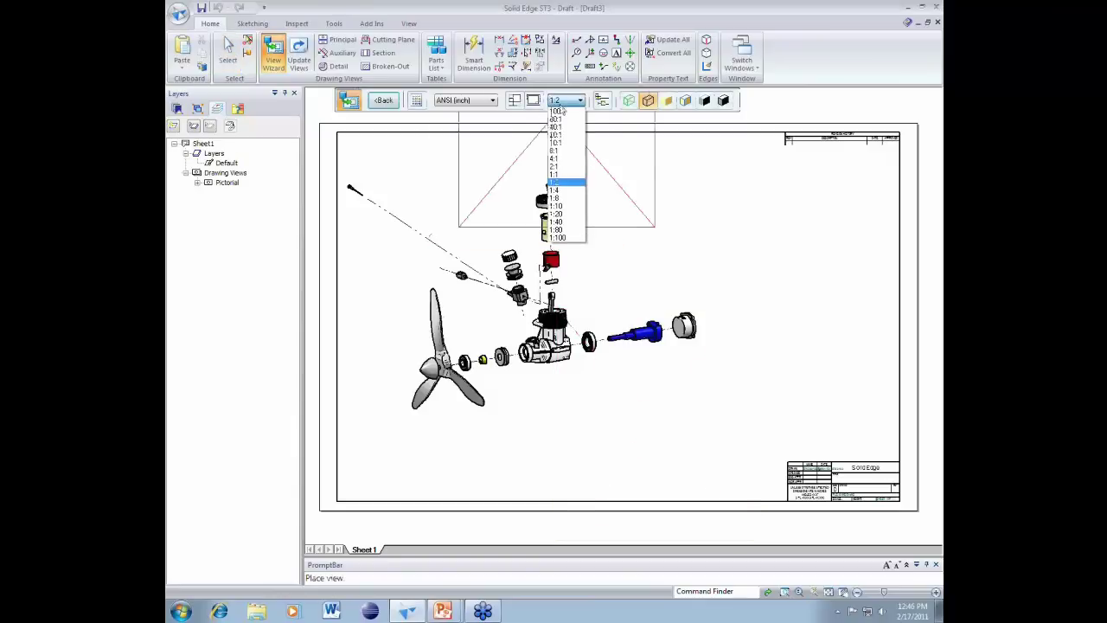
left_click(564, 173)
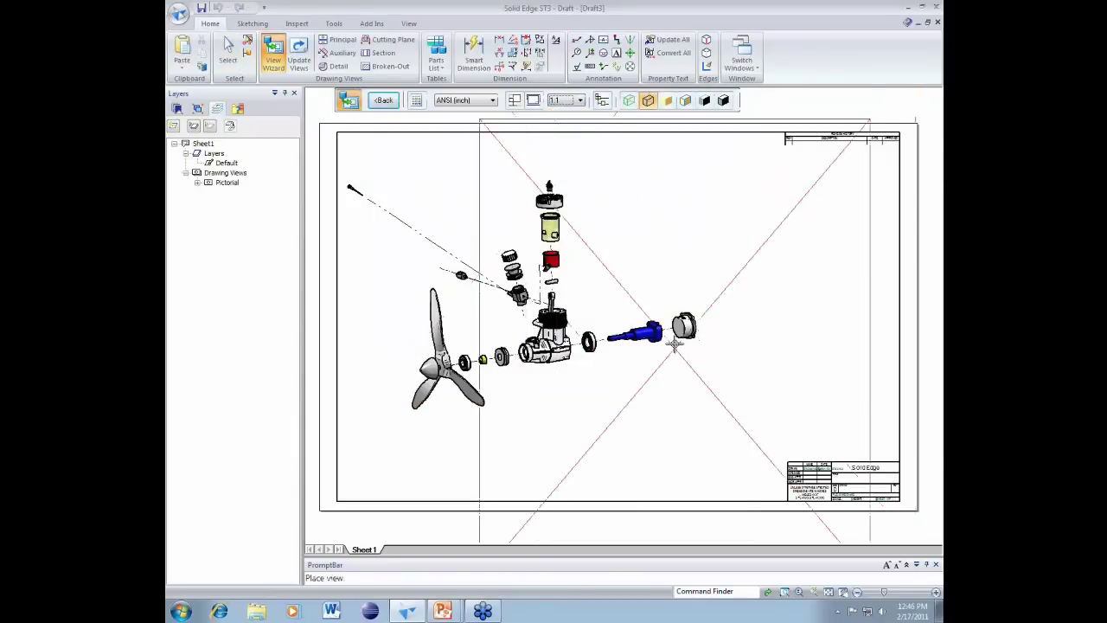
left_click(672, 341)
- Move the assembled engine view to the free area below the exploded view's rear cover, beside the title block
left_click_drag(671, 341, 643, 417)
left_click(550, 291)
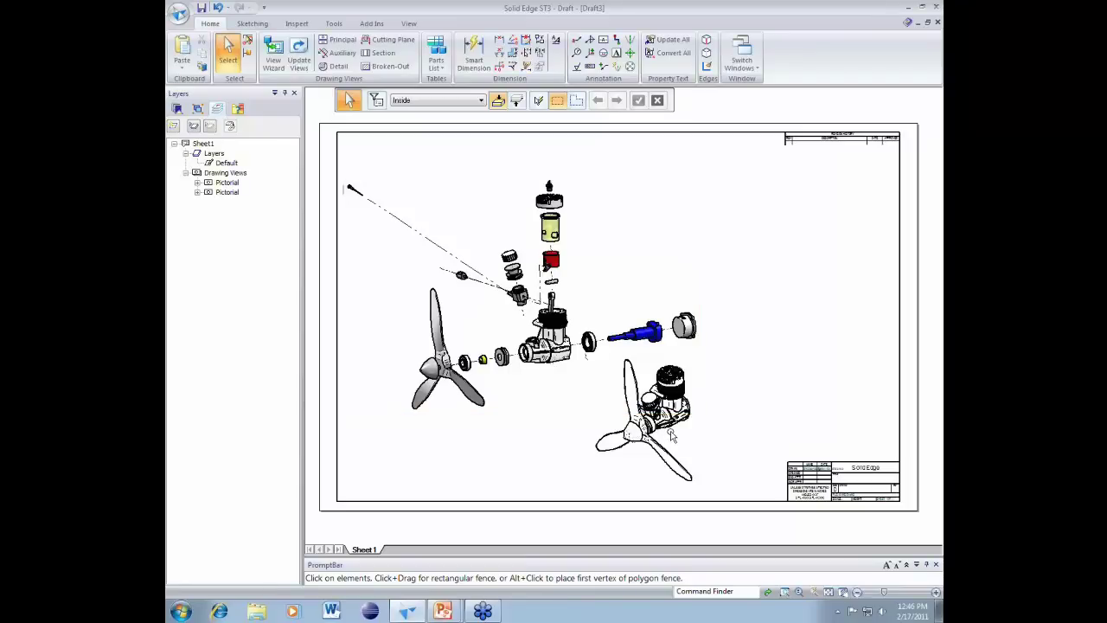
left_click(668, 430)
left_click(756, 265)
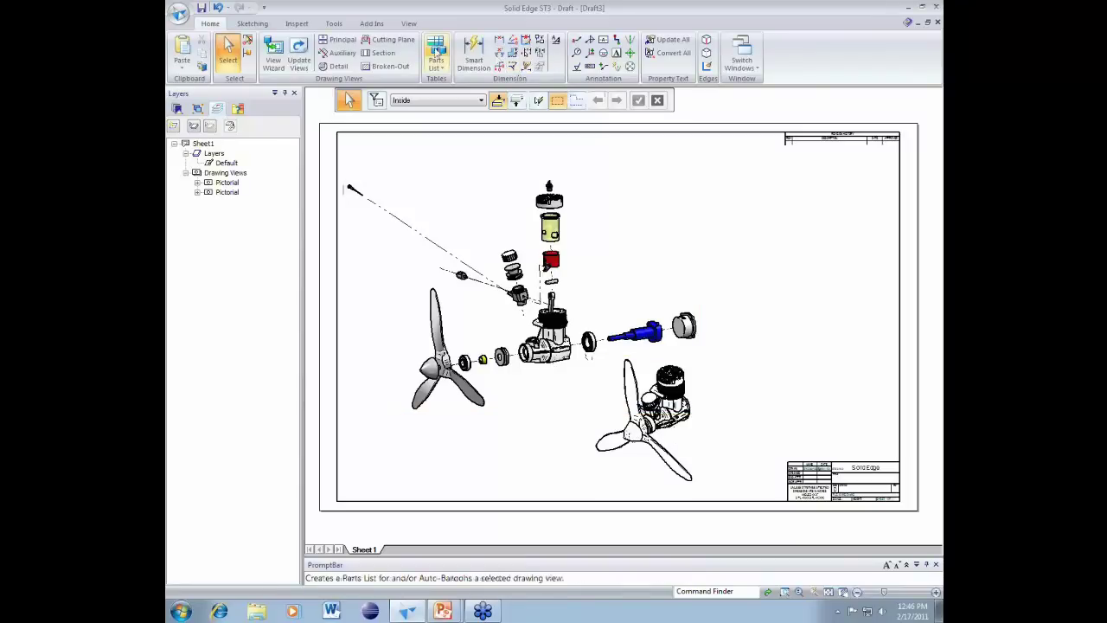
- Create a parts list with automatic balloons for the exploded engine view, placing the table above the title block
left_click(437, 54)
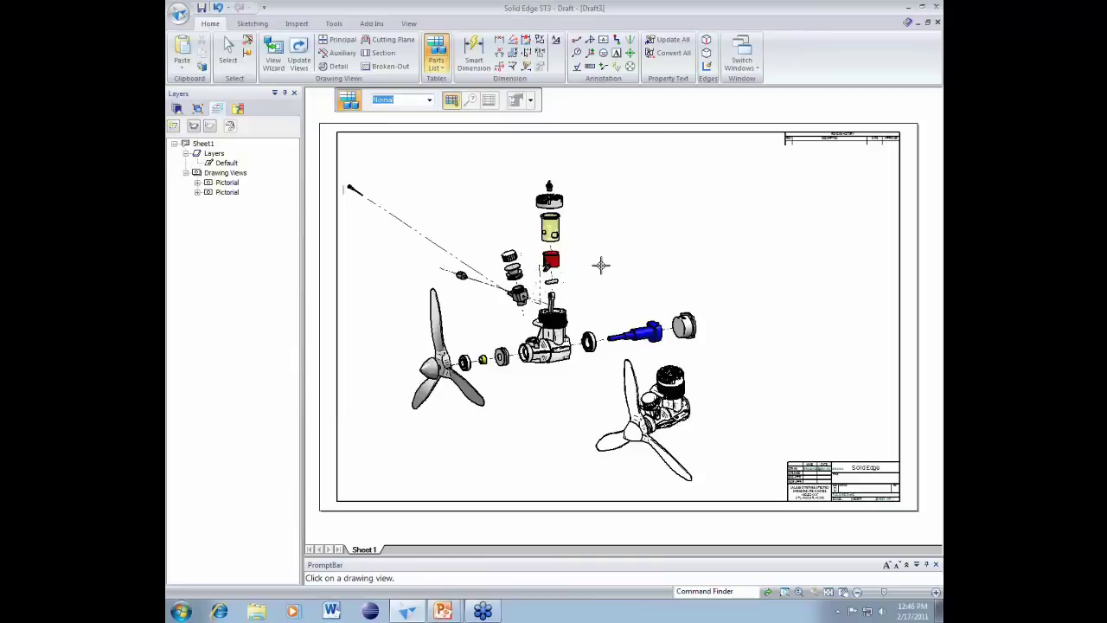
left_click(681, 242)
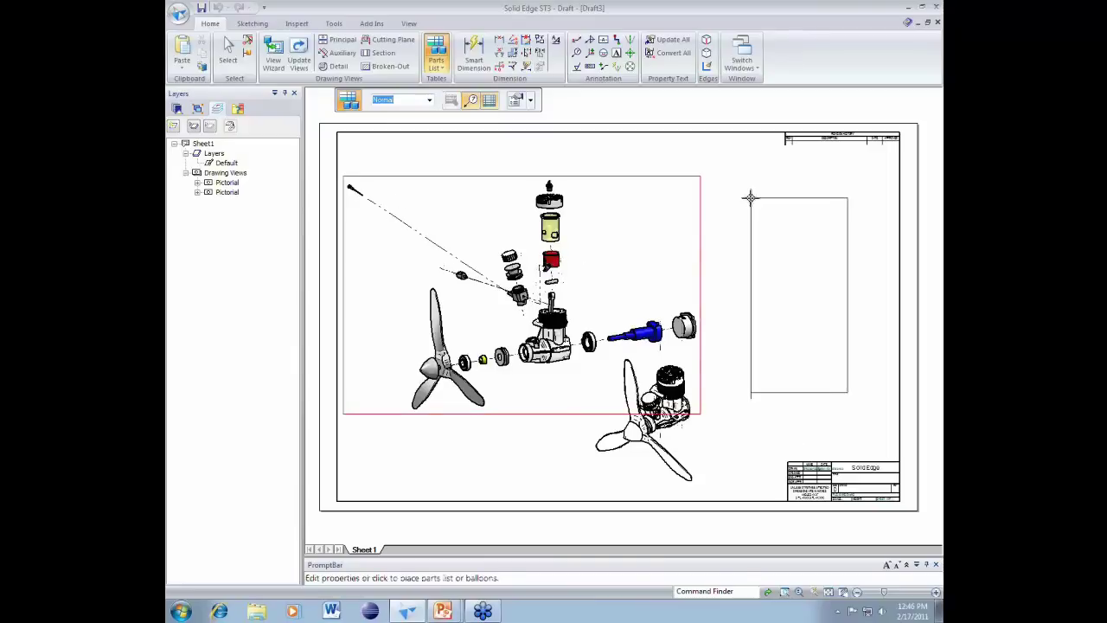
left_click(755, 194)
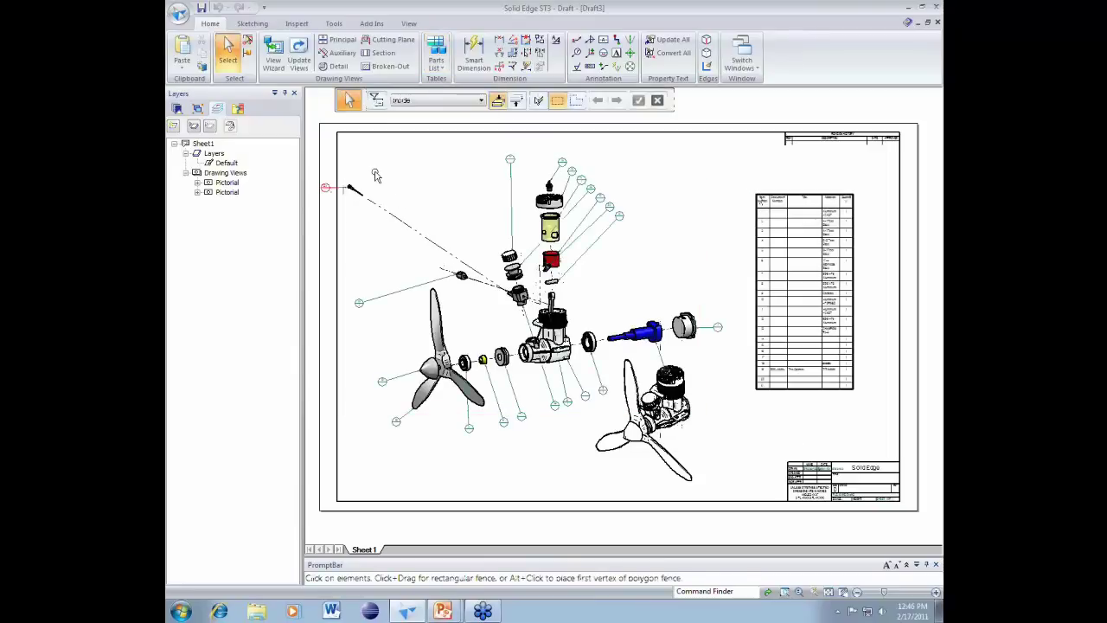